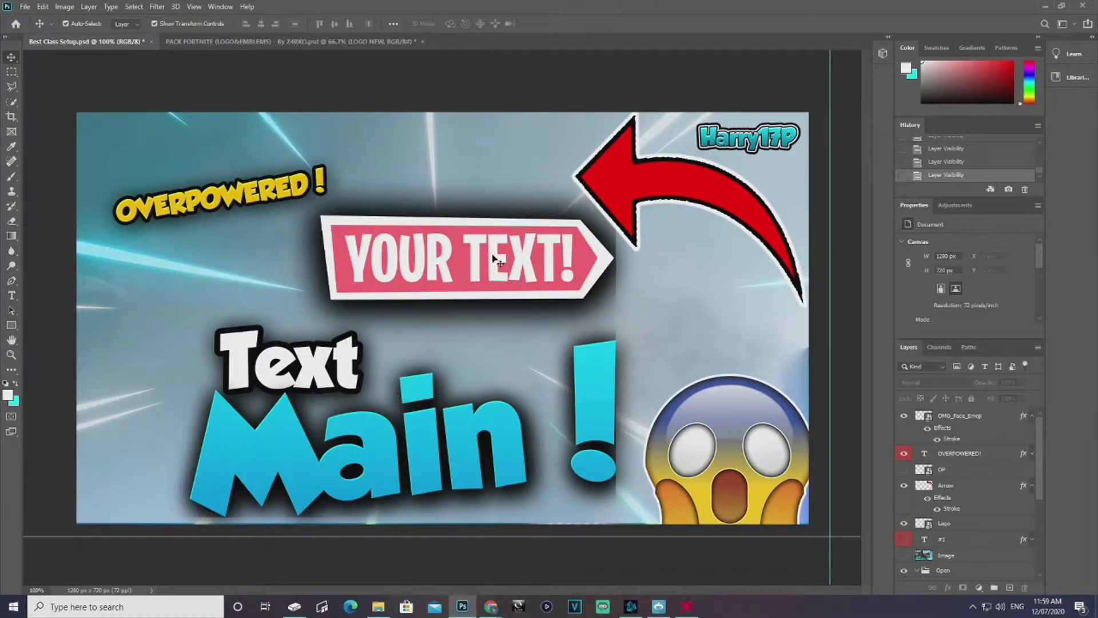
# Hide the OMG_Face_Emoji, OVERPOWERED! and Arrow layers while keeping the Logo layer visible
pyautogui.click(904, 416)
pyautogui.click(904, 453)
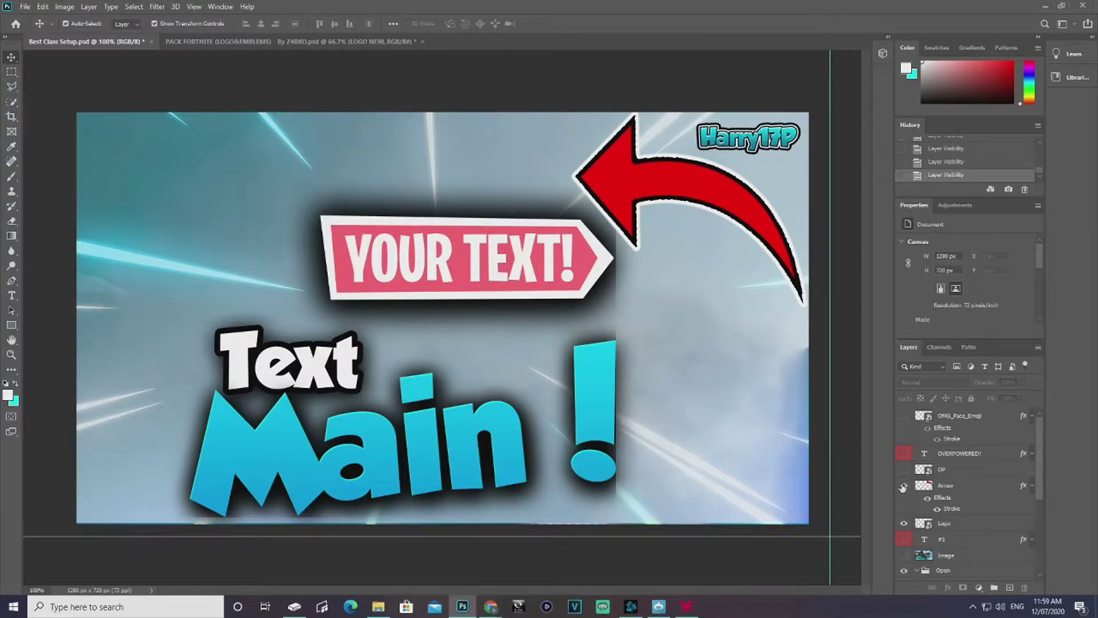
pyautogui.click(903, 486)
pyautogui.click(905, 523)
pyautogui.click(904, 523)
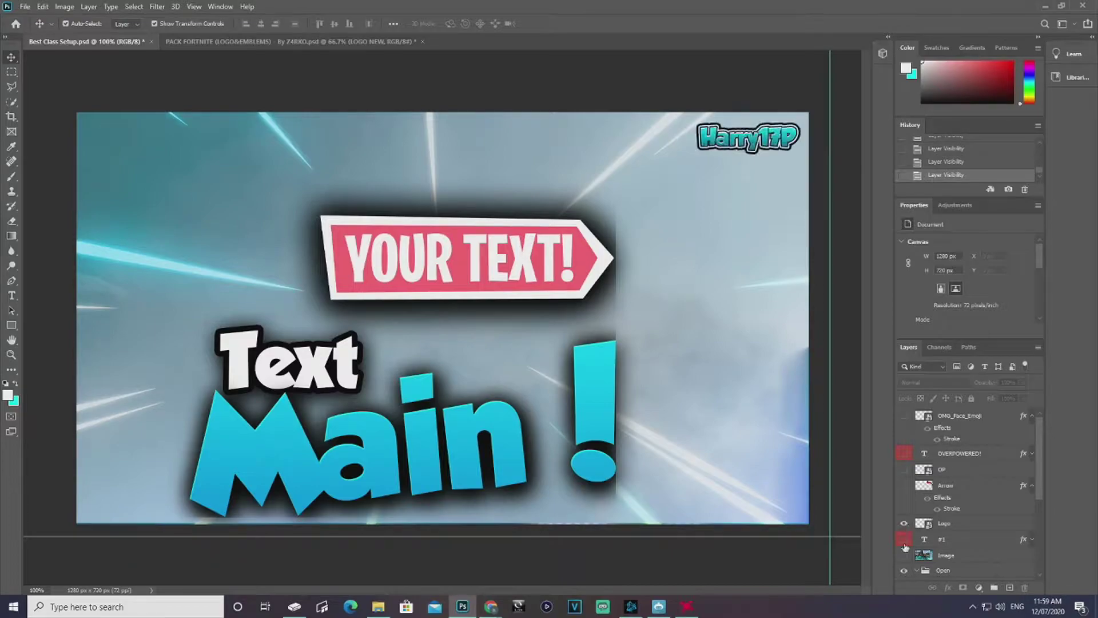
# Hide the pink arrow banner by turning off the LOGO and TEXT layers in the LOGO NEW group
pyautogui.scroll(-4, 908, 532)
pyautogui.click(550, 280)
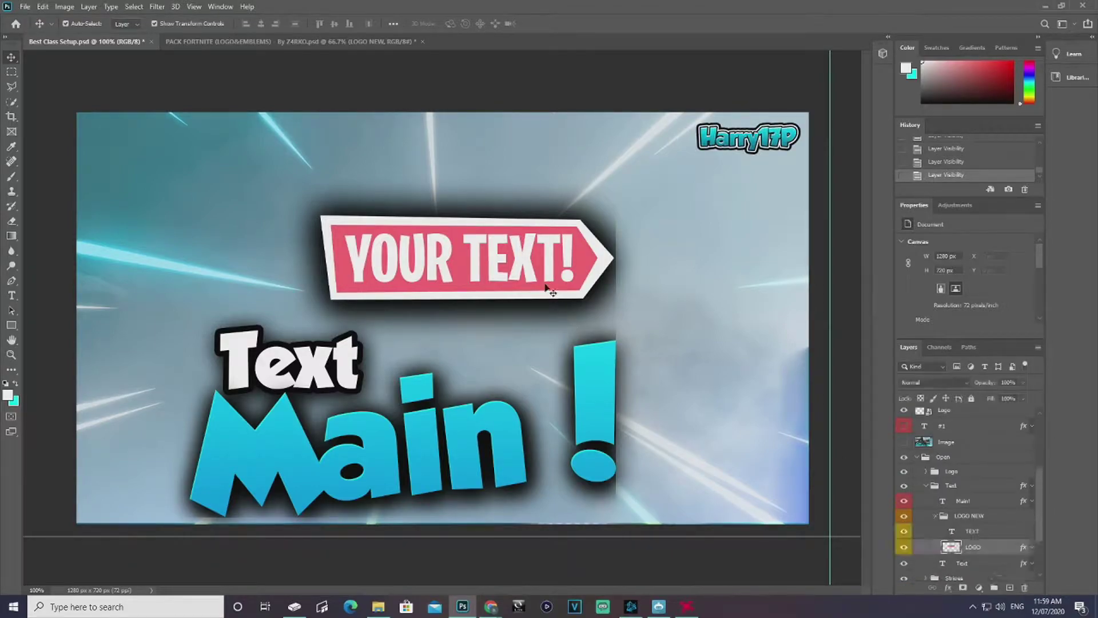
pyautogui.click(904, 548)
pyautogui.click(904, 531)
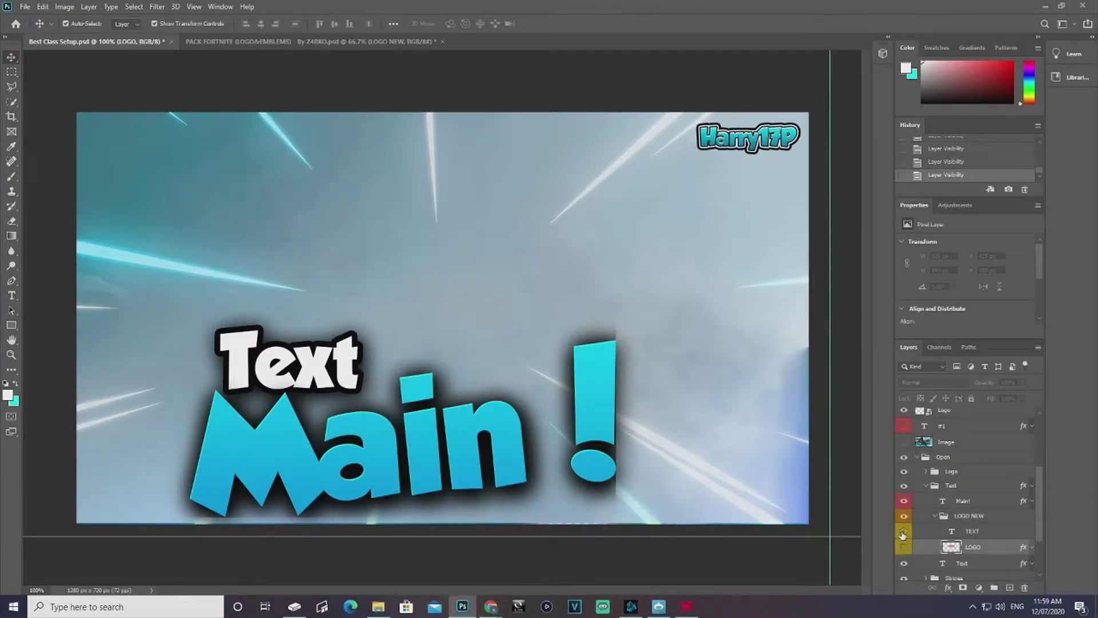
# Change the wording of the white "Text" caption to "Warzone", separated from the large blue Main title
pyautogui.click(350, 352)
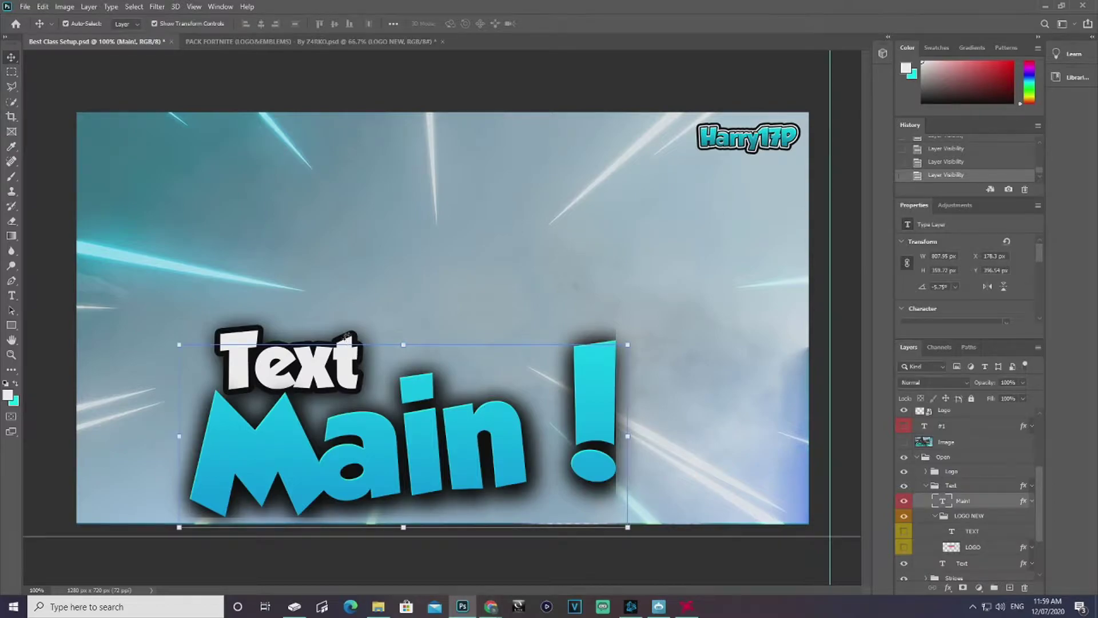
pyautogui.click(970, 532)
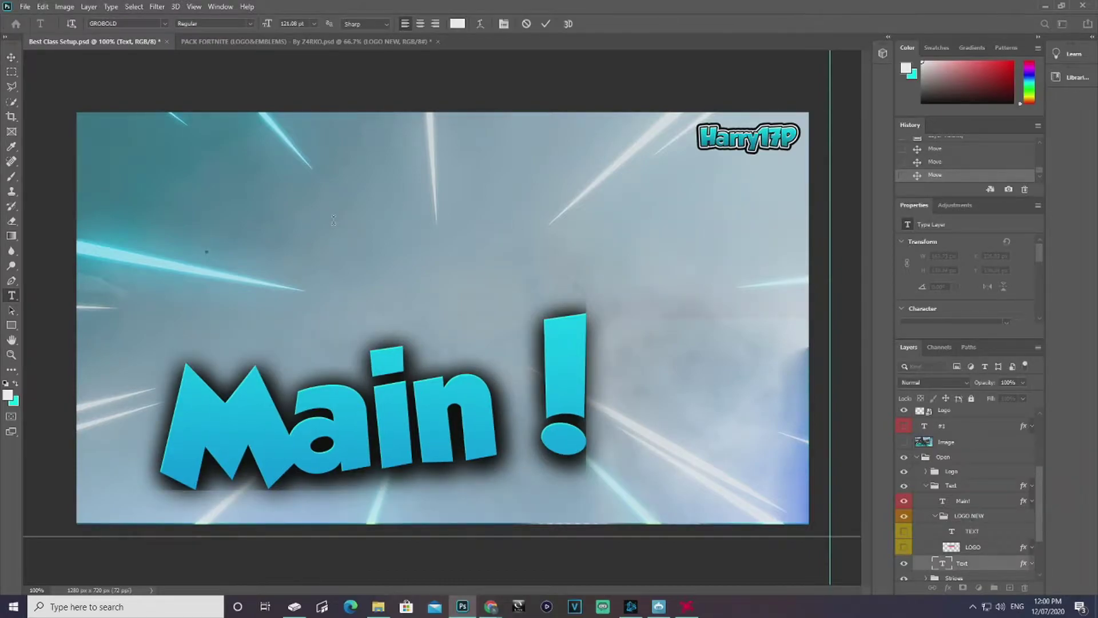
pyautogui.write('War')
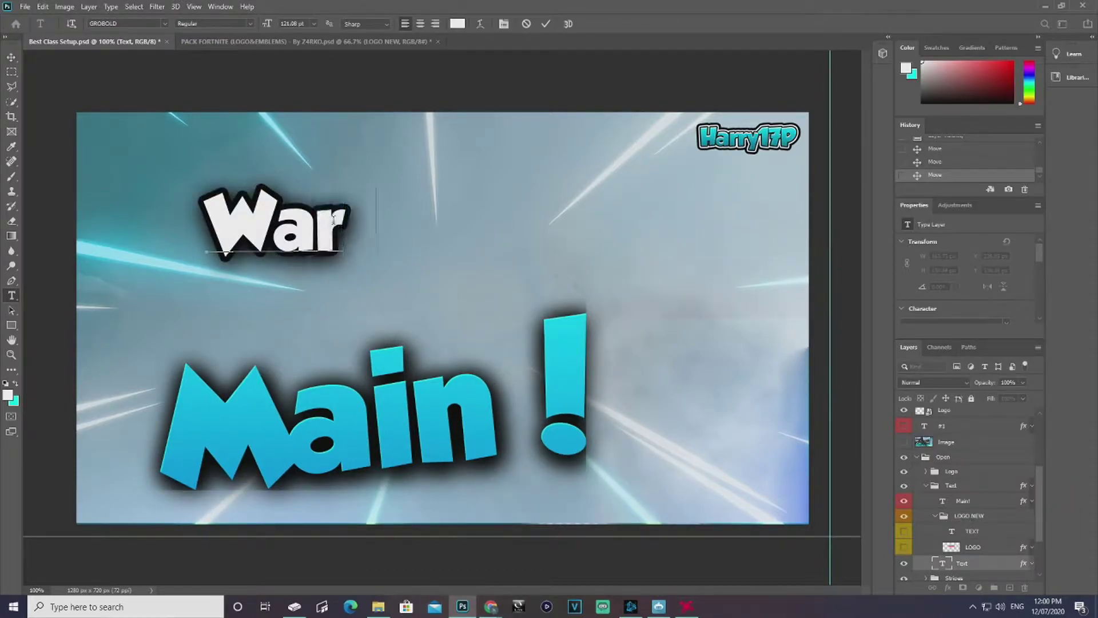
pyautogui.write('zone')
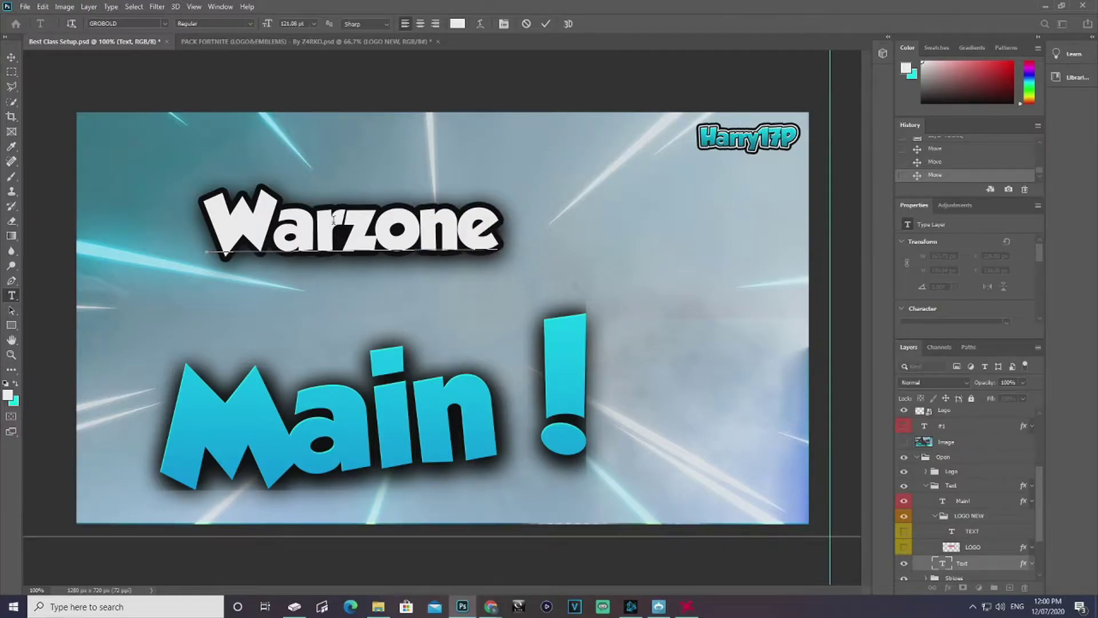
pyautogui.click(11, 57)
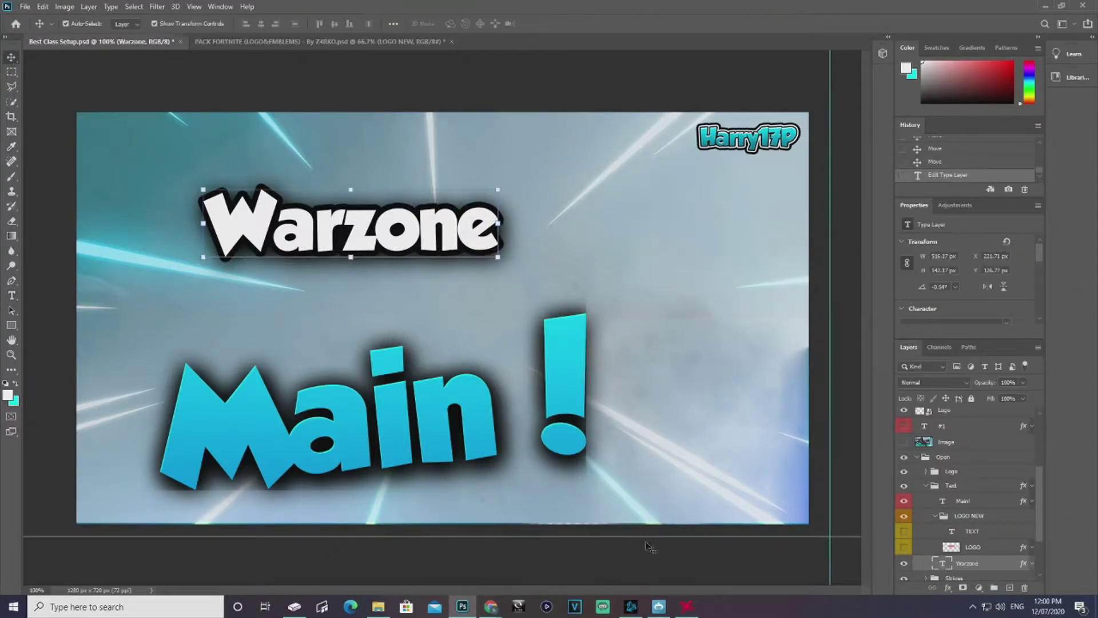
# Replace the word "Main" in the large blue title with "Thumbnail", keeping the exclamation mark
pyautogui.doubleClick(437, 409)
pyautogui.moveTo(556, 392); pyautogui.dragTo(164, 414)
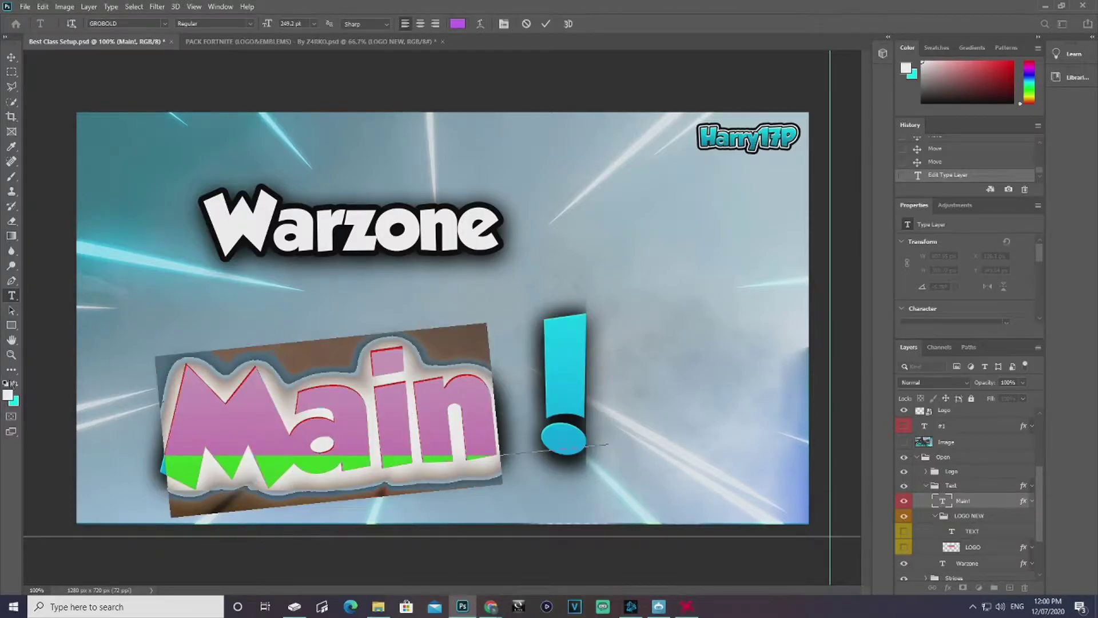
pyautogui.write('Tu')
pyautogui.press('BackSpace')
pyautogui.write('hu')
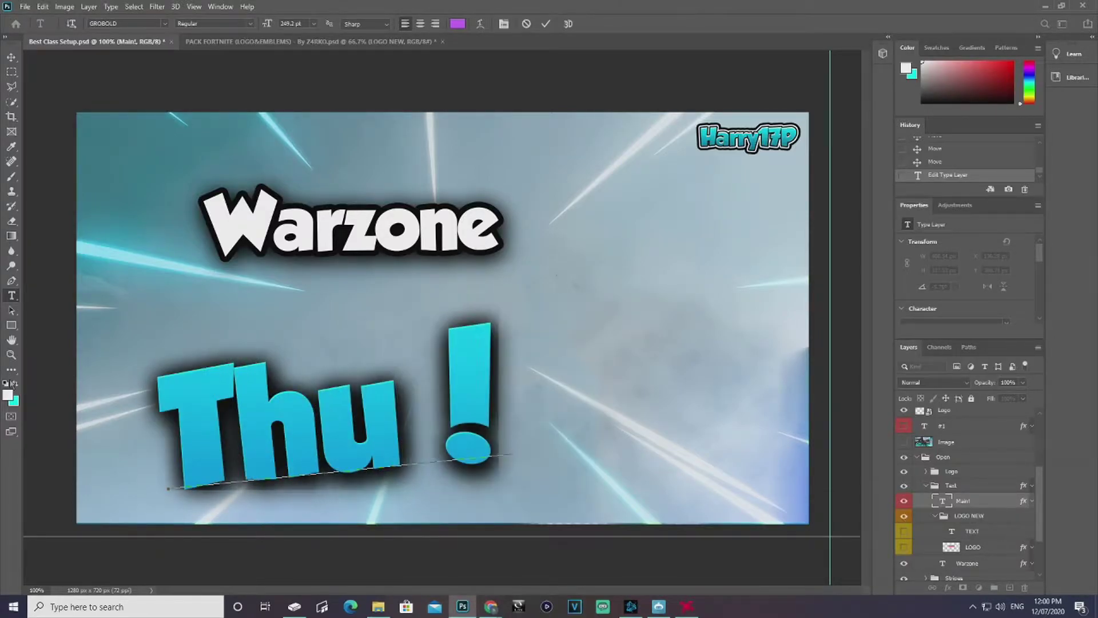
pyautogui.write('mbnai')
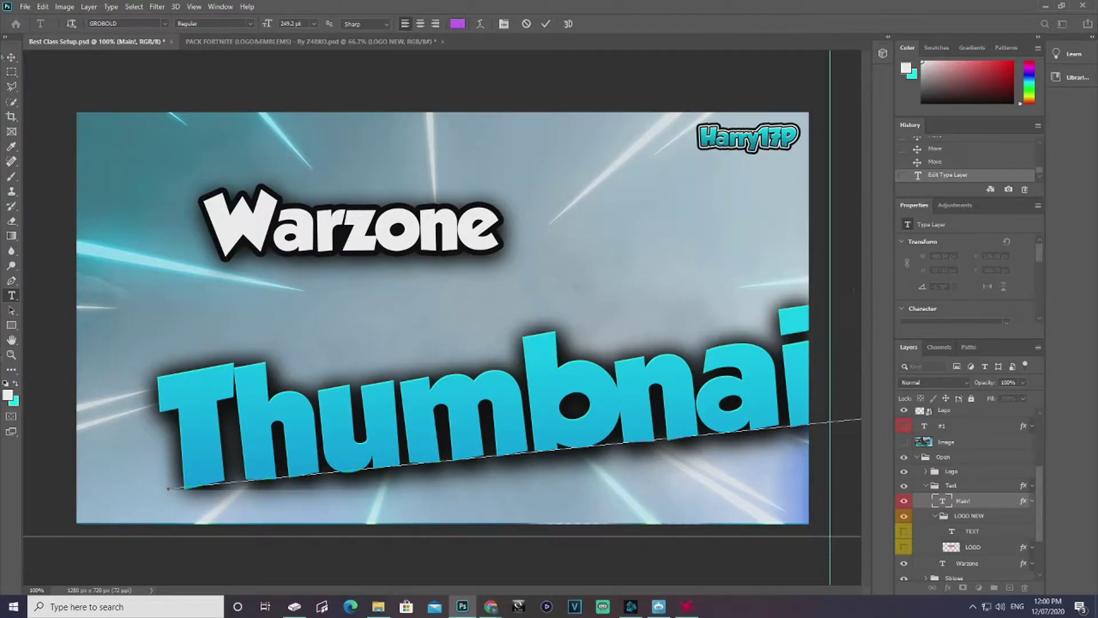
pyautogui.click(11, 57)
# Scale the Thumbnail title down to about 66% and position it in the canvas's lower left area
pyautogui.hotkey('ctrl', 't')
pyautogui.moveTo(562, 311); pyautogui.dragTo(568, 405)
pyautogui.moveTo(463, 475); pyautogui.dragTo(254, 439)
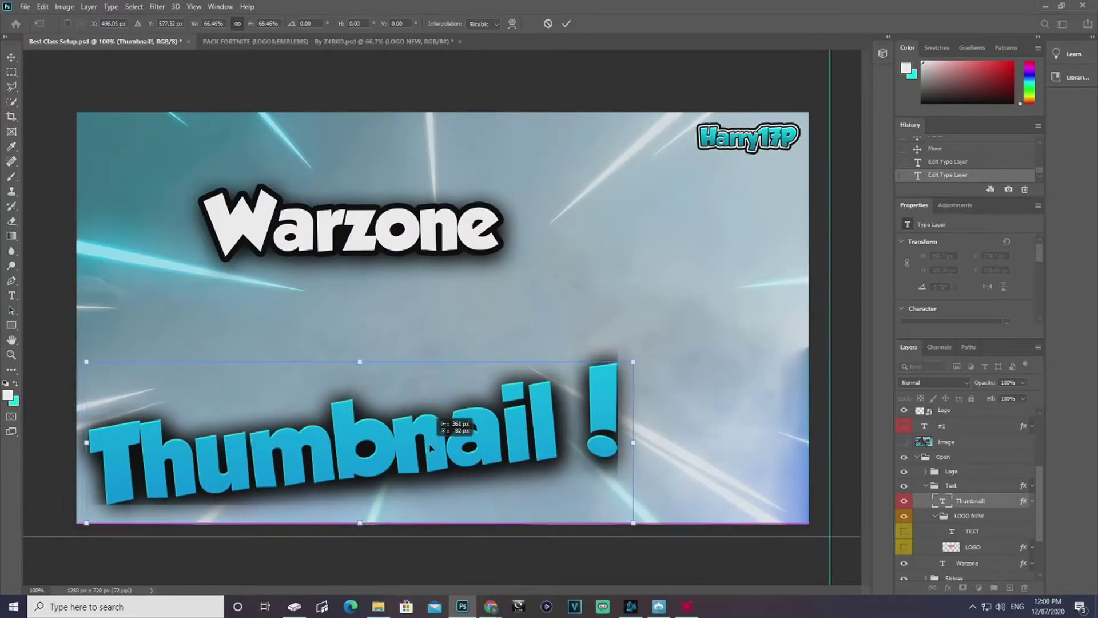
pyautogui.press('Return')
# Move the Warzone text directly above the Thumbnail title and enlarge it to about 119%
pyautogui.moveTo(424, 224); pyautogui.dragTo(359, 376)
pyautogui.moveTo(432, 372)
pyautogui.mouseDown()
pyautogui.moveTo(483, 355)
pyautogui.moveTo(487, 377)
pyautogui.moveTo(454, 371)
pyautogui.mouseUp()
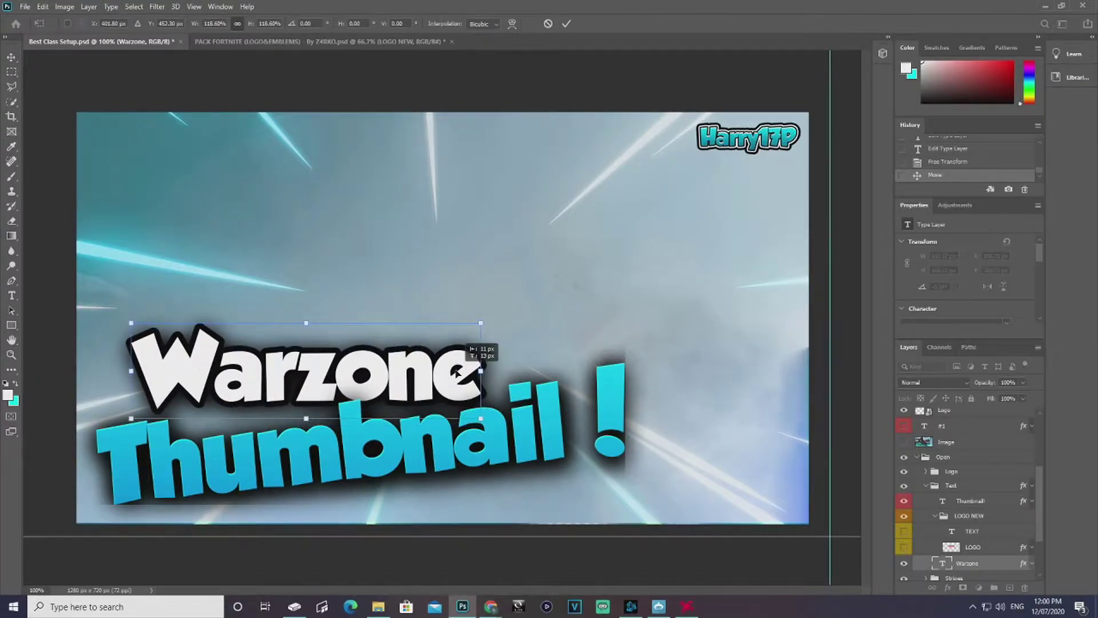
pyautogui.press('Return')
# Show the banner's TEXT and LOGO layers again and change the banner wording to "MAKE THIS!"
pyautogui.click(903, 530)
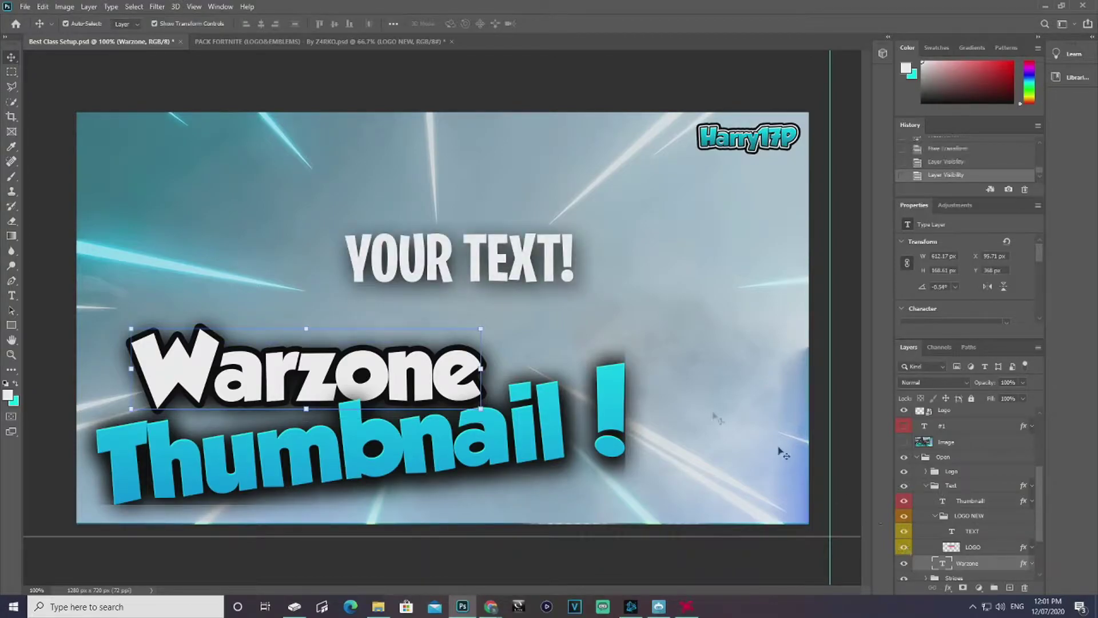
pyautogui.click(903, 547)
pyautogui.click(529, 258)
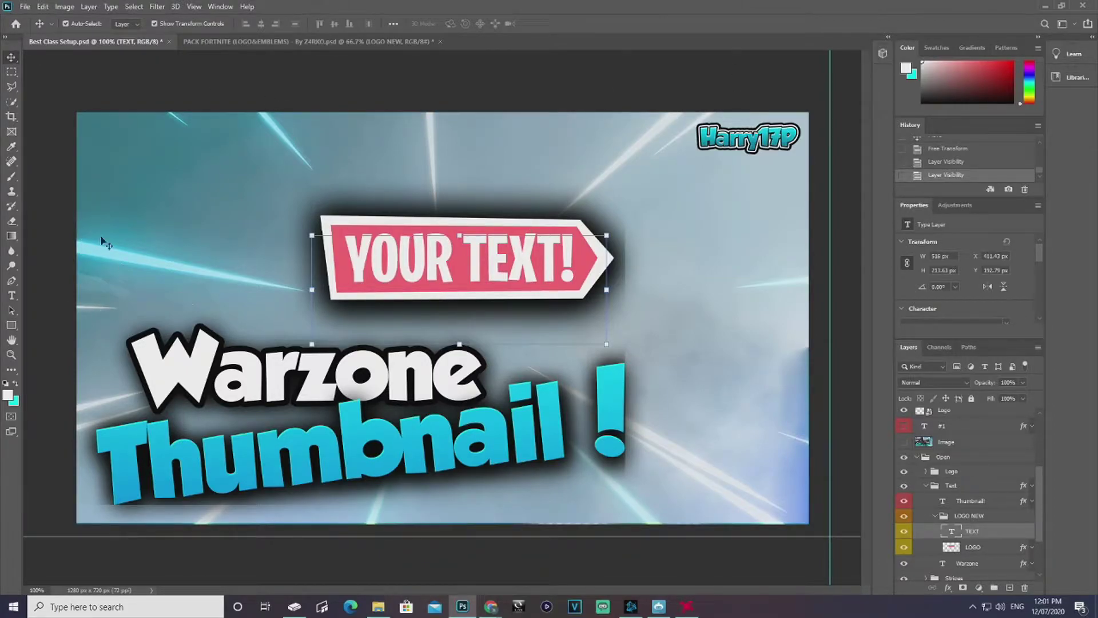
pyautogui.press('t')
pyautogui.tripleClick(565, 246)
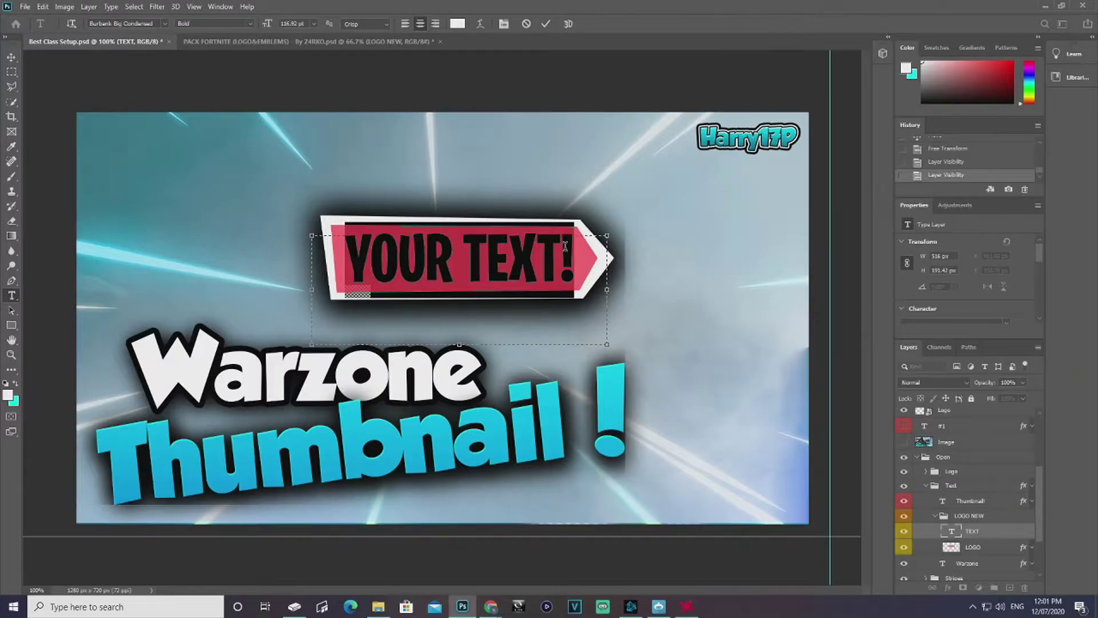
pyautogui.moveTo(572, 249); pyautogui.dragTo(327, 242)
pyautogui.write('MAKE THIS!')
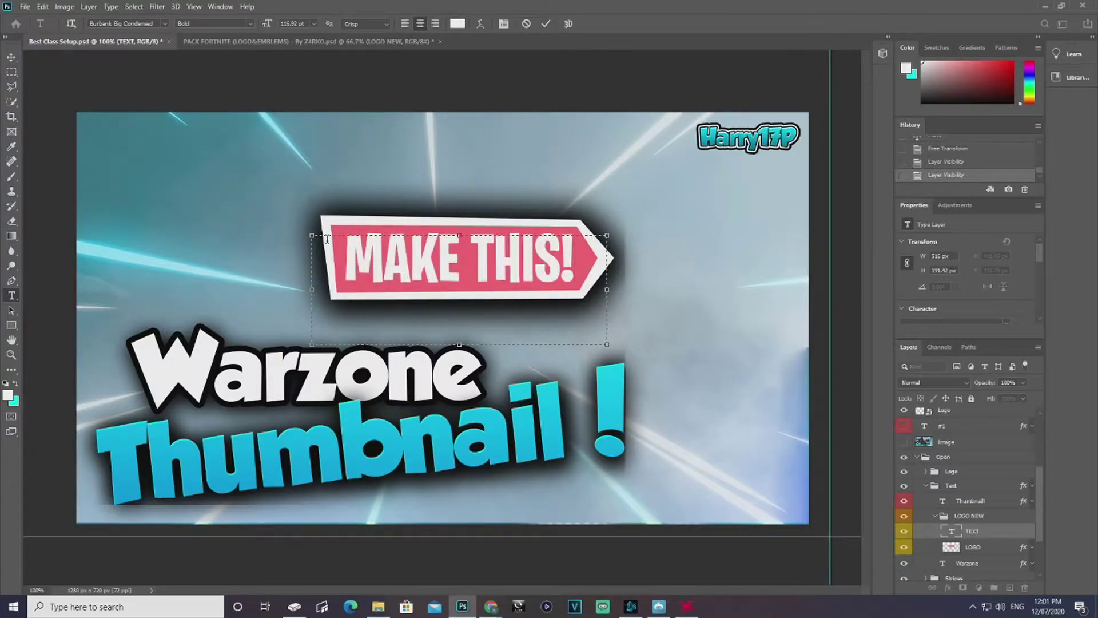
pyautogui.hotkey('ctrl', 'Return')
# Rotate the banner's text and logo together by about 10.7° and move them to the canvas's upper left corner
pyautogui.press('v')
pyautogui.keyDown('shift'); pyautogui.click(978, 549); pyautogui.keyUp('shift')
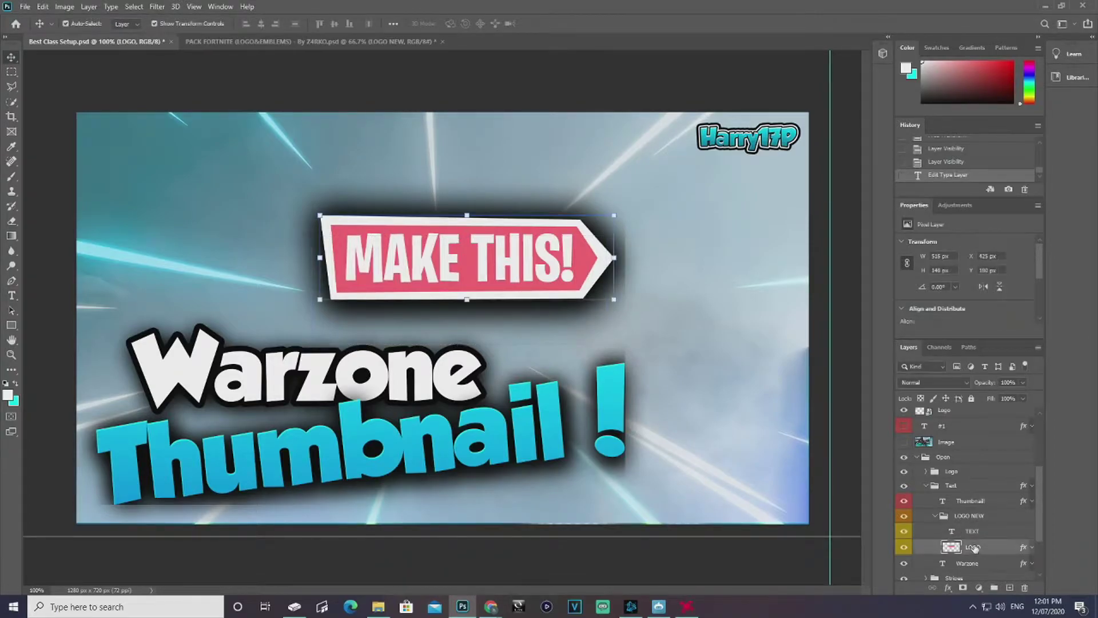
pyautogui.moveTo(623, 263); pyautogui.dragTo(359, 224)
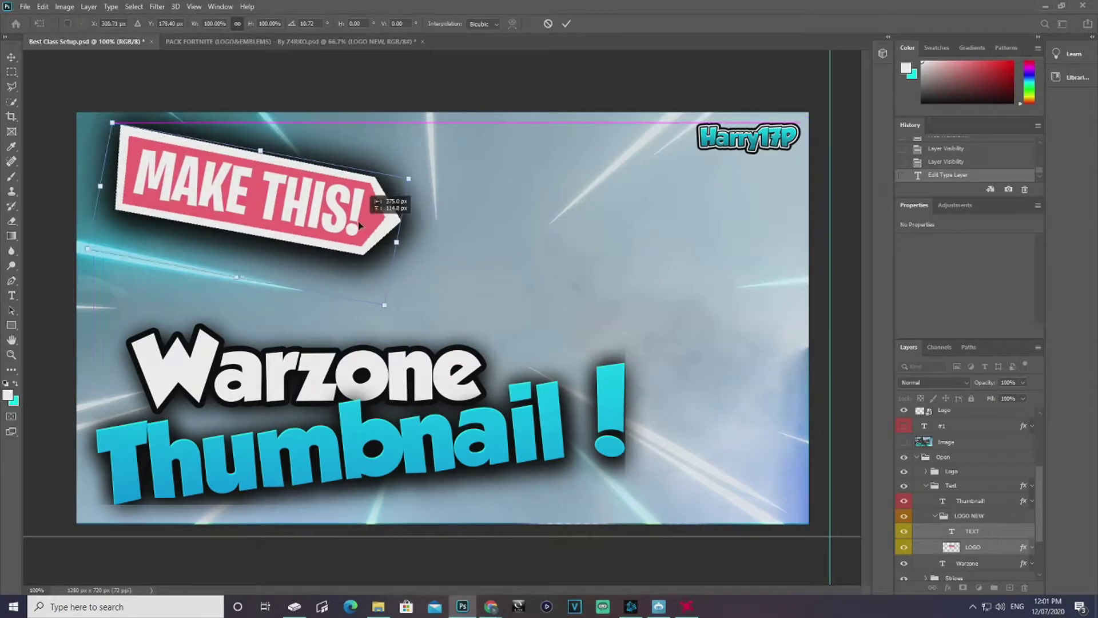
pyautogui.press('Return')
pyautogui.hotkey('alt', 'Tab')
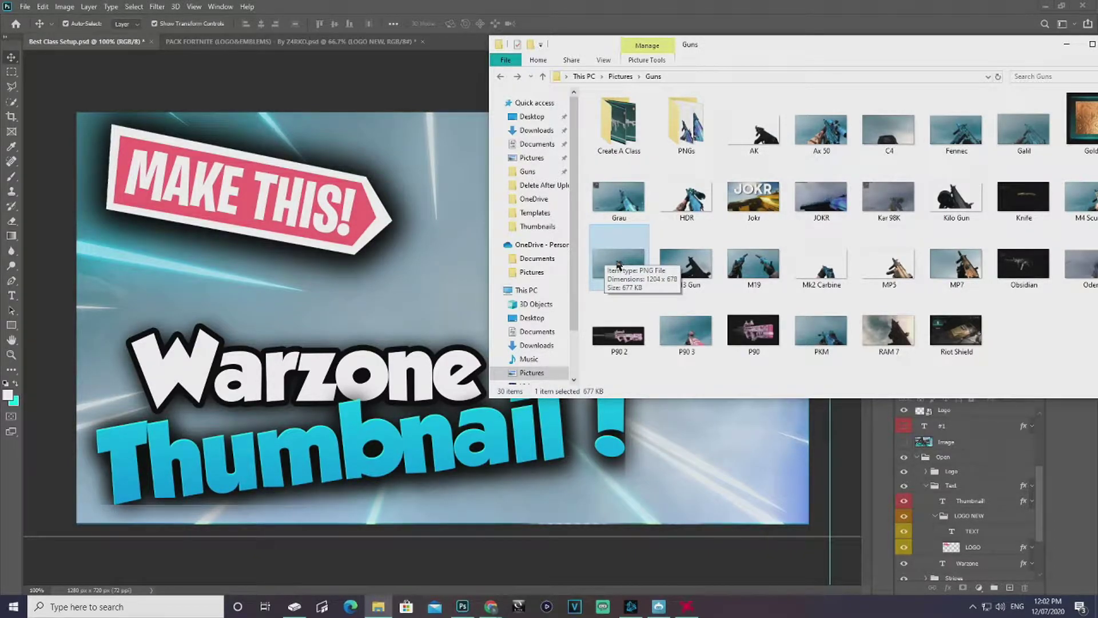
pyautogui.moveTo(619, 265); pyautogui.dragTo(638, 282)
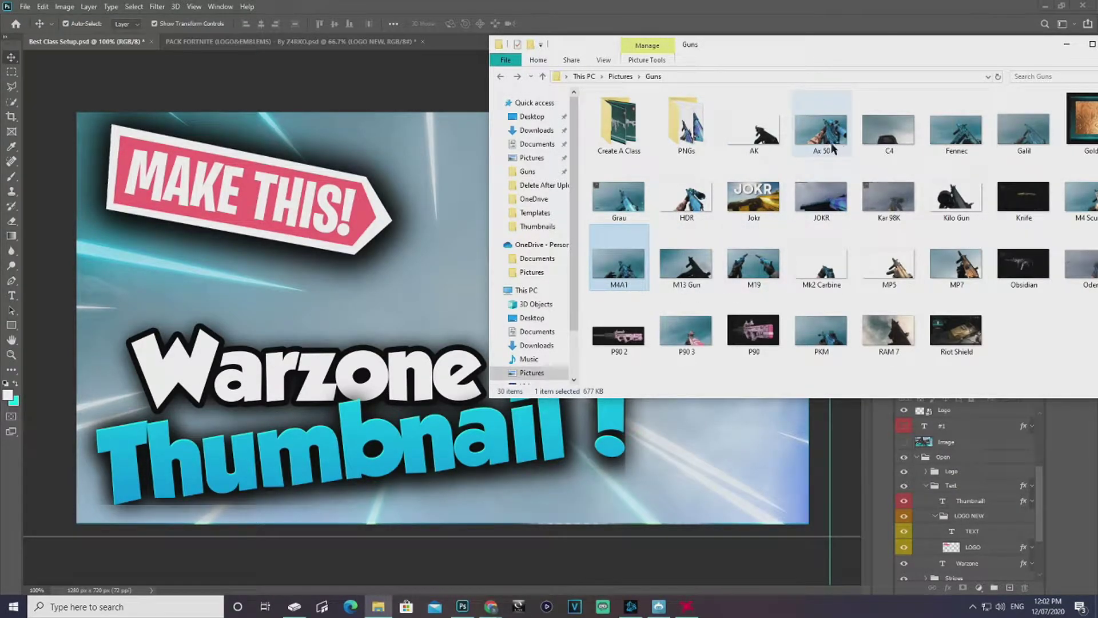
pyautogui.moveTo(627, 202); pyautogui.dragTo(286, 307)
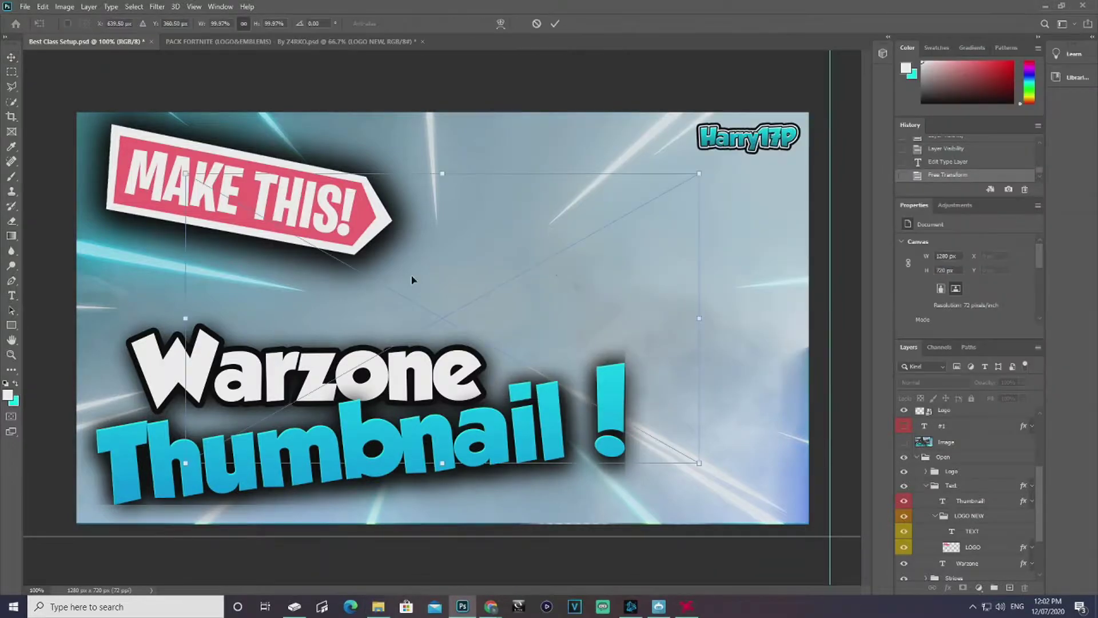
pyautogui.moveTo(412, 280); pyautogui.dragTo(305, 218)
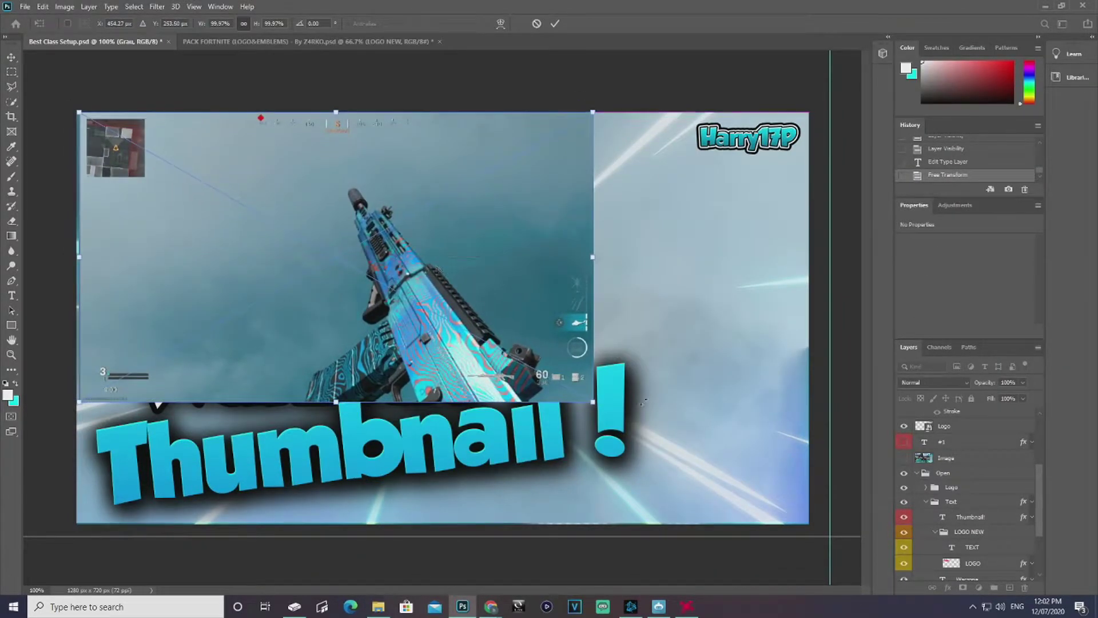
pyautogui.moveTo(595, 402); pyautogui.dragTo(829, 509)
pyautogui.press('Return')
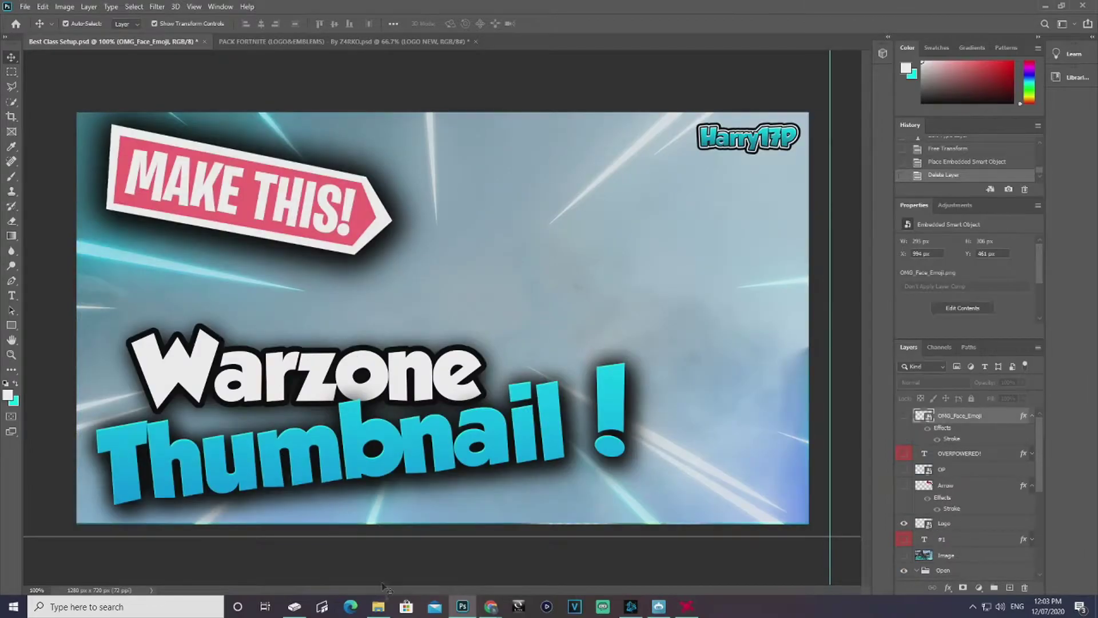
# Place the M4A1 picture from the Guns folder into the thumbnail and scale it to fill the whole canvas
pyautogui.click(378, 606)
pyautogui.moveTo(626, 283); pyautogui.dragTo(386, 237)
pyautogui.moveTo(595, 403); pyautogui.dragTo(836, 489)
pyautogui.press('Return')
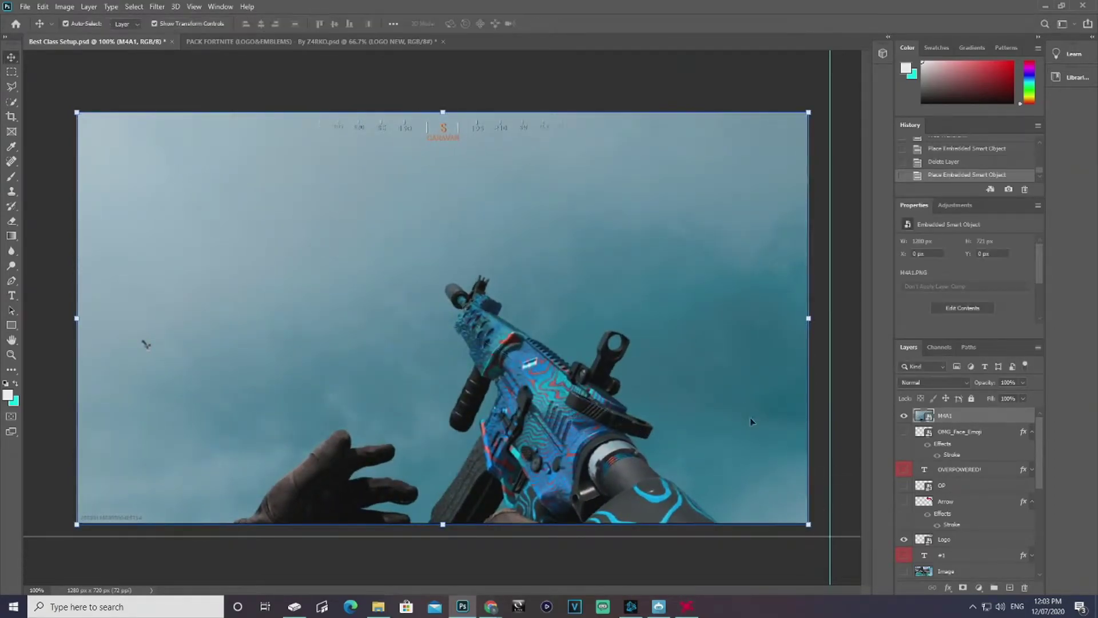
# Select the gun and the arm holding it in the M4A1 picture with Quick Selection, leaving out the sky and the free hand
pyautogui.click(11, 102)
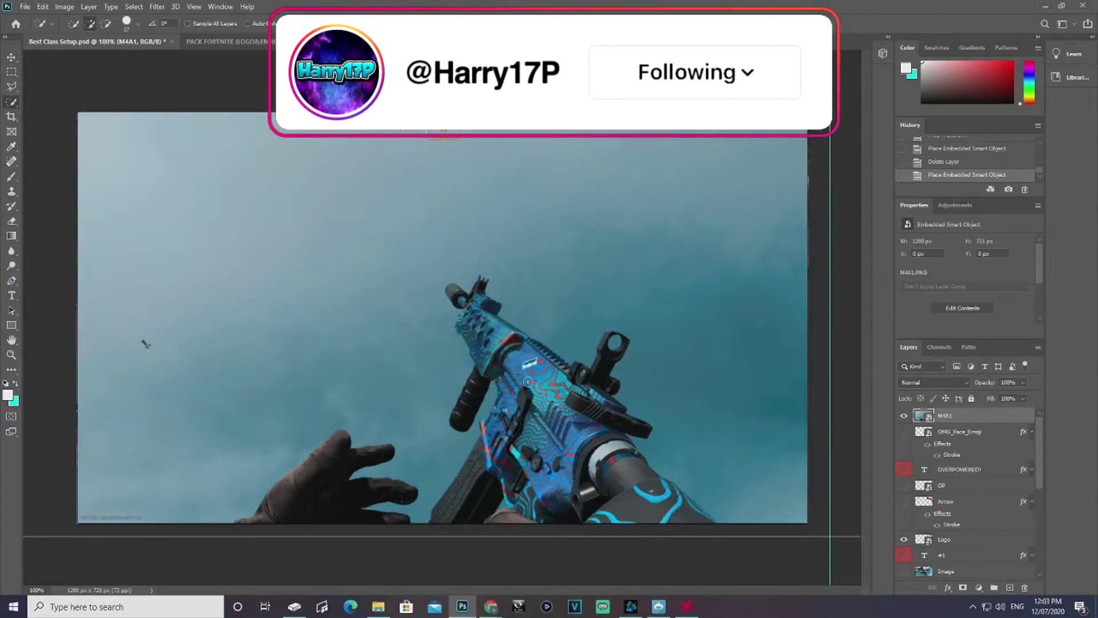
pyautogui.moveTo(453, 508)
pyautogui.mouseDown()
pyautogui.moveTo(484, 428)
pyautogui.moveTo(523, 477)
pyautogui.moveTo(532, 512)
pyautogui.moveTo(639, 520)
pyautogui.moveTo(692, 511)
pyautogui.moveTo(635, 477)
pyautogui.moveTo(718, 525)
pyautogui.moveTo(562, 454)
pyautogui.moveTo(503, 415)
pyautogui.moveTo(515, 389)
pyautogui.moveTo(496, 363)
pyautogui.moveTo(475, 361)
pyautogui.moveTo(458, 293)
pyautogui.moveTo(474, 289)
pyautogui.moveTo(490, 321)
pyautogui.moveTo(629, 423)
pyautogui.moveTo(597, 407)
pyautogui.moveTo(606, 346)
pyautogui.mouseUp()
pyautogui.moveTo(490, 402); pyautogui.dragTo(481, 421)
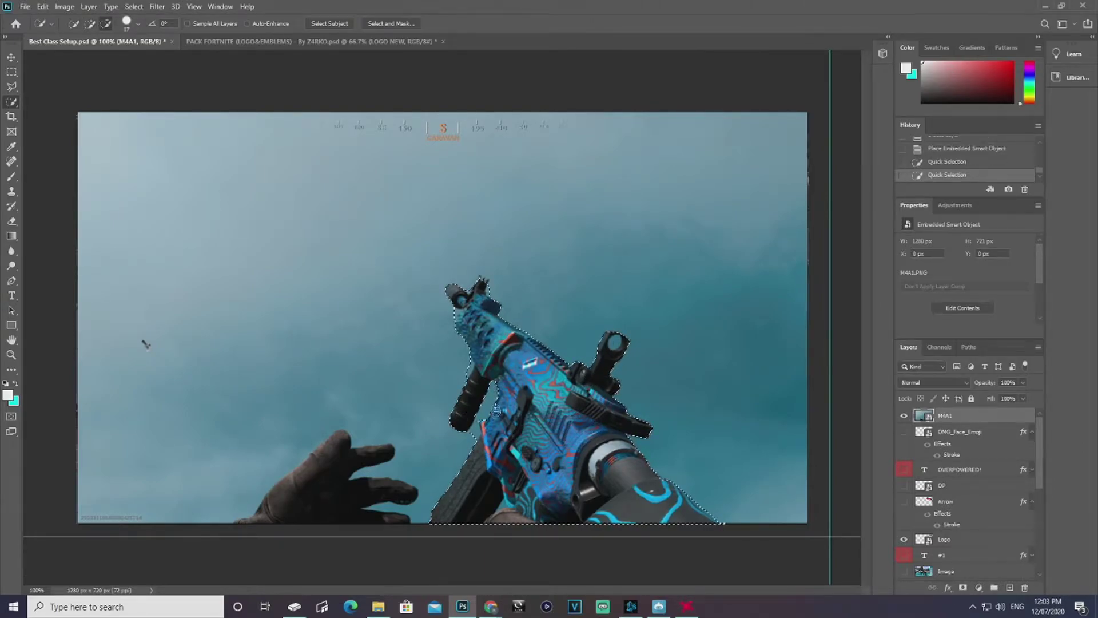
# Copy the selected gun onto its own layer and delete the original M4A1 picture layer
pyautogui.hotkey('ctrl', 'c')
pyautogui.hotkey('ctrl', 'v')
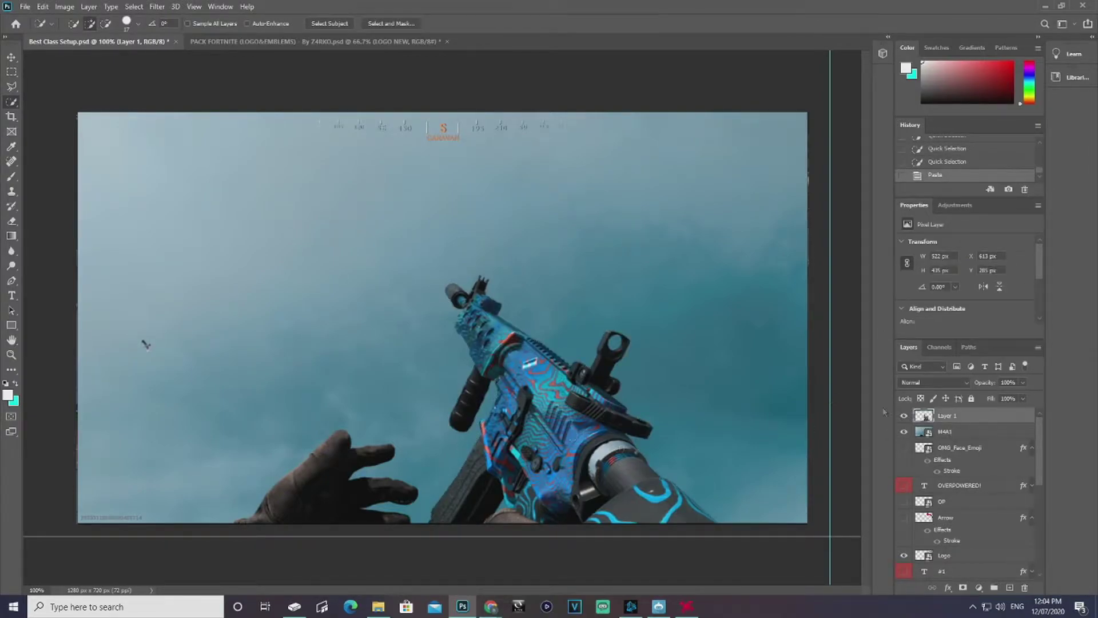
pyautogui.click(951, 434)
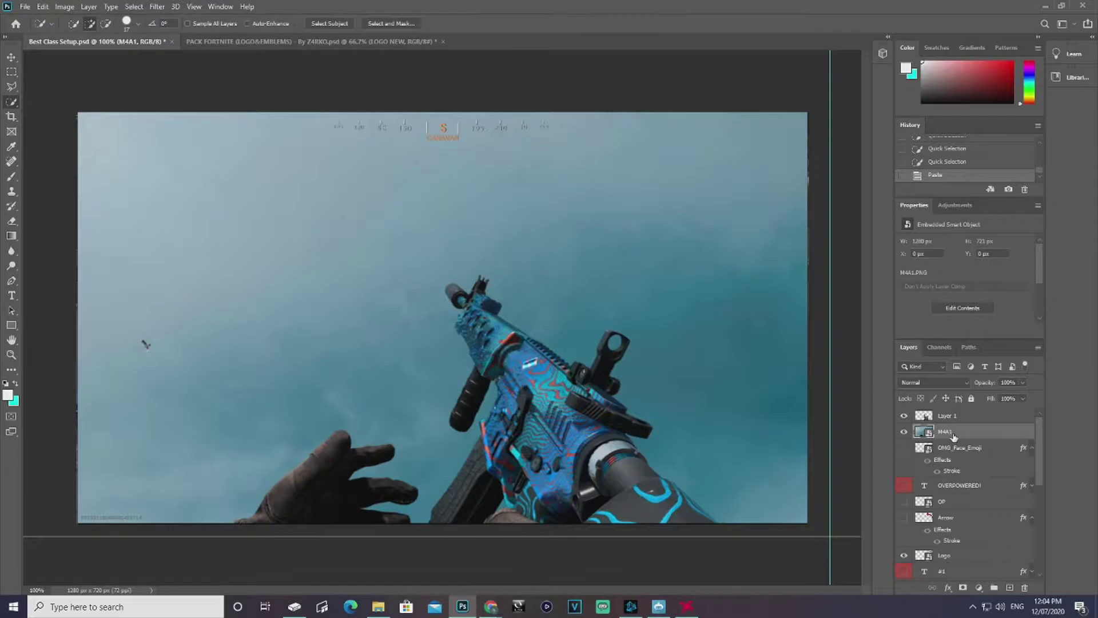
pyautogui.press('Delete')
pyautogui.click(12, 58)
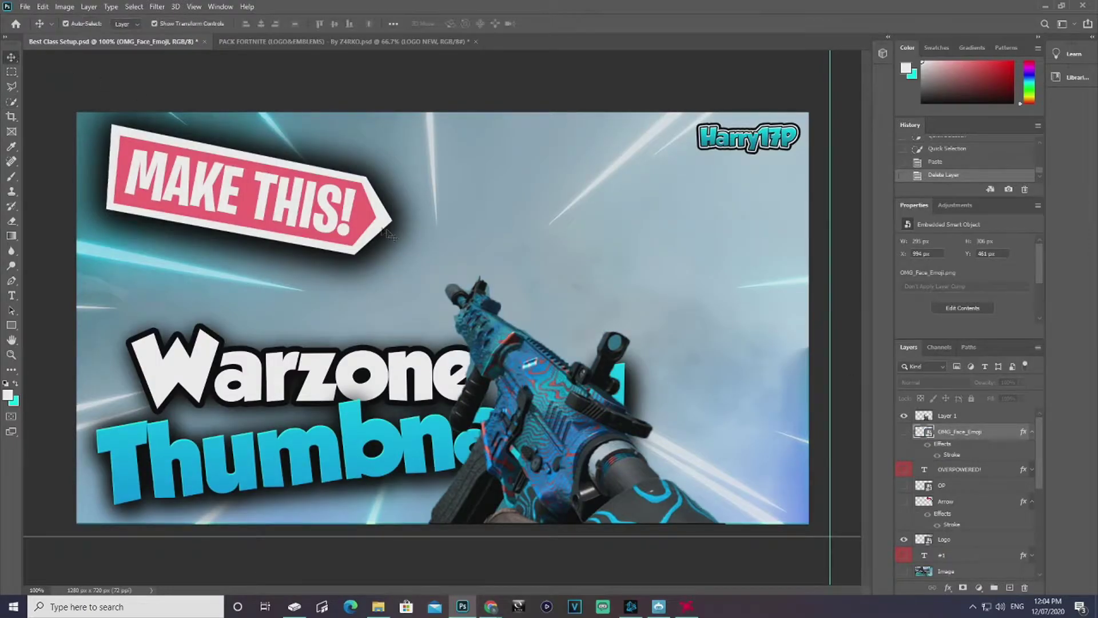
# Scale the gun cutout up to about 155%, keeping its base along the canvas's lower edge
pyautogui.click(486, 343)
pyautogui.moveTo(426, 275); pyautogui.dragTo(251, 172)
pyautogui.moveTo(444, 369); pyautogui.dragTo(447, 370)
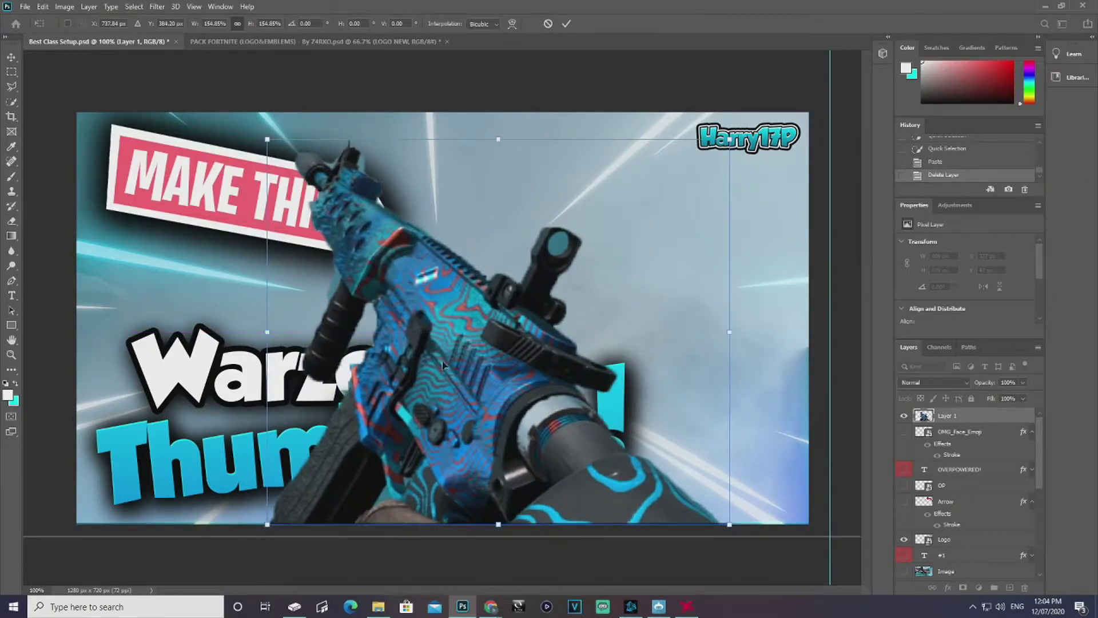
pyautogui.press('Return')
# Add a yellow Outer Glow at 100% opacity to the gun cutout and reduce the glow's size
pyautogui.click(953, 587)
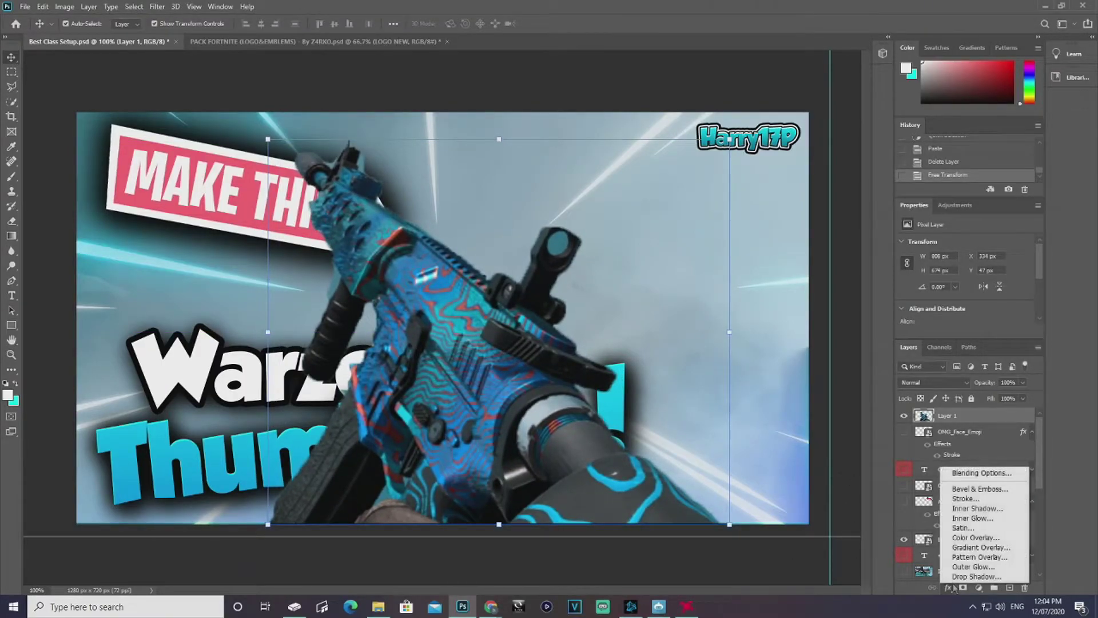
pyautogui.click(819, 442)
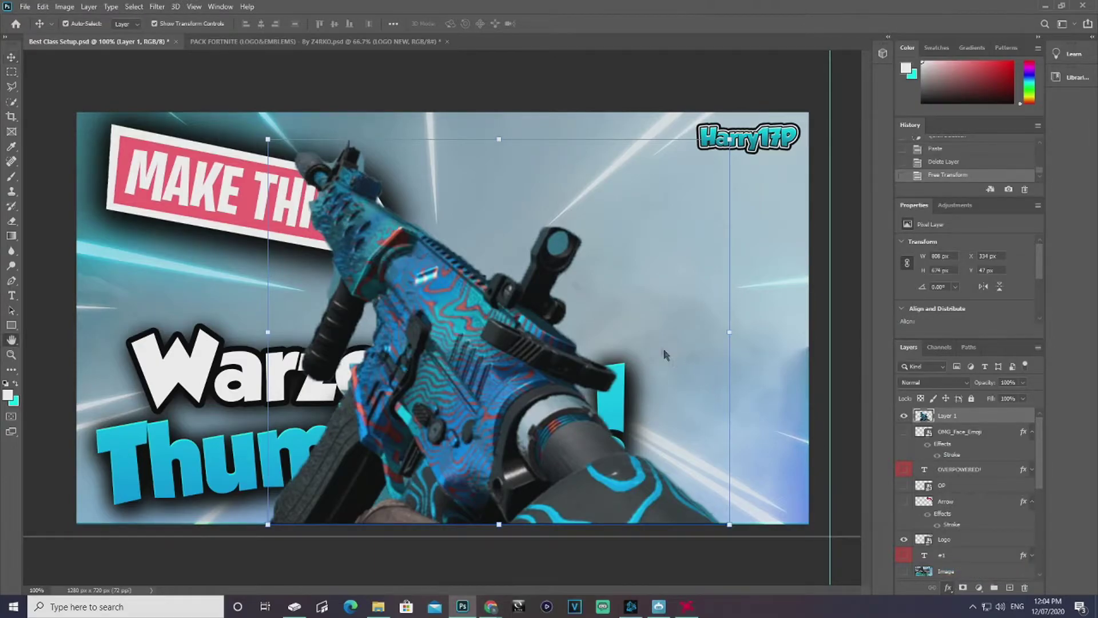
pyautogui.moveTo(438, 79); pyautogui.dragTo(742, 80)
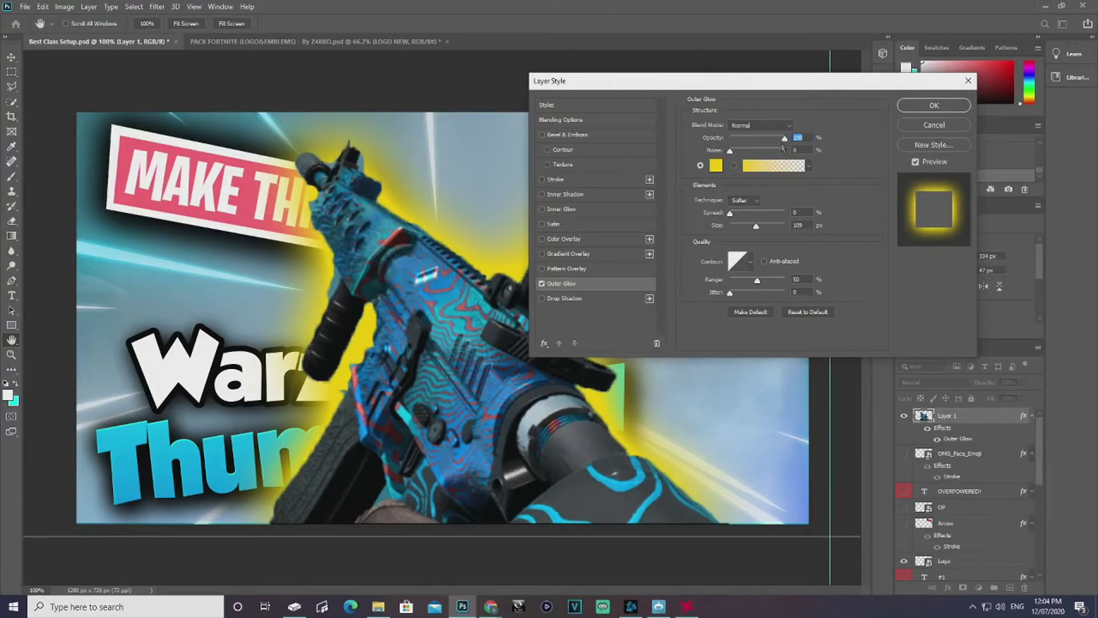
pyautogui.moveTo(756, 226)
pyautogui.mouseDown()
pyautogui.moveTo(733, 224)
pyautogui.moveTo(748, 225)
pyautogui.mouseUp()
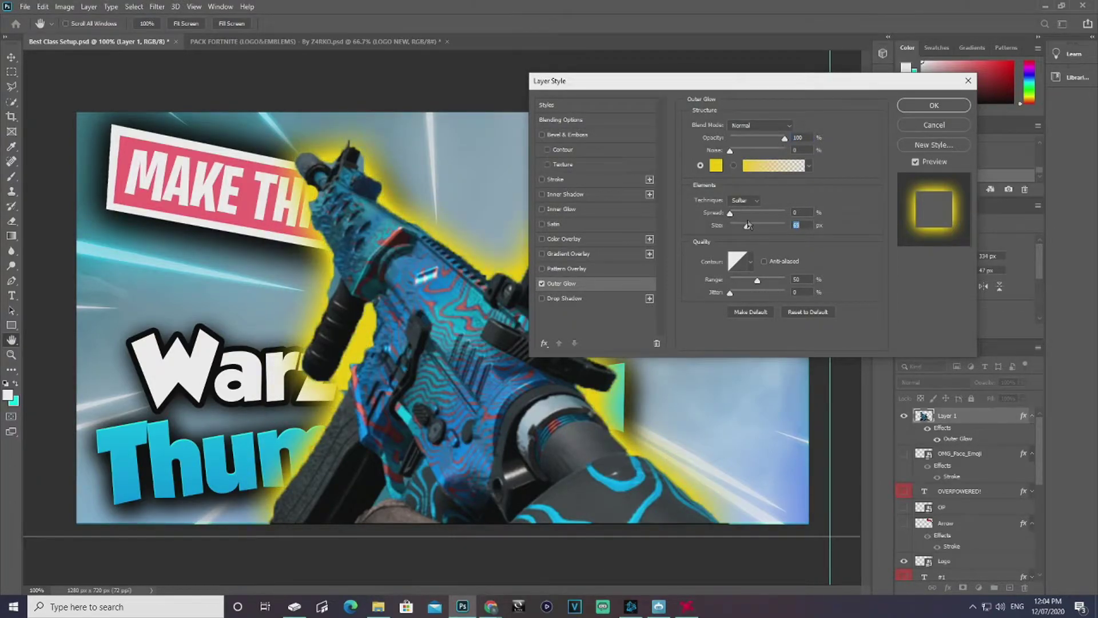
pyautogui.click(913, 106)
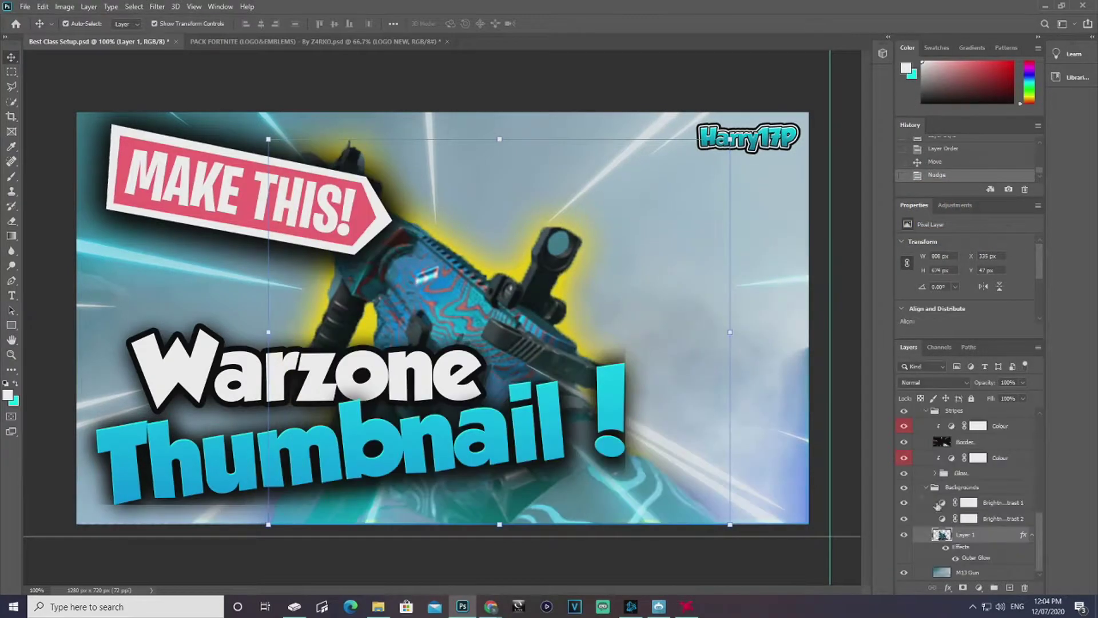
# Nudge the gun cutout right to about X 399 px, then hide its layer
pyautogui.press('Right')
pyautogui.press('Right')
pyautogui.press('Right')
pyautogui.press('Right')
pyautogui.press('Right')
pyautogui.press('Right')
pyautogui.press('Right')
pyautogui.press('Right')
pyautogui.press('Right')
pyautogui.press('Right')
pyautogui.press('Right')
pyautogui.press('Right')
pyautogui.press('Right')
pyautogui.press('Right')
pyautogui.press('Right')
pyautogui.press('Right')
pyautogui.press('Right')
pyautogui.press('Right')
pyautogui.press('Right')
pyautogui.press('Right')
pyautogui.press('Right')
pyautogui.press('Right')
pyautogui.press('Right')
pyautogui.press('Right')
pyautogui.press('Right')
pyautogui.press('Right')
pyautogui.press('Right')
pyautogui.press('Right')
pyautogui.press('Right')
pyautogui.press('Right')
pyautogui.press('Right')
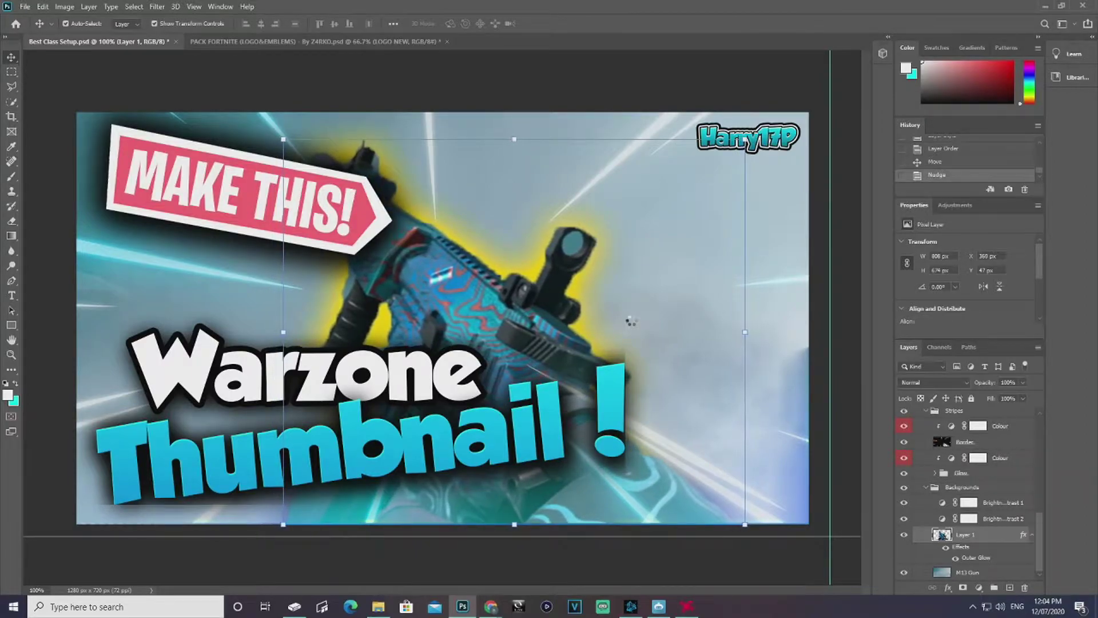
pyautogui.press('Right')
pyautogui.press('Right')
pyautogui.press('Right')
pyautogui.press('Right')
pyautogui.press('Right')
pyautogui.press('Right')
pyautogui.press('Right')
pyautogui.press('Right')
pyautogui.press('Right')
pyautogui.press('Right')
pyautogui.press('Right')
pyautogui.press('Right')
pyautogui.press('Right')
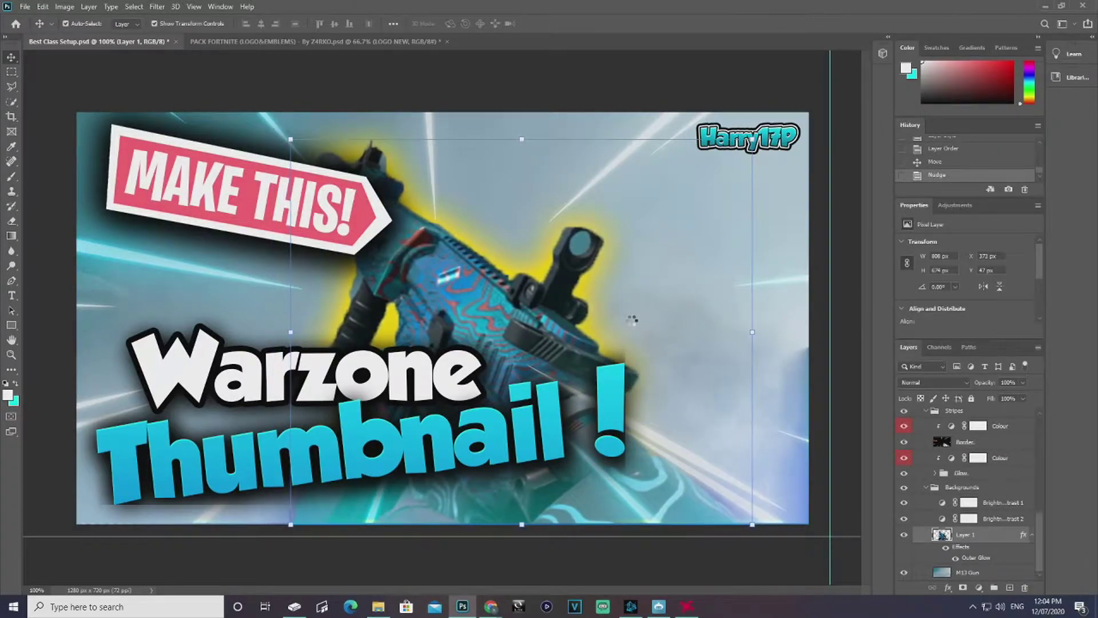
pyautogui.press('Right')
pyautogui.press('Right')
pyautogui.press('Right')
pyautogui.press('Right')
pyautogui.press('Right')
pyautogui.press('Right')
pyautogui.press('Right')
pyautogui.press('Right')
pyautogui.press('Right')
pyautogui.press('Right')
pyautogui.press('Right')
pyautogui.press('Right')
pyautogui.press('Right')
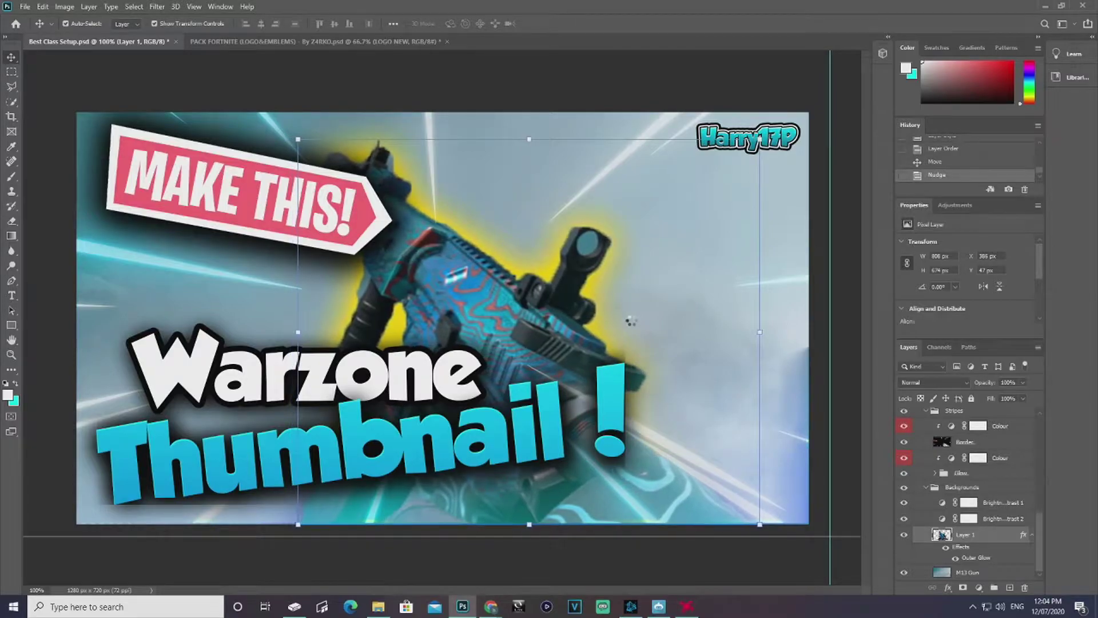
pyautogui.press('Right')
pyautogui.press('Right')
pyautogui.press('Right')
pyautogui.press('Right')
pyautogui.press('Right')
pyautogui.press('Right')
pyautogui.press('Right')
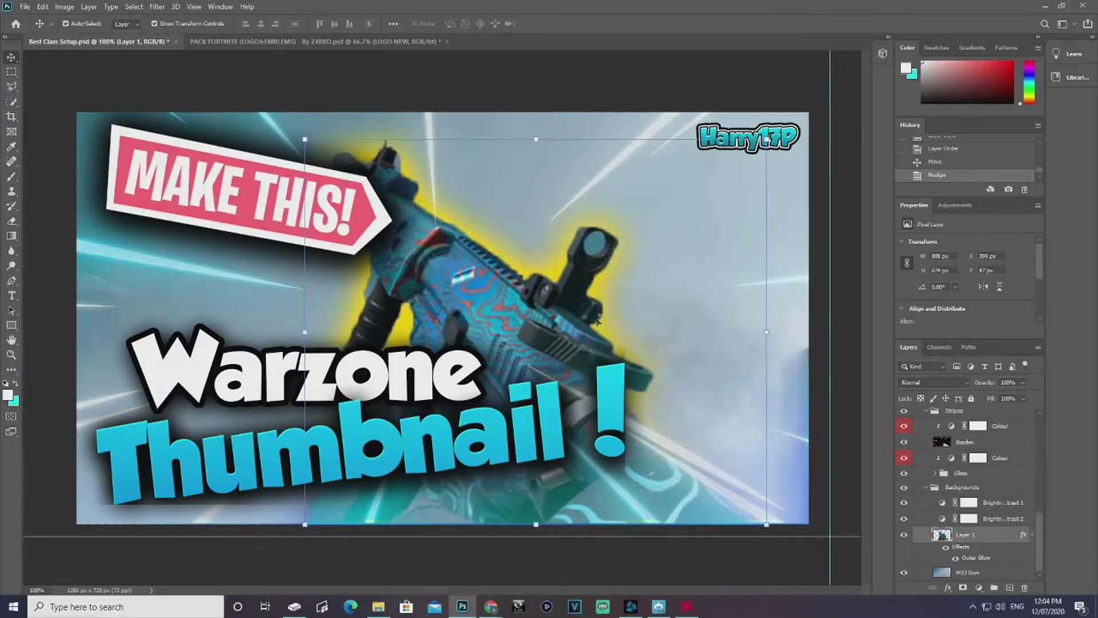
pyautogui.click(903, 534)
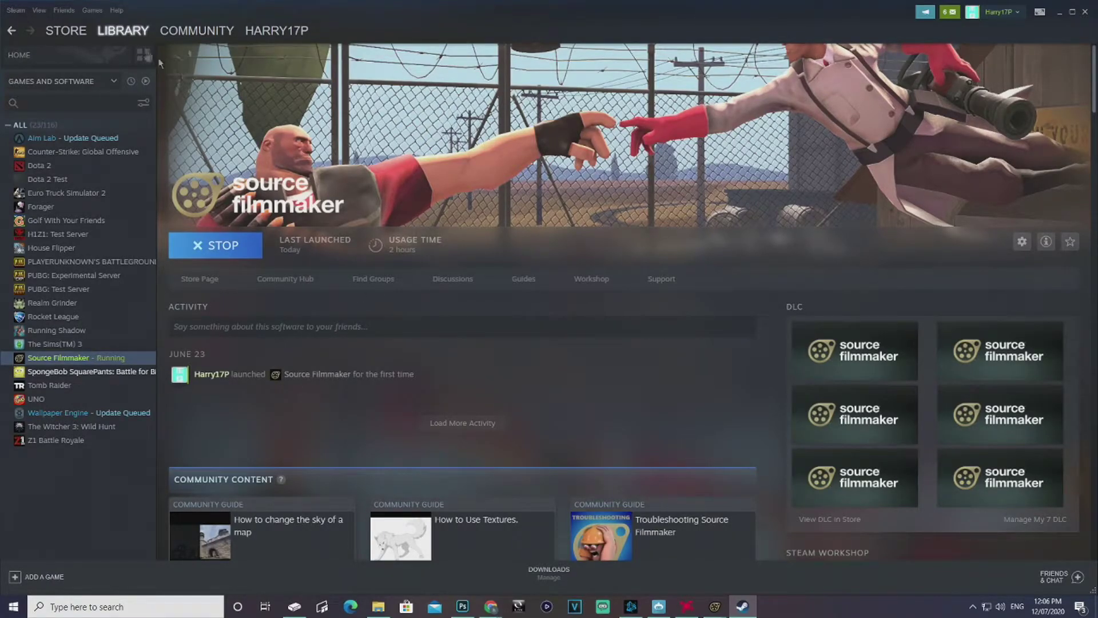
# Open the Source Filmmaker Workshop, search it for "modern warfare" and look through the listed items
pyautogui.click(581, 283)
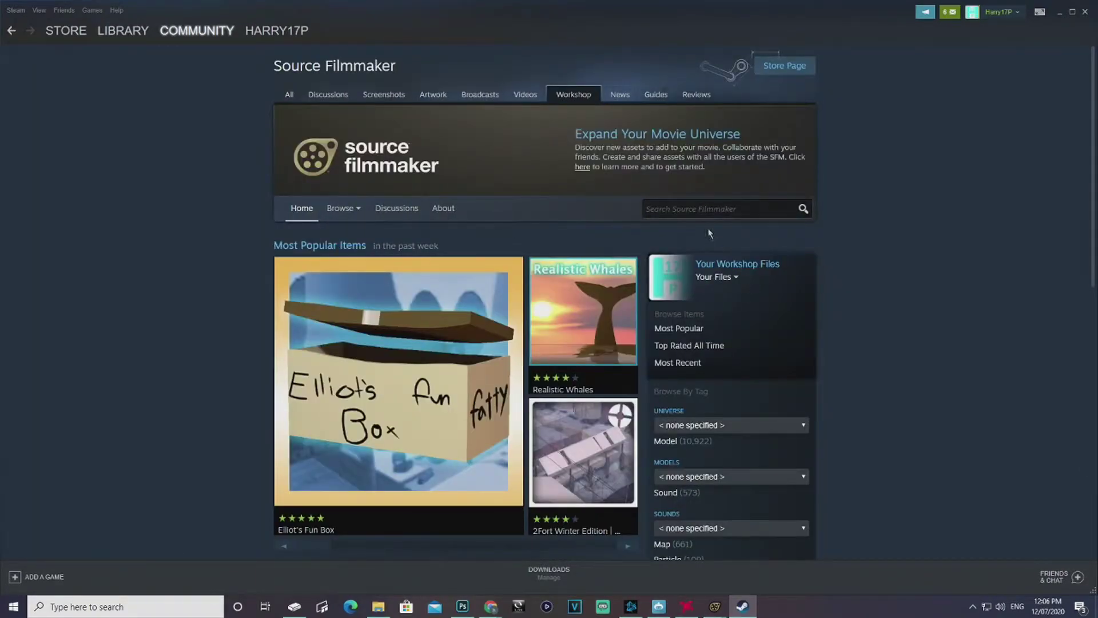
pyautogui.click(691, 211)
pyautogui.write('m,oder')
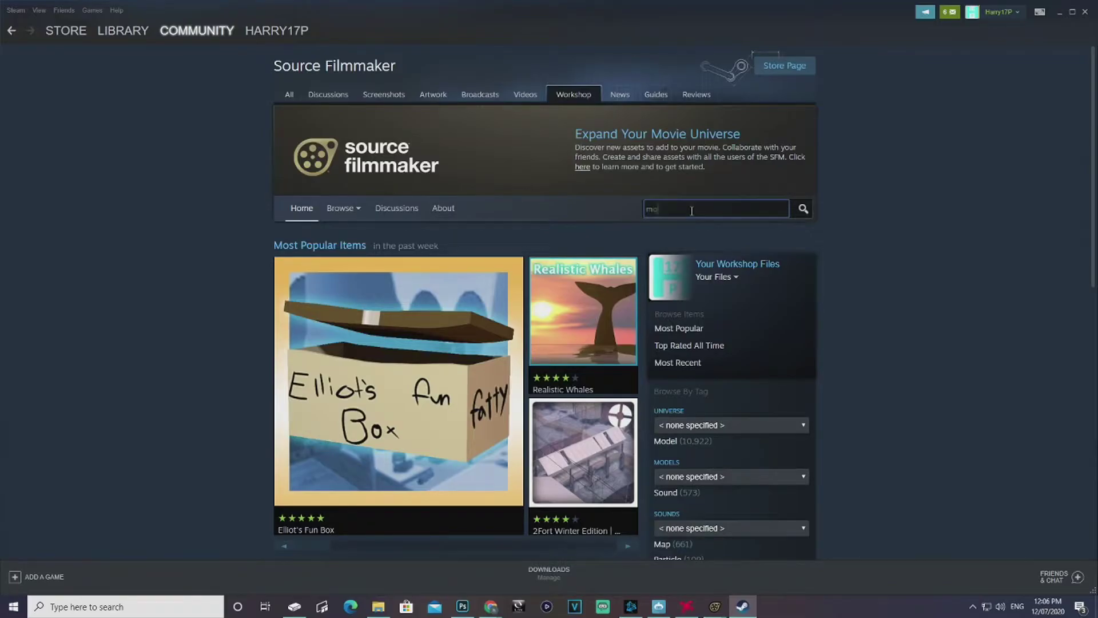
pyautogui.write('rn war')
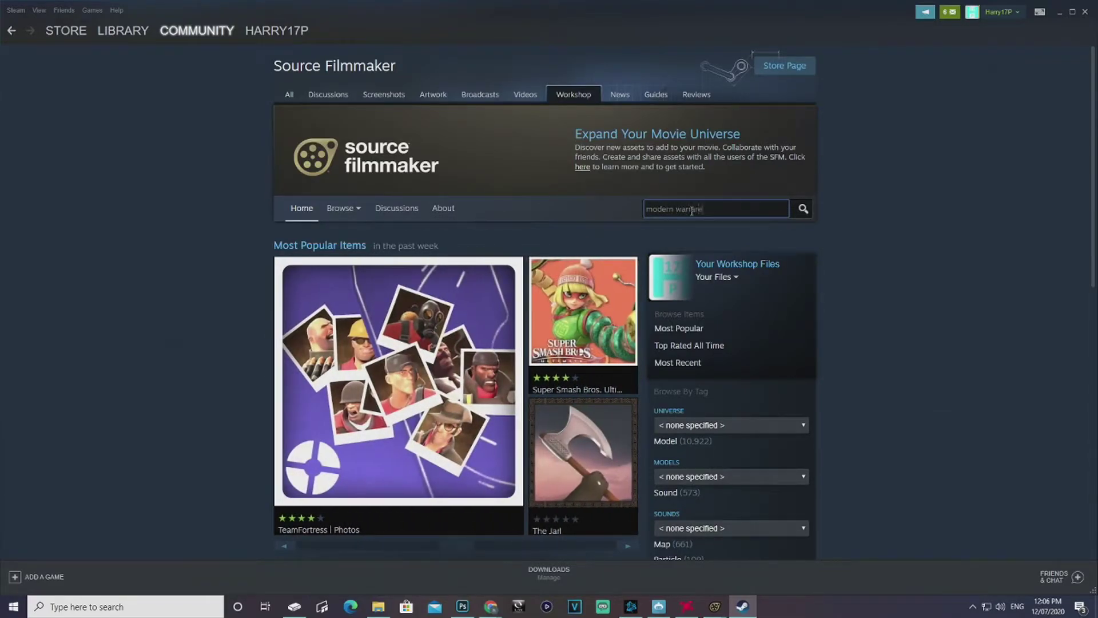
pyautogui.write('fare')
pyautogui.press('Return')
pyautogui.scroll(-3, 873, 299)
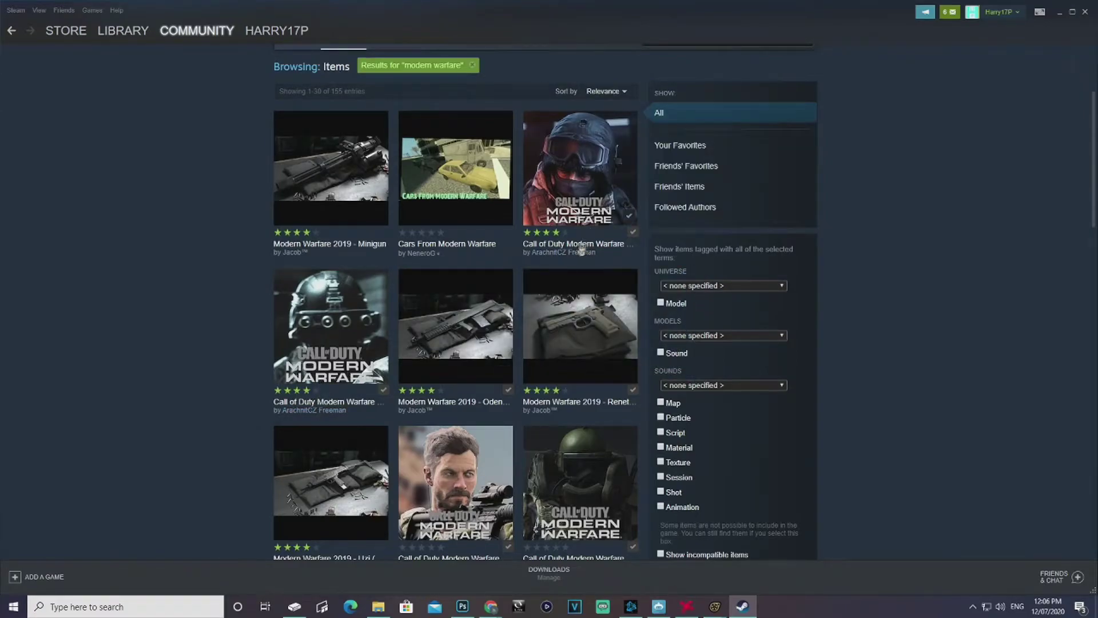
pyautogui.scroll(-5, 259, 365)
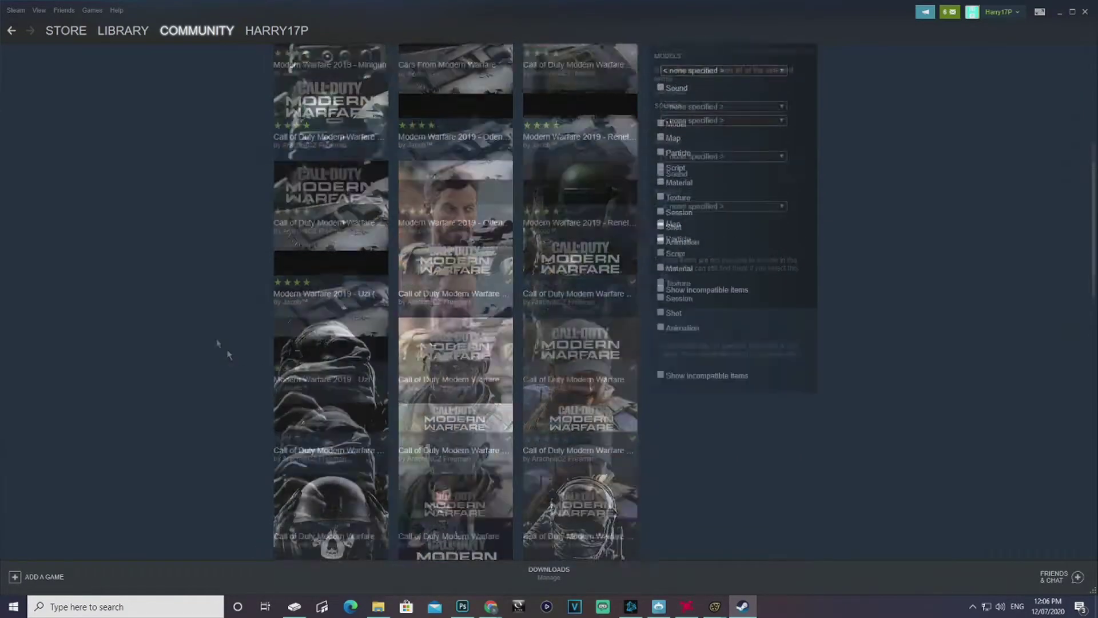
# Search the Source Filmmaker Workshop for "fortnite" and browse the character and weapon models
pyautogui.scroll(8, 228, 351)
pyautogui.moveTo(715, 209); pyautogui.dragTo(640, 208)
pyautogui.write('fortnite')
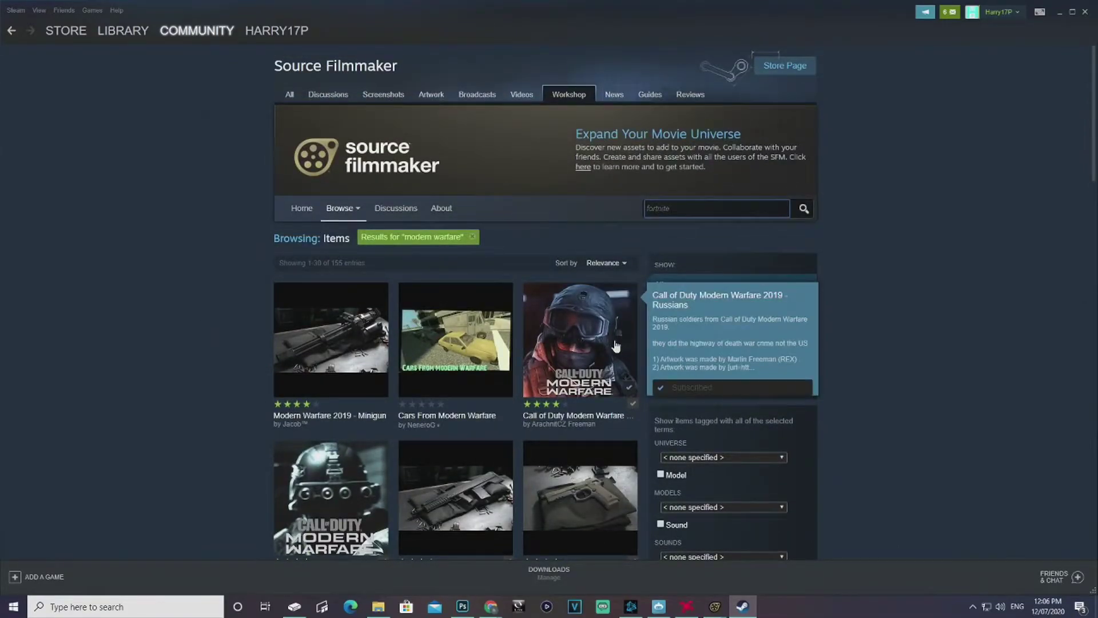
pyautogui.press('Return')
pyautogui.scroll(-2, 234, 353)
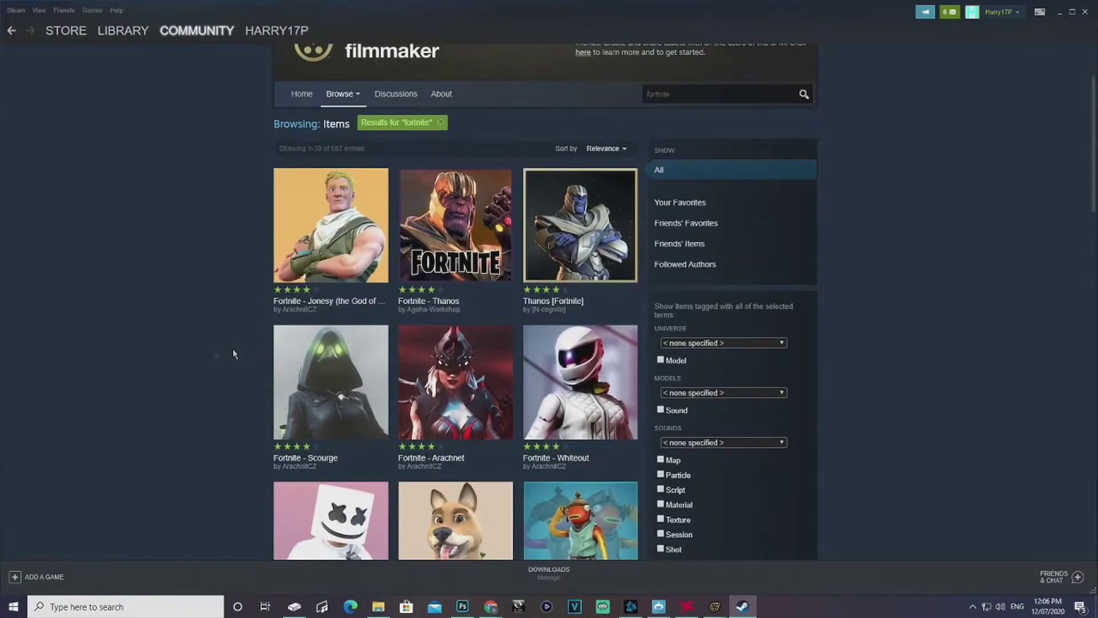
pyautogui.scroll(-3, 577, 378)
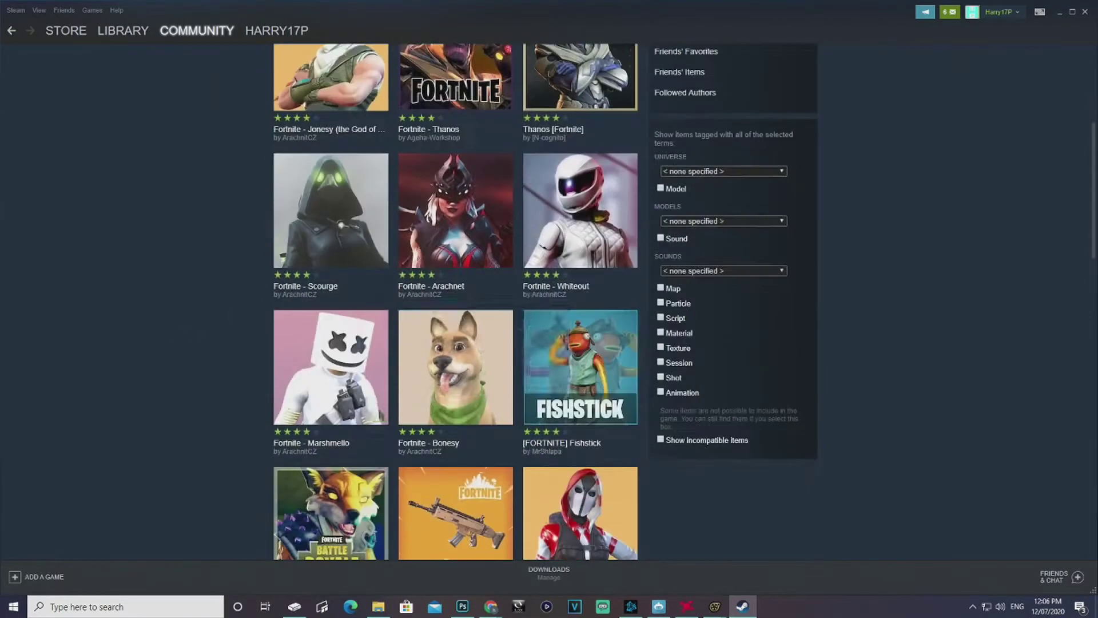
pyautogui.scroll(-6, 461, 364)
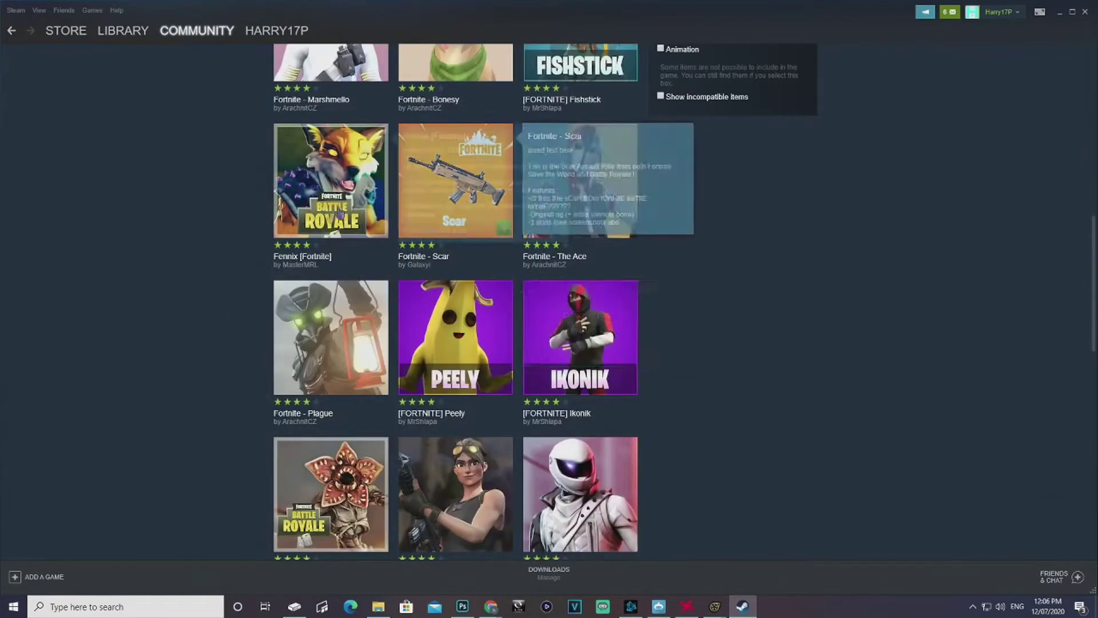
pyautogui.scroll(10, 727, 268)
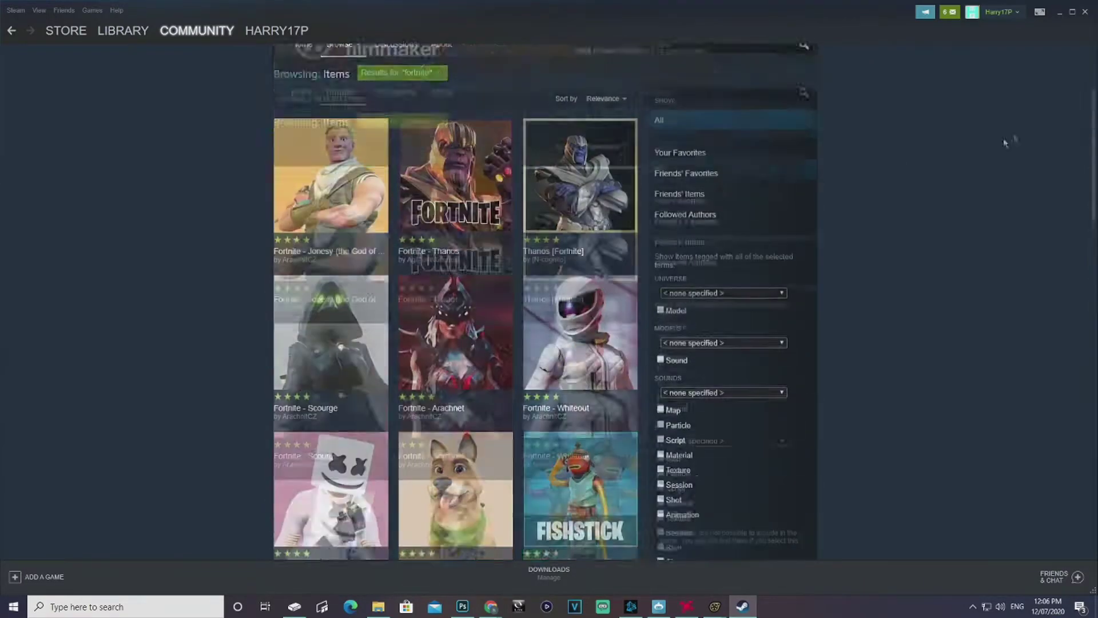
# Switch to Source Filmmaker, create a new session and load the black_void.bsp map
pyautogui.click(1055, 15)
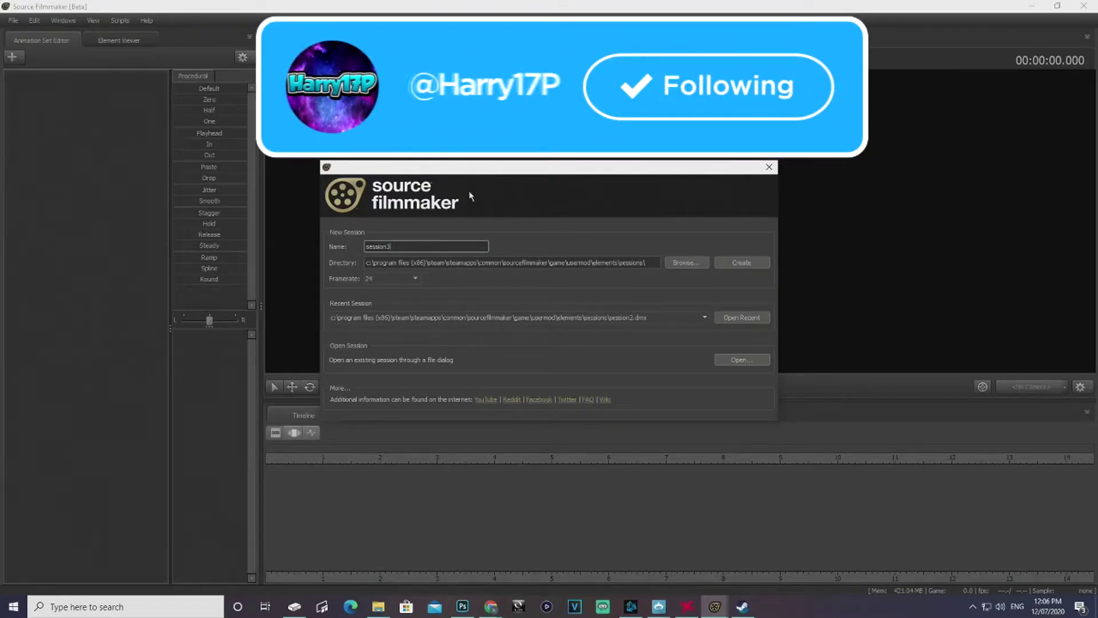
pyautogui.click(751, 261)
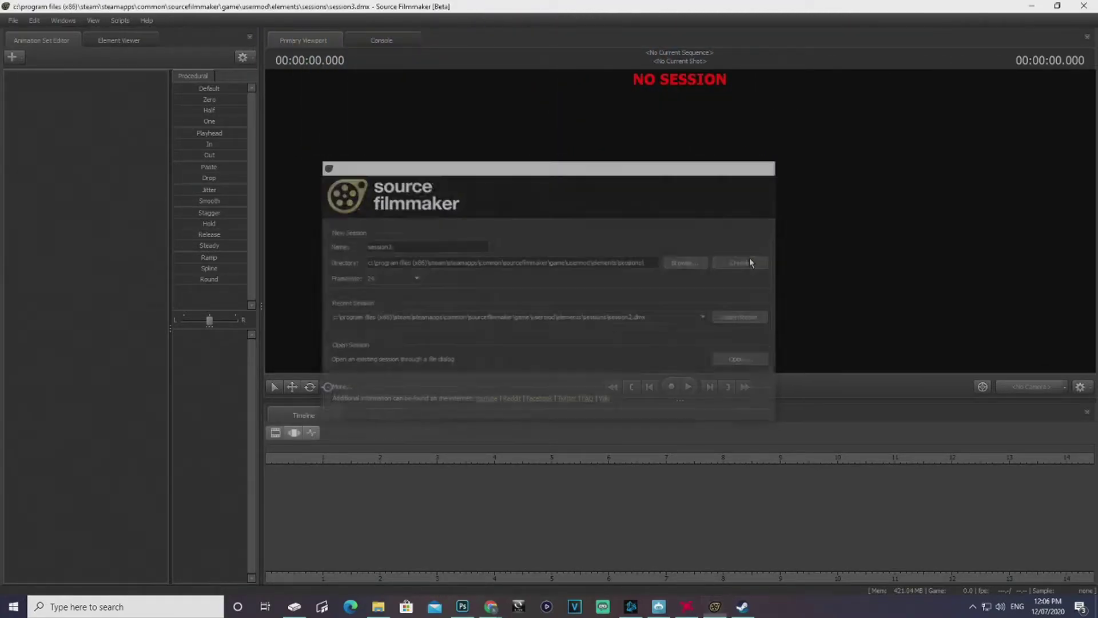
pyautogui.rightClick(669, 226)
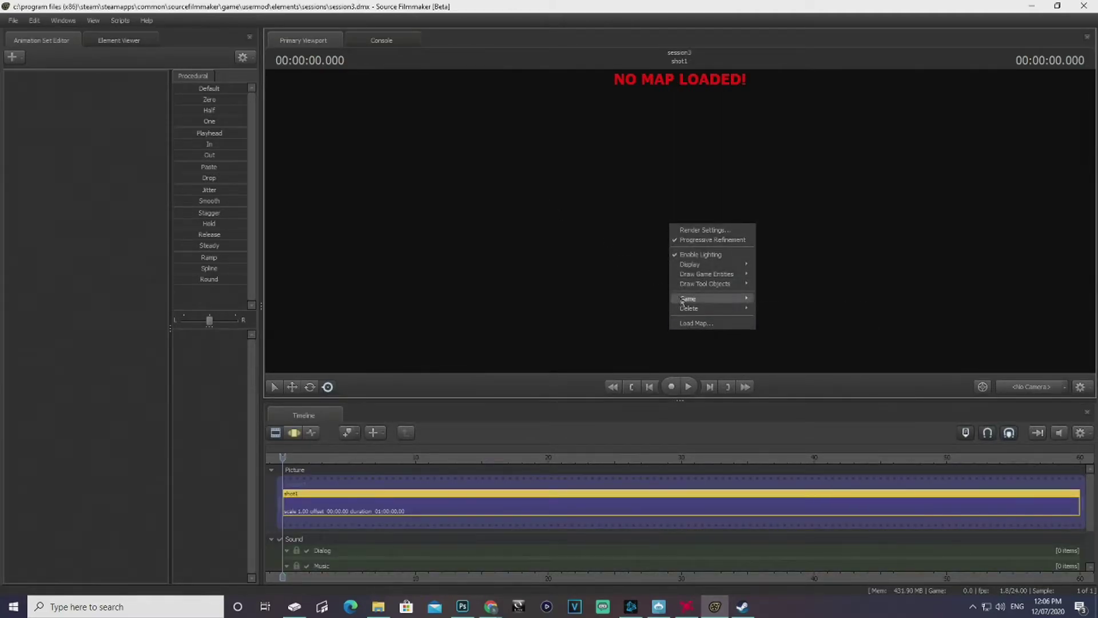
pyautogui.click(686, 324)
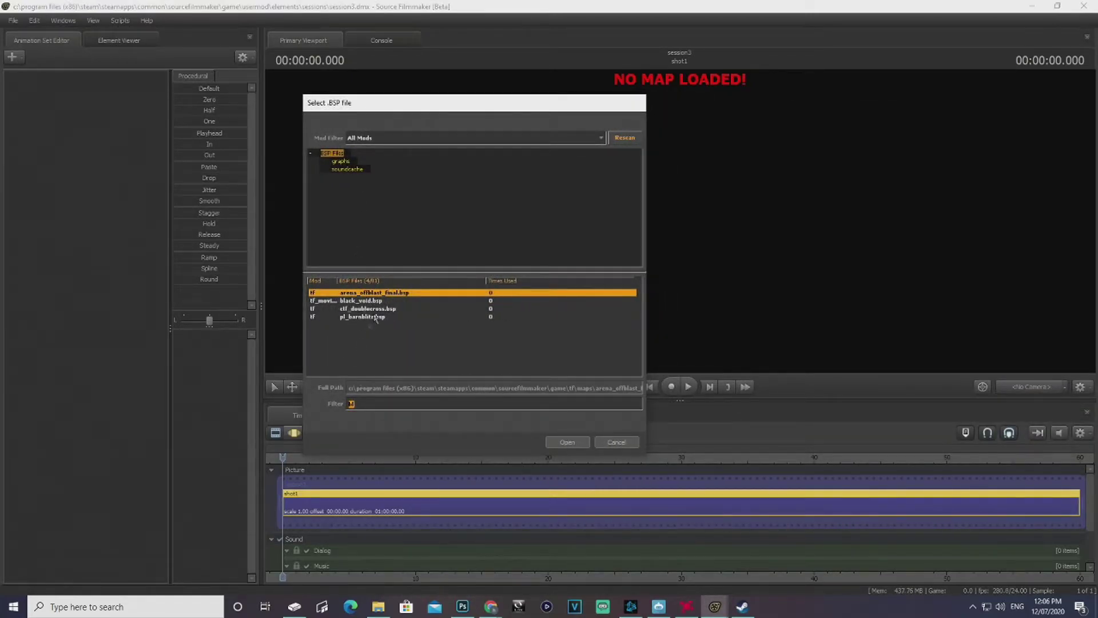
pyautogui.write('l')
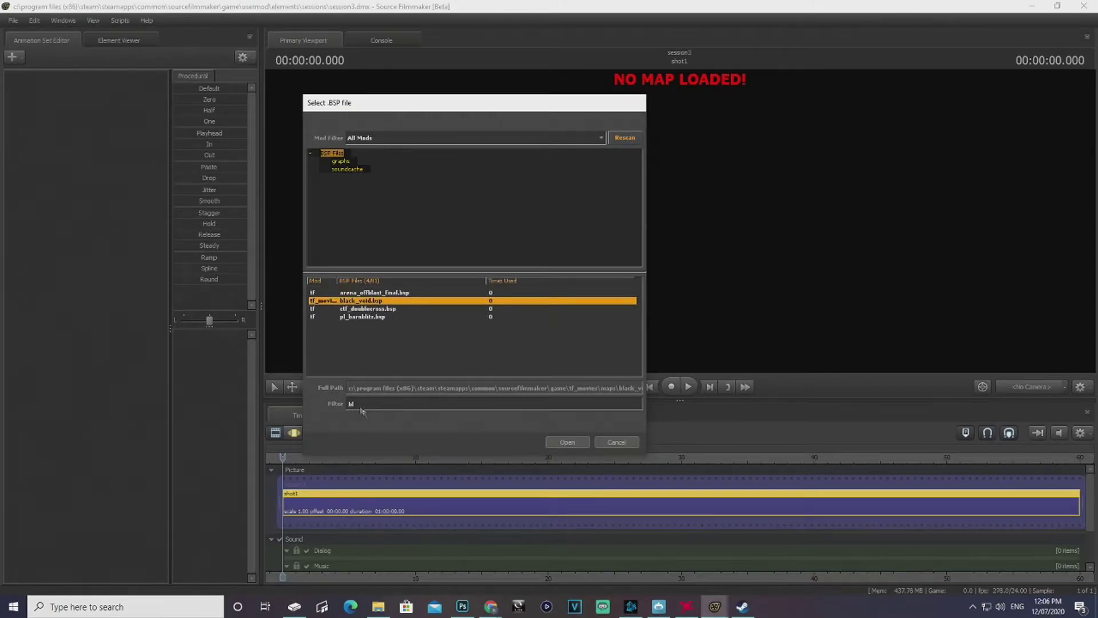
pyautogui.click(574, 444)
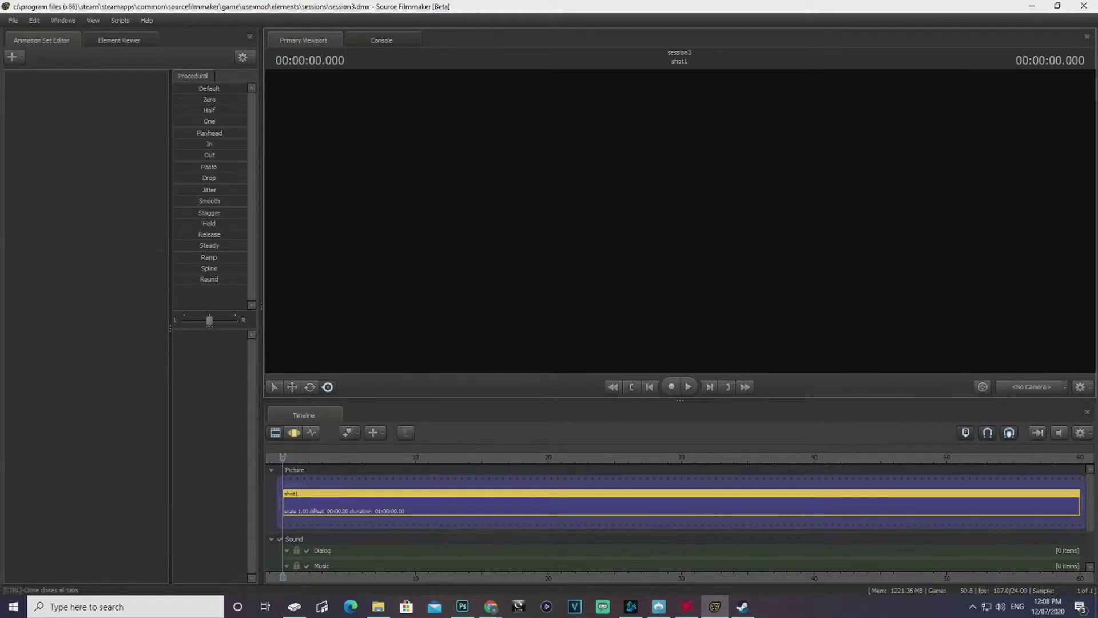
# Create an animation set for a new model, filtering the models by "green" and choosing the green plane from tools
pyautogui.click(13, 57)
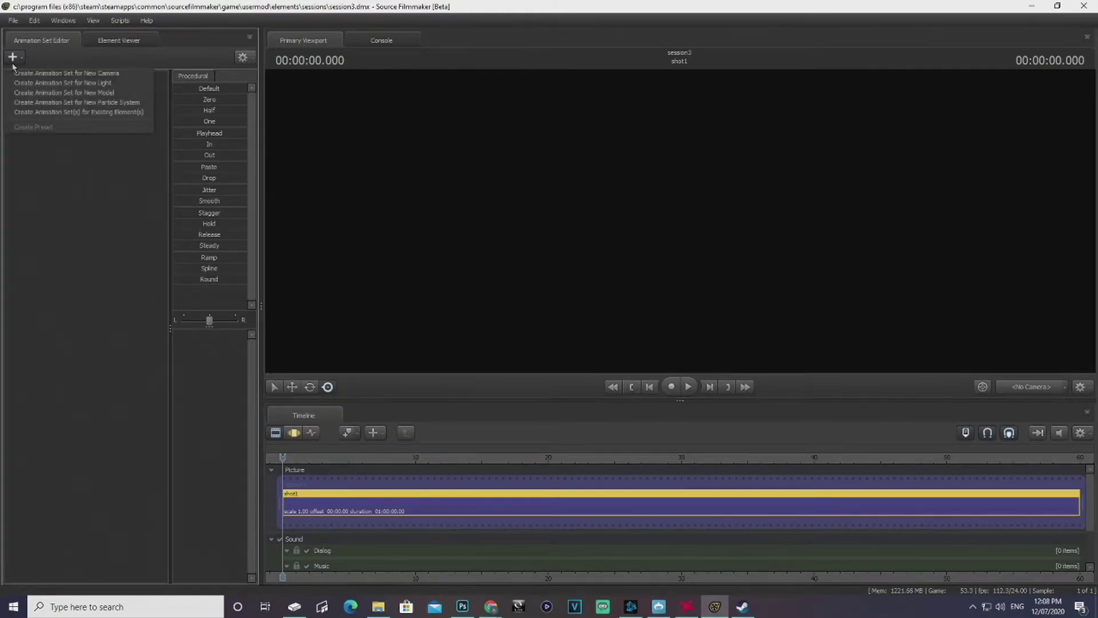
pyautogui.click(59, 92)
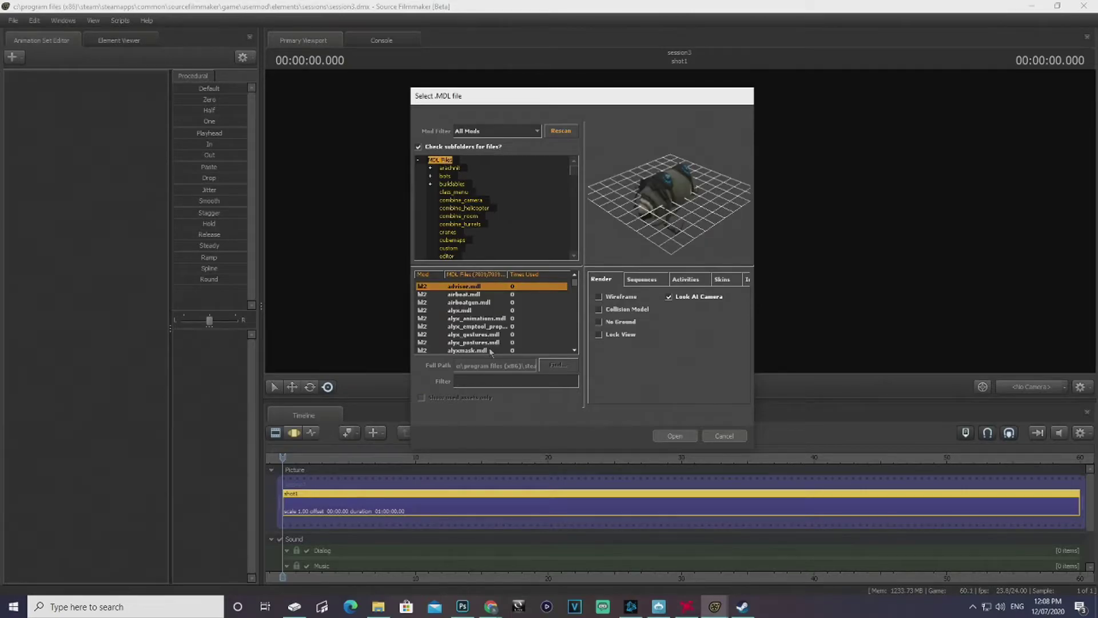
pyautogui.click(490, 382)
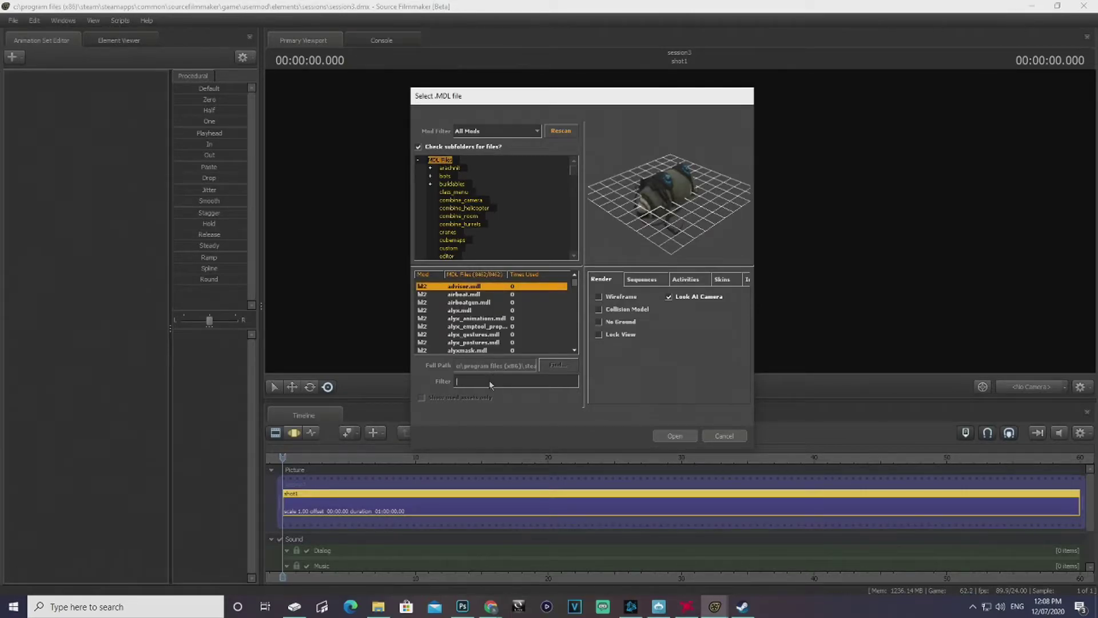
pyautogui.write('green')
pyautogui.click(490, 310)
pyautogui.click(495, 318)
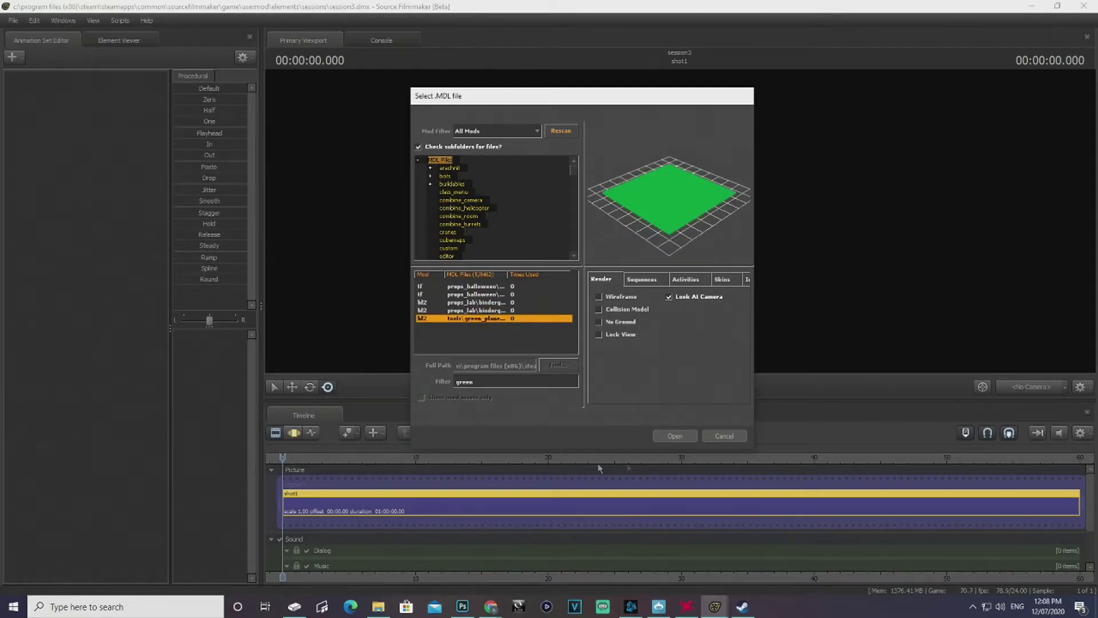
pyautogui.click(676, 437)
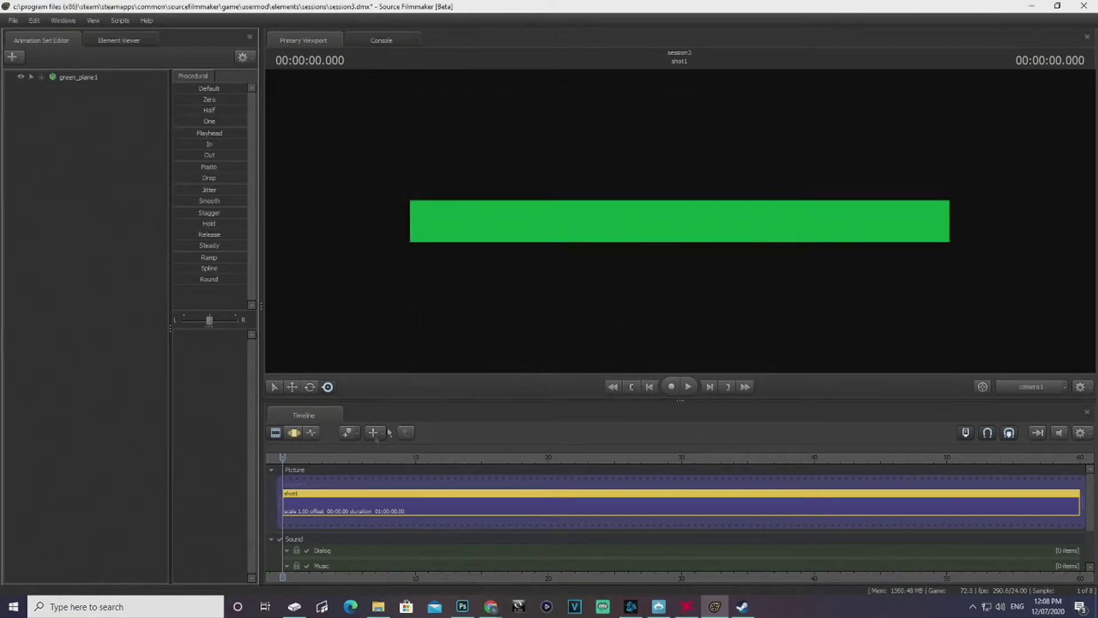
# Rotate the green plane upright in the Motion Editor so that it faces the camera as a backdrop
pyautogui.click(294, 433)
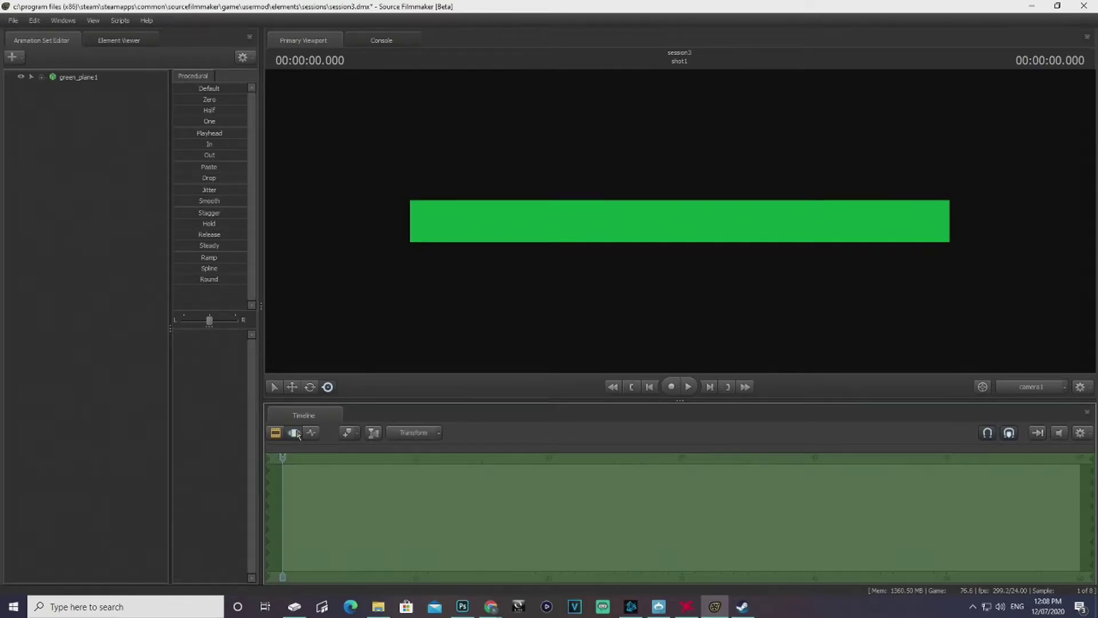
pyautogui.click(309, 387)
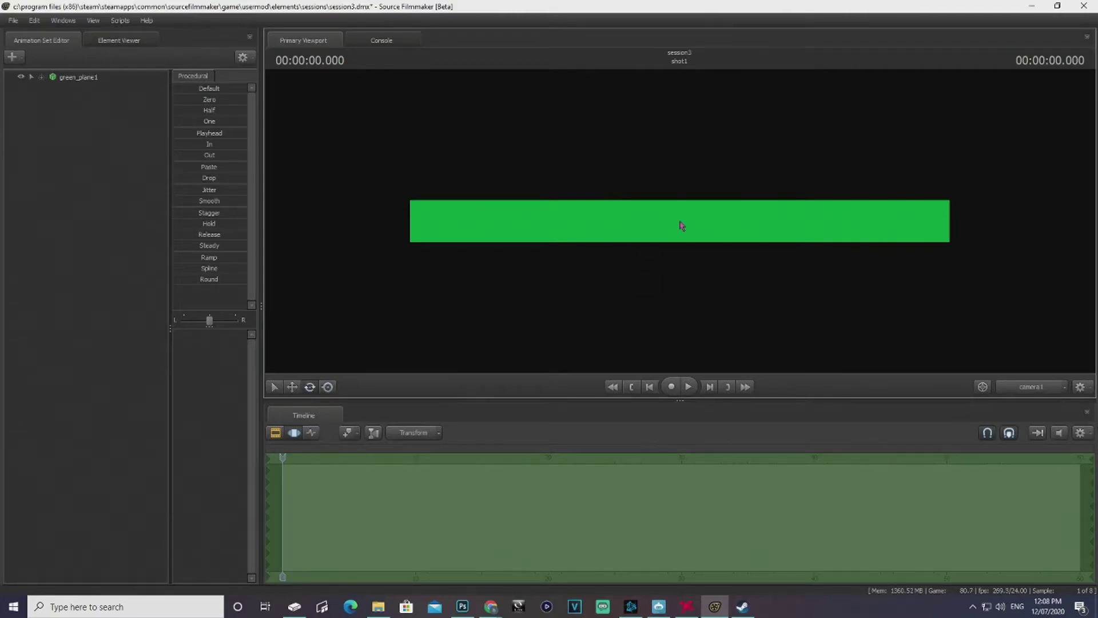
pyautogui.click(63, 79)
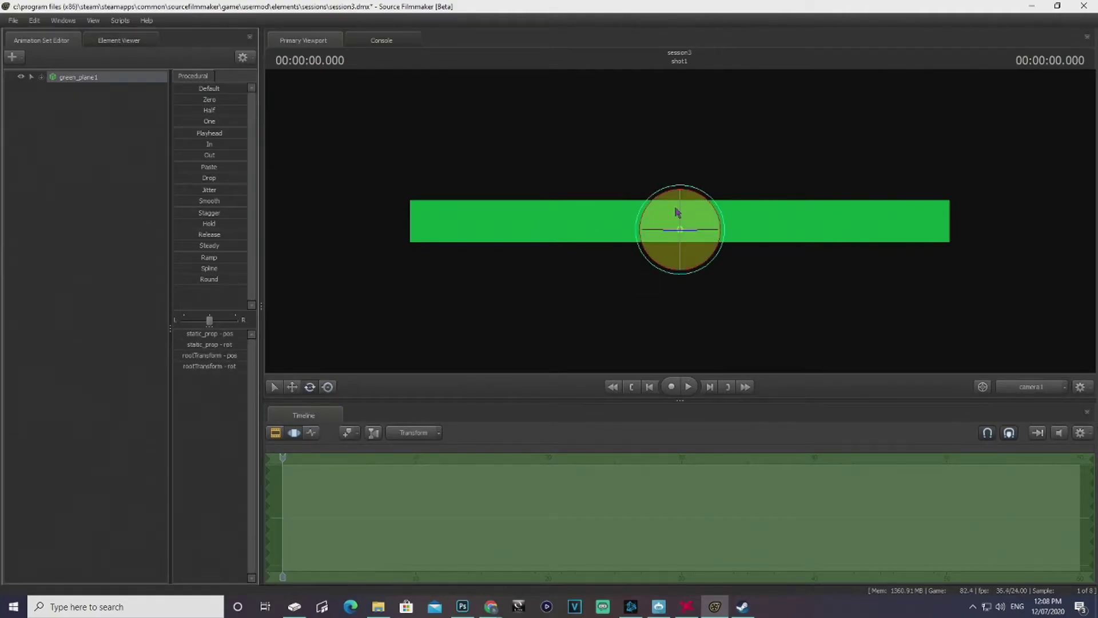
pyautogui.moveTo(682, 212); pyautogui.dragTo(789, 270)
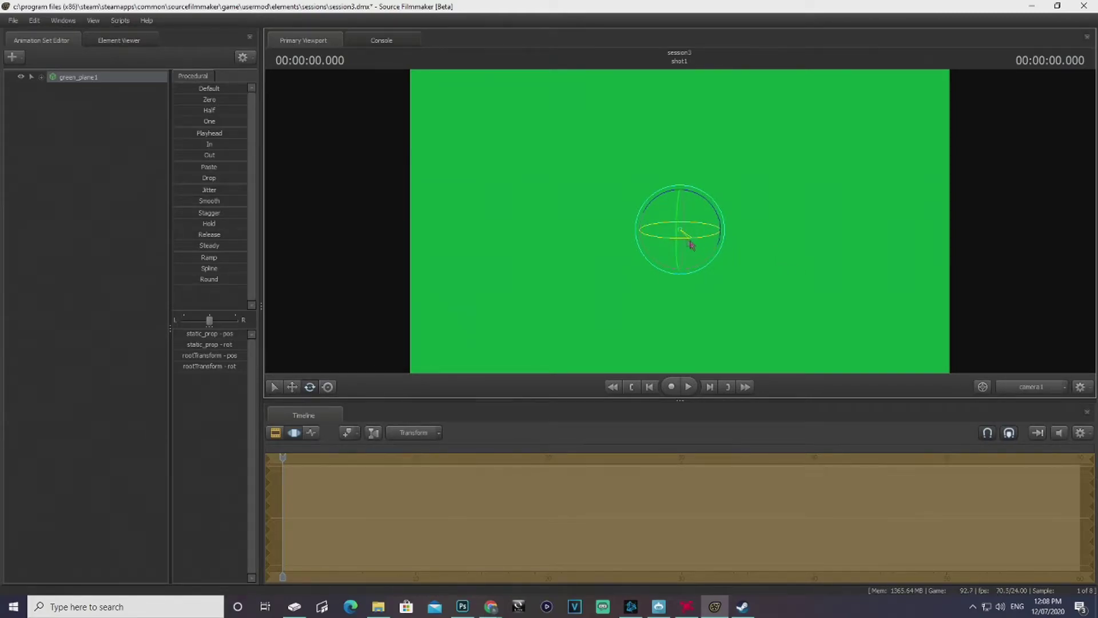
# Try turning the green plane further about its vertical axis, and undo that rotation
pyautogui.moveTo(685, 240)
pyautogui.mouseDown()
pyautogui.moveTo(698, 245)
pyautogui.moveTo(688, 244)
pyautogui.moveTo(692, 231)
pyautogui.mouseUp()
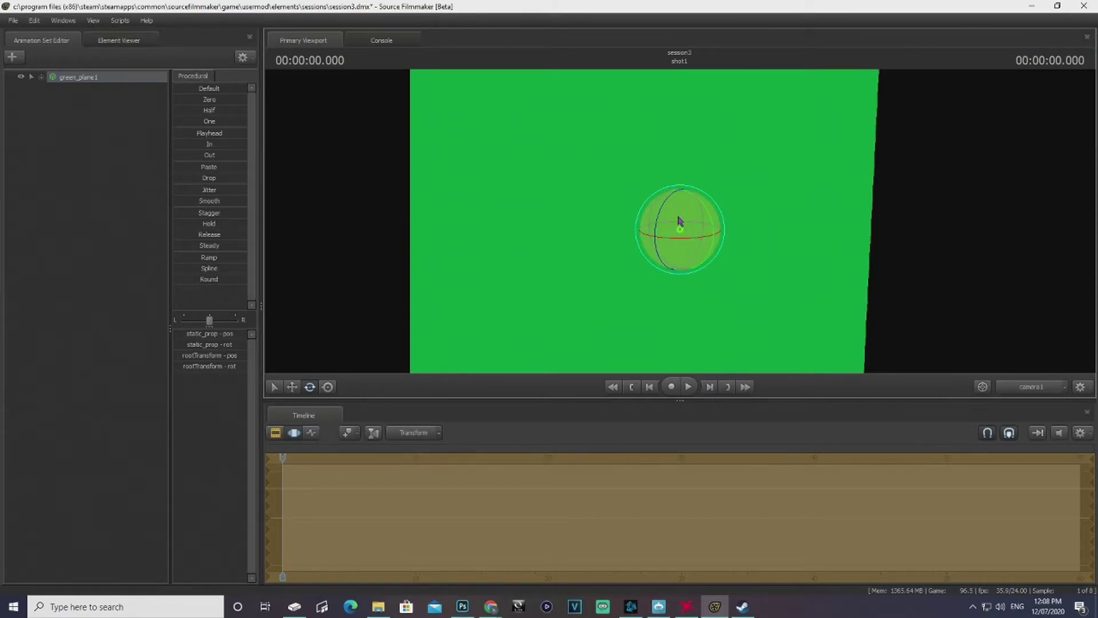
pyautogui.hotkey('ctrl', 'z')
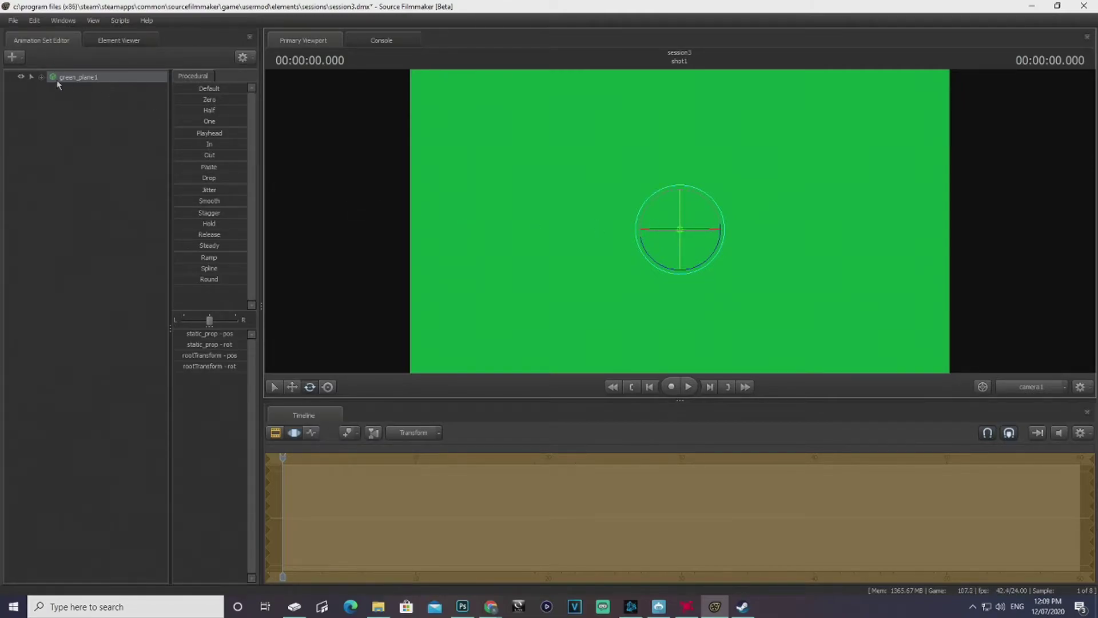
# Start an animation set for a new model and open the folder arachnit > callofduty > modern_warfare_reboot > characters > allegiance > chimera
pyautogui.click(21, 58)
pyautogui.click(42, 92)
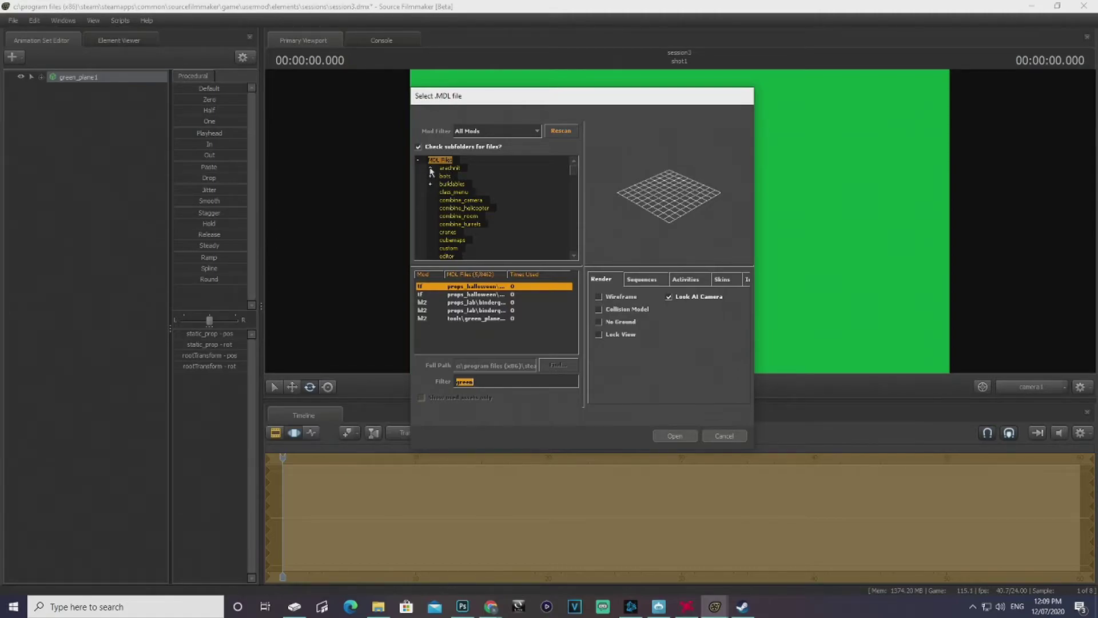
pyautogui.click(431, 169)
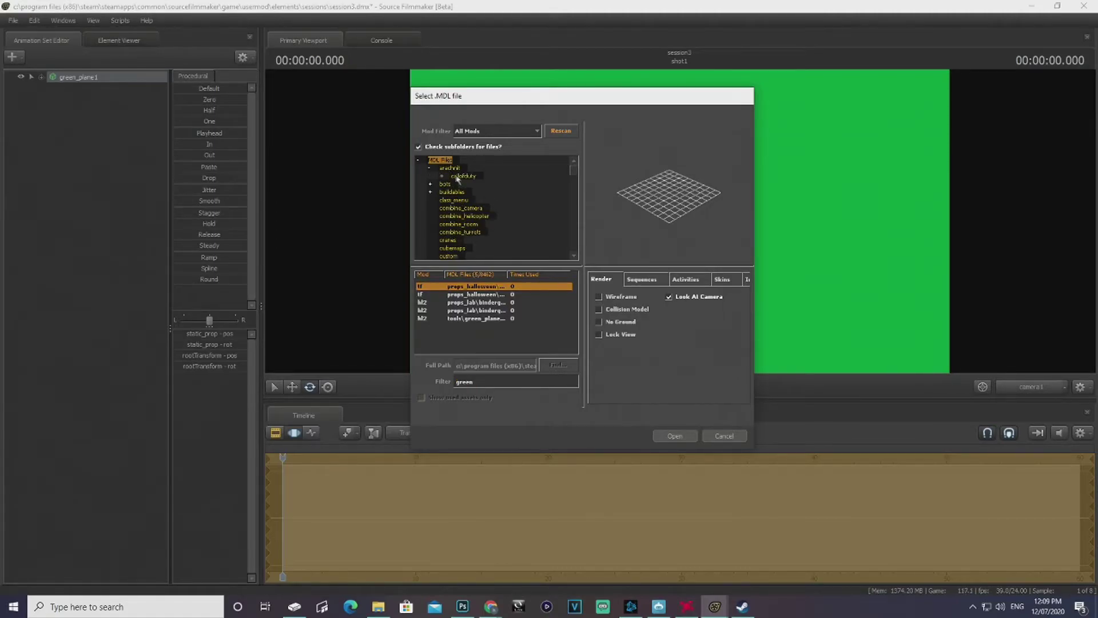
pyautogui.click(455, 177)
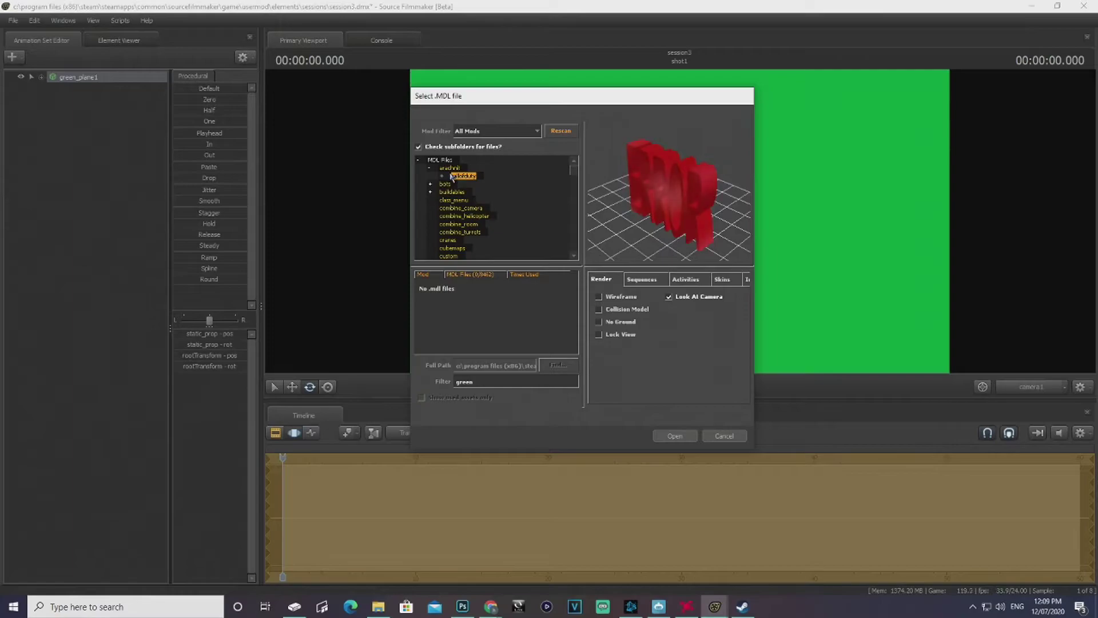
pyautogui.click(442, 177)
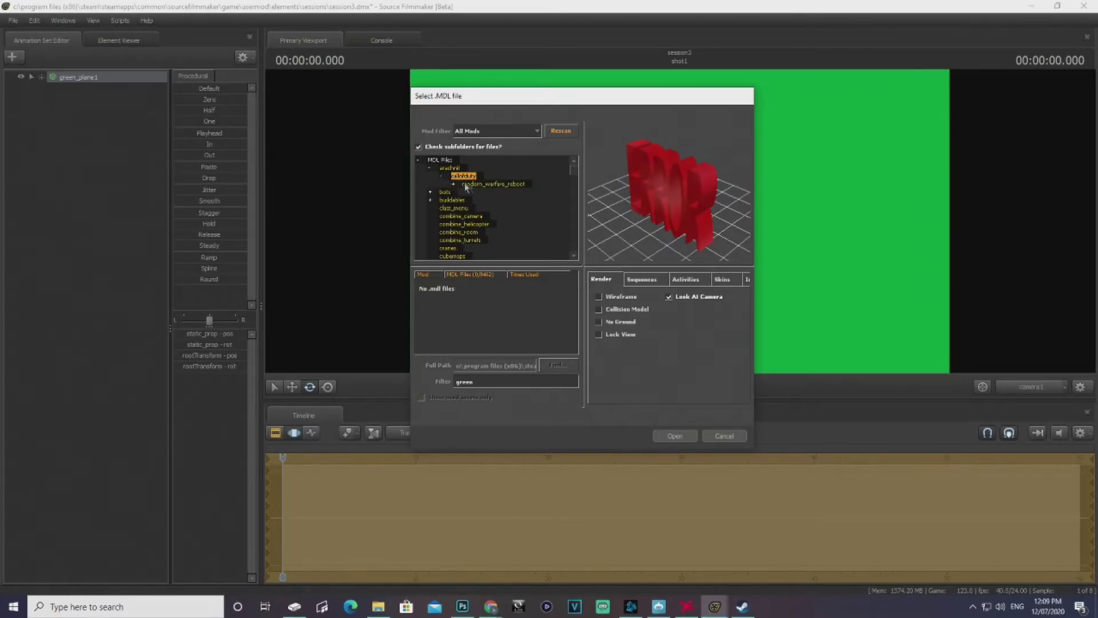
pyautogui.click(454, 185)
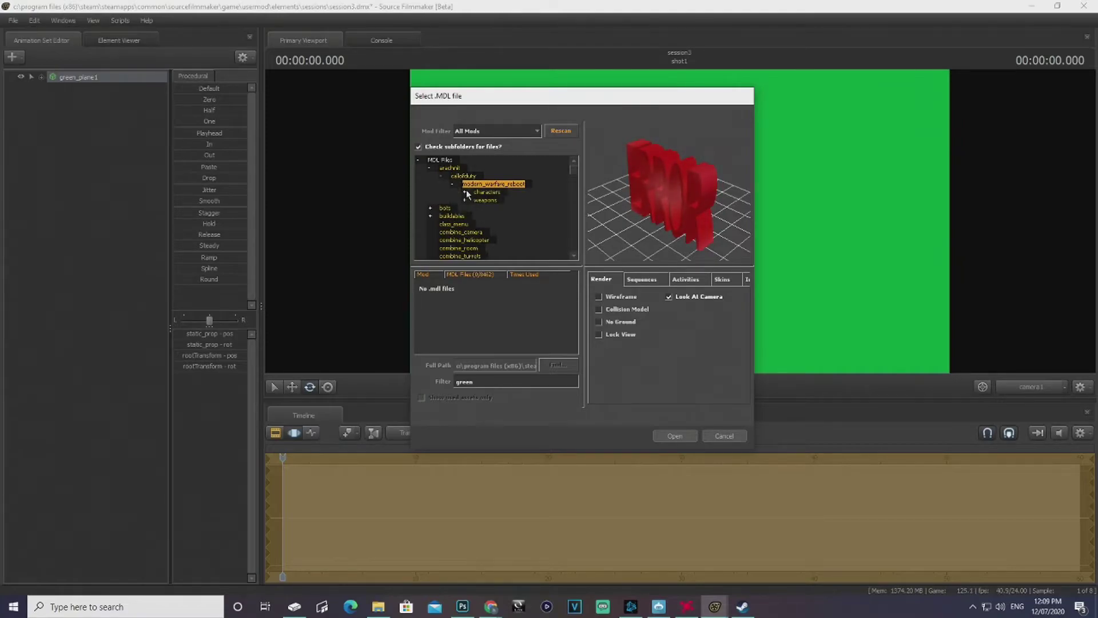
pyautogui.click(464, 191)
pyautogui.click(497, 200)
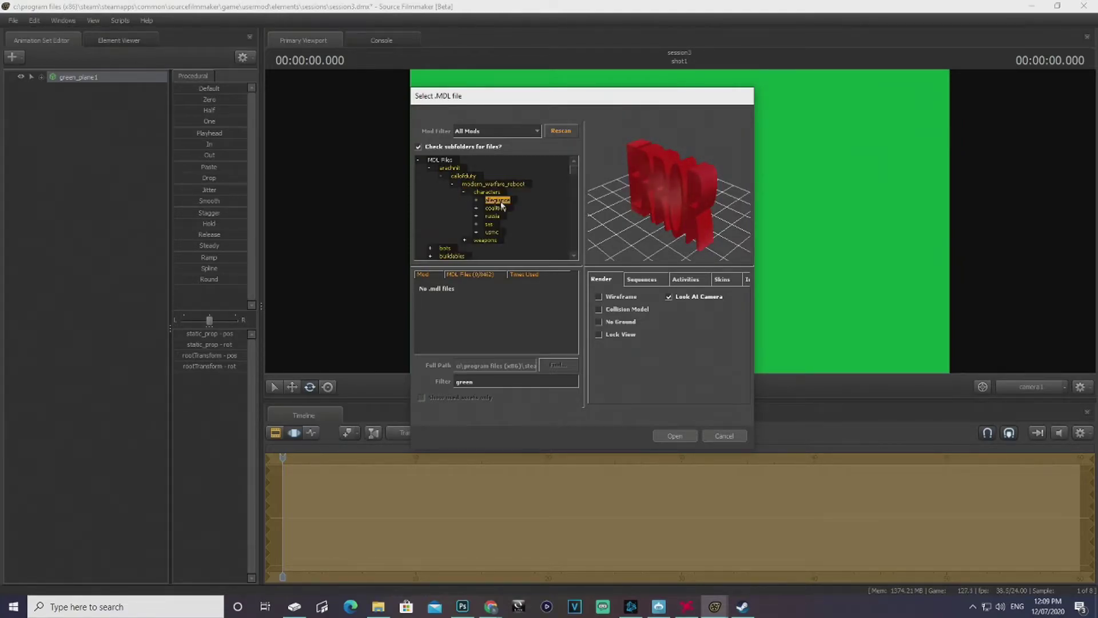
pyautogui.click(483, 193)
pyautogui.click(477, 200)
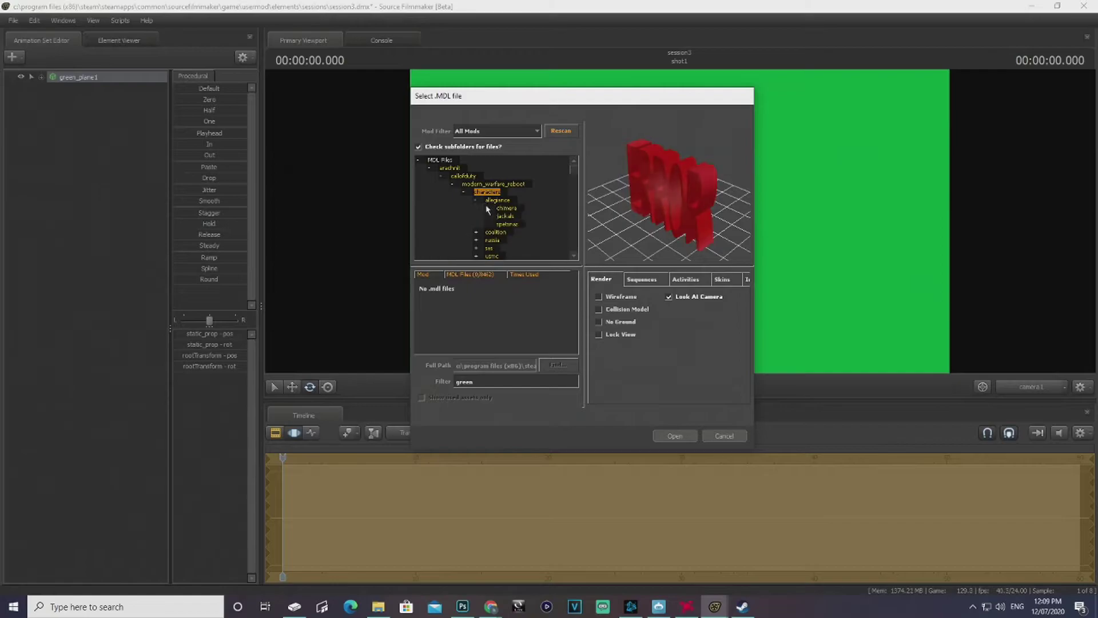
pyautogui.click(505, 208)
# Clear the "green" filter and list all models in the callofduty folder
pyautogui.click(488, 382)
pyautogui.press('BackSpace')
pyautogui.press('BackSpace')
pyautogui.press('BackSpace')
pyautogui.press('BackSpace')
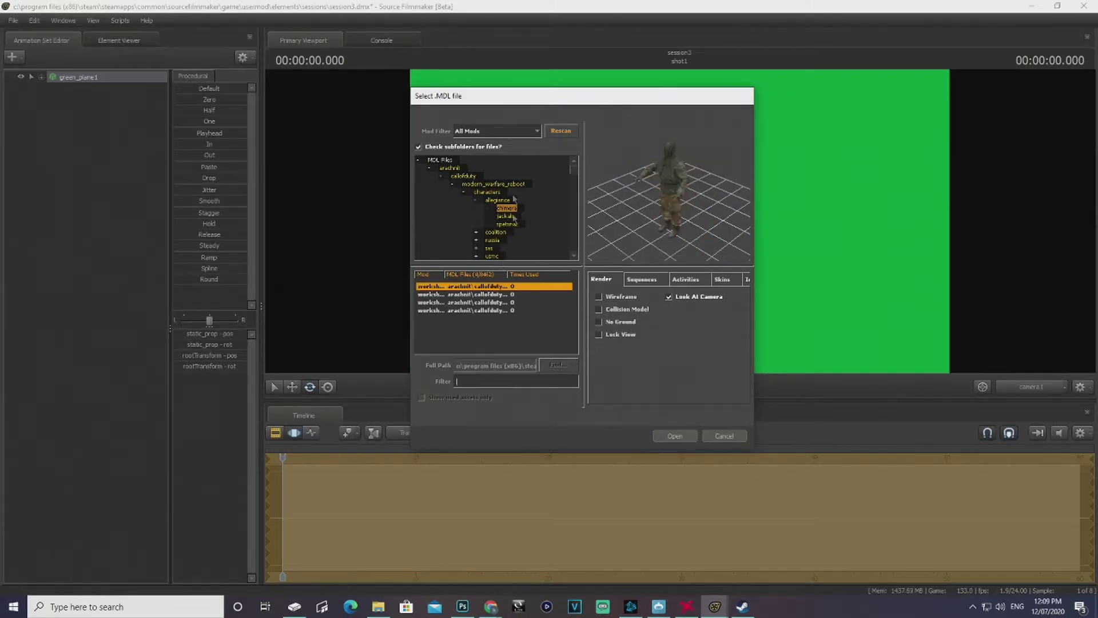
pyautogui.click(464, 176)
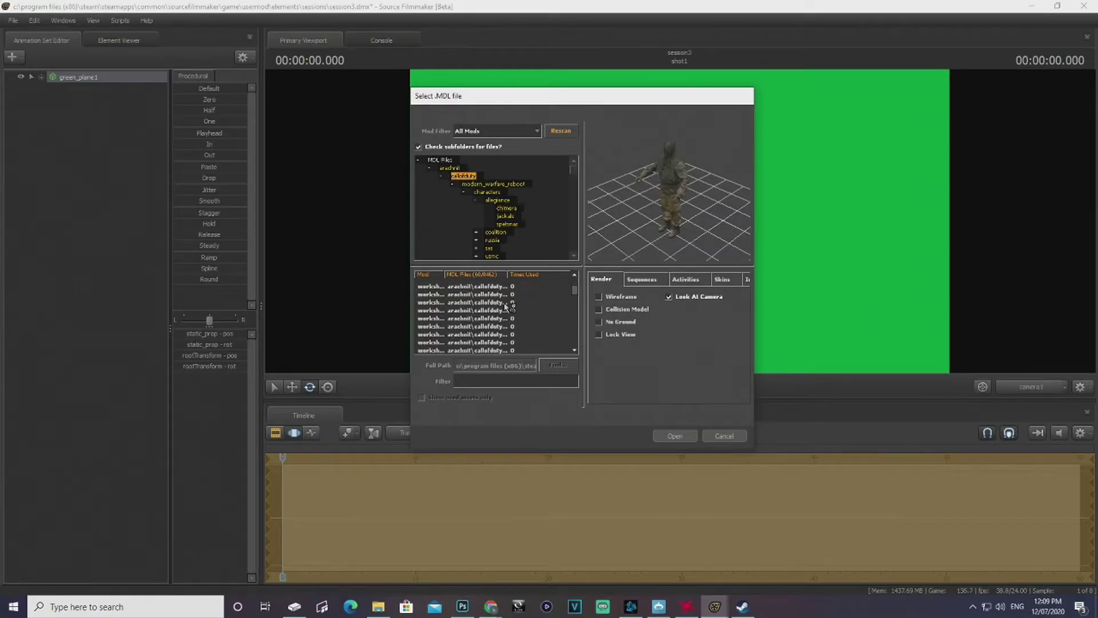
# Preview the callofduty character models one after another and load the sas_mp_ghost_udt model into the scene
pyautogui.click(505, 303)
pyautogui.press('Down')
pyautogui.press('Down')
pyautogui.press('Down')
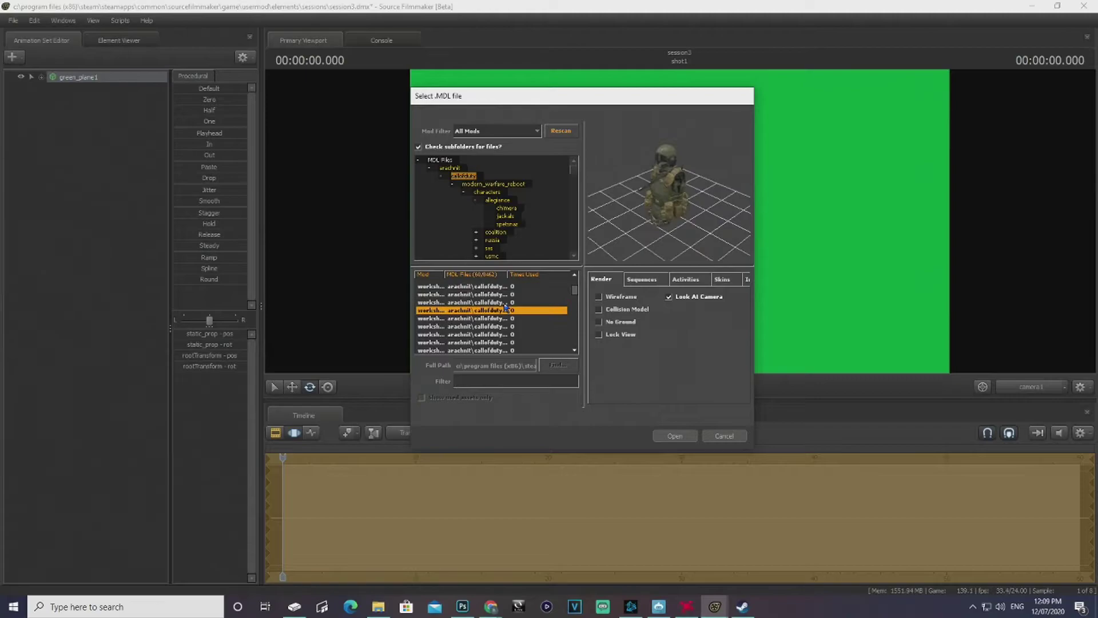
pyautogui.press('Down')
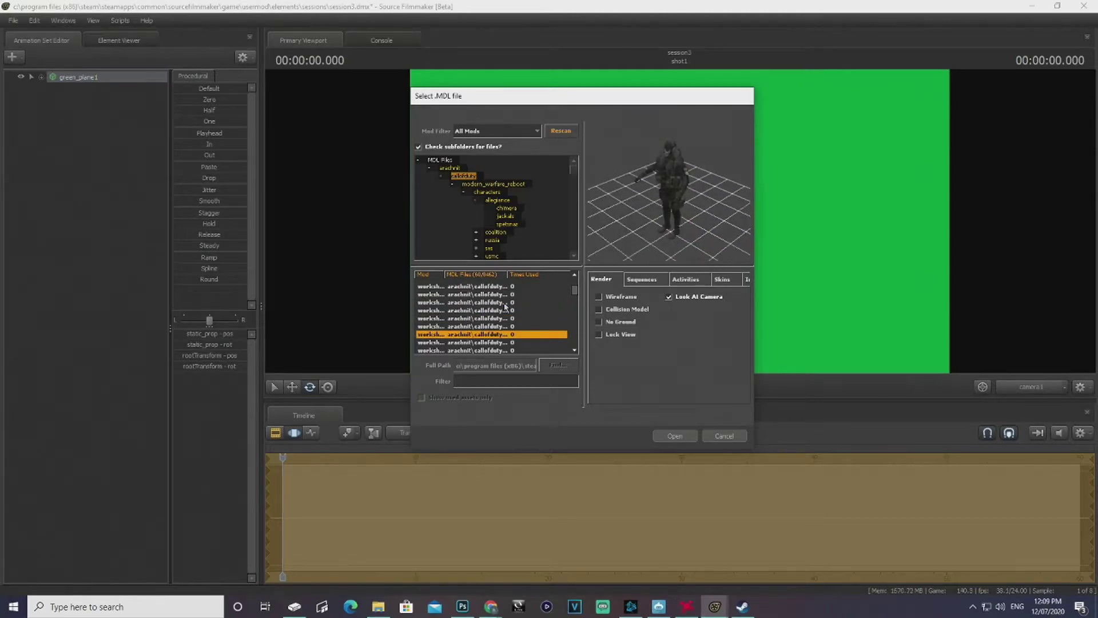
pyautogui.press('Down')
pyautogui.press('Down')
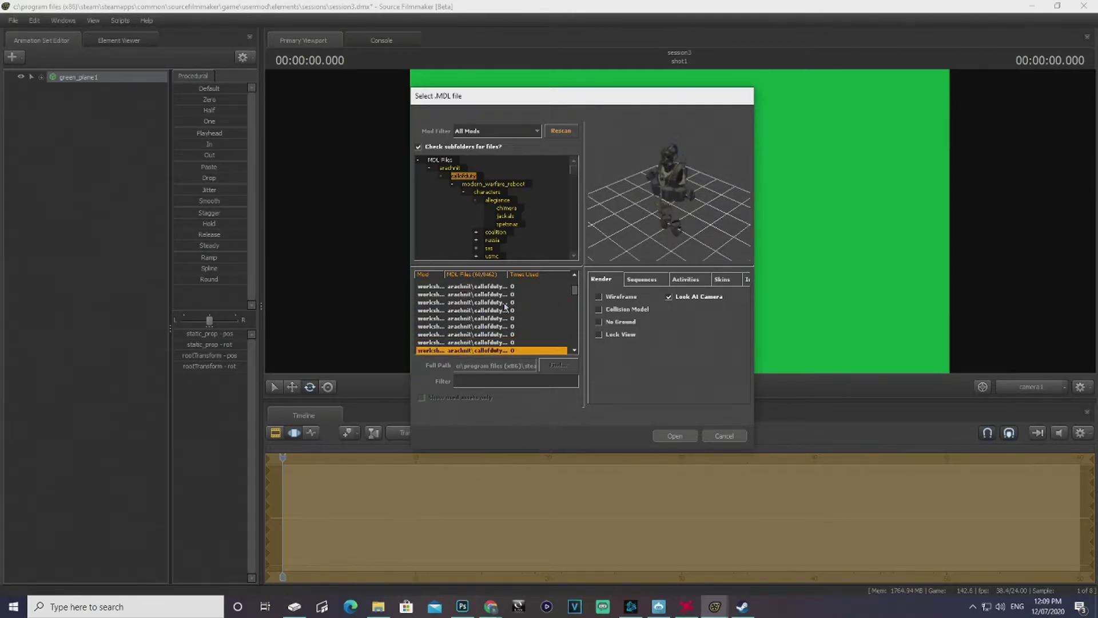
pyautogui.press('Down')
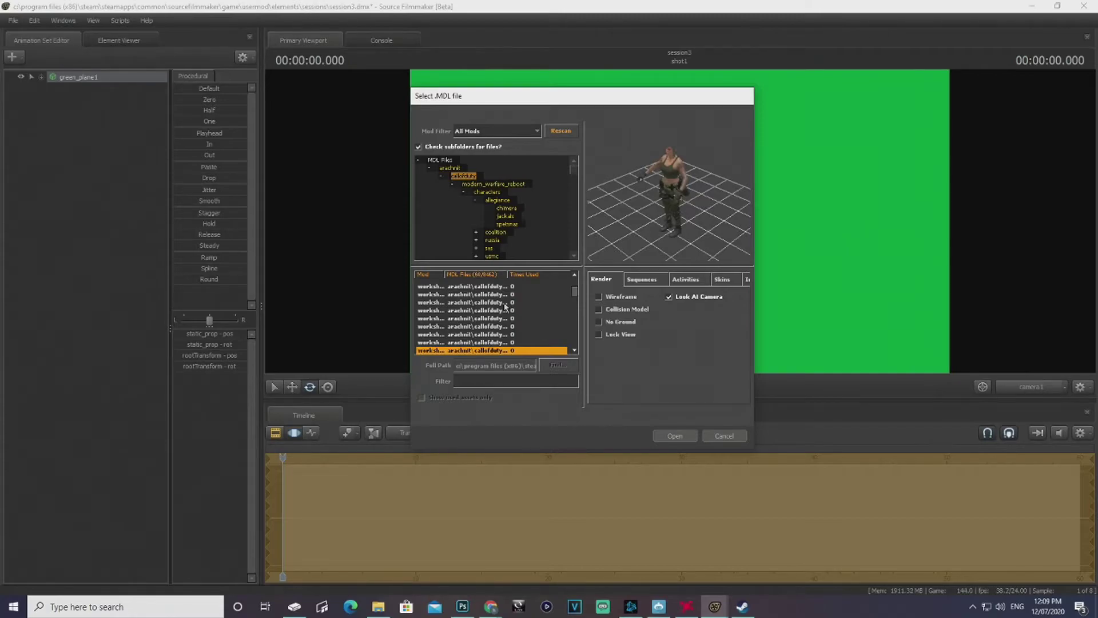
pyautogui.press('Down')
pyautogui.press('Down')
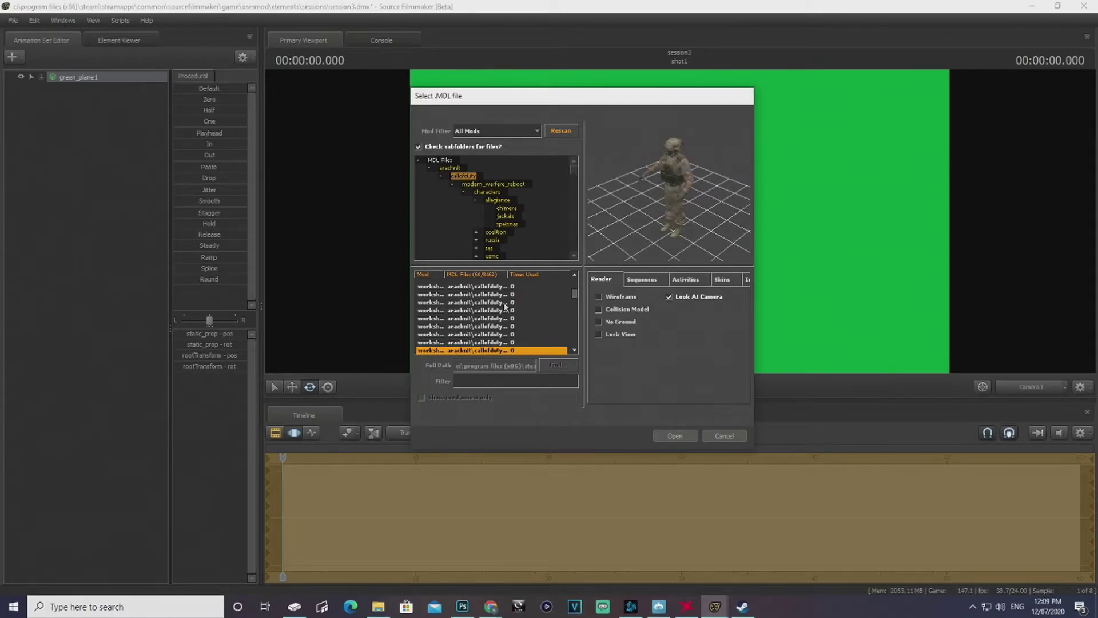
pyautogui.press('Up')
pyautogui.click(506, 303)
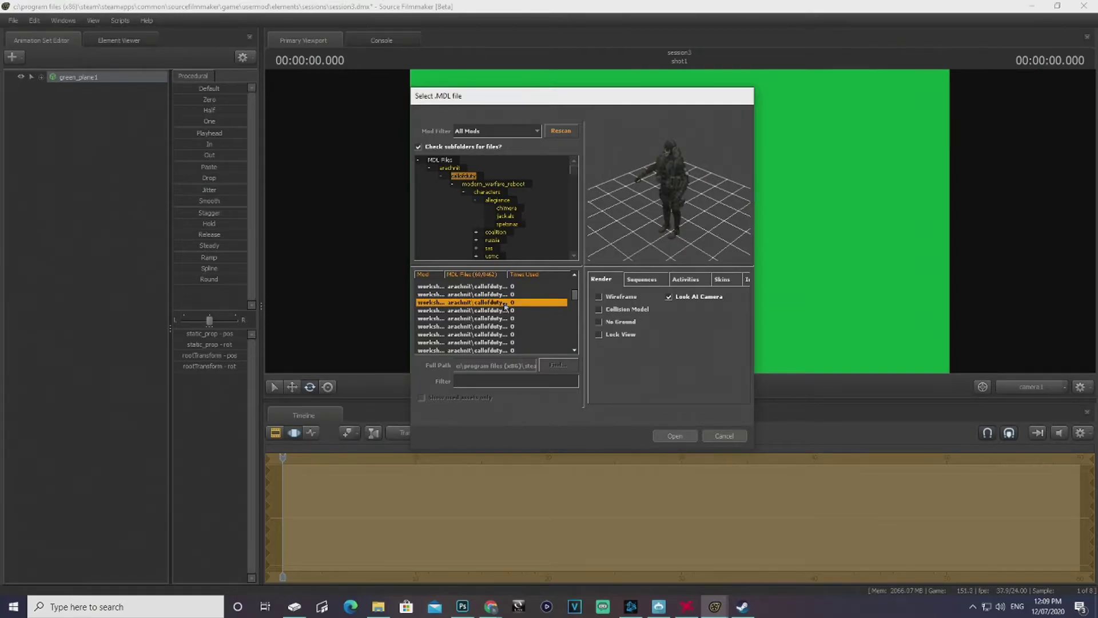
pyautogui.click(668, 434)
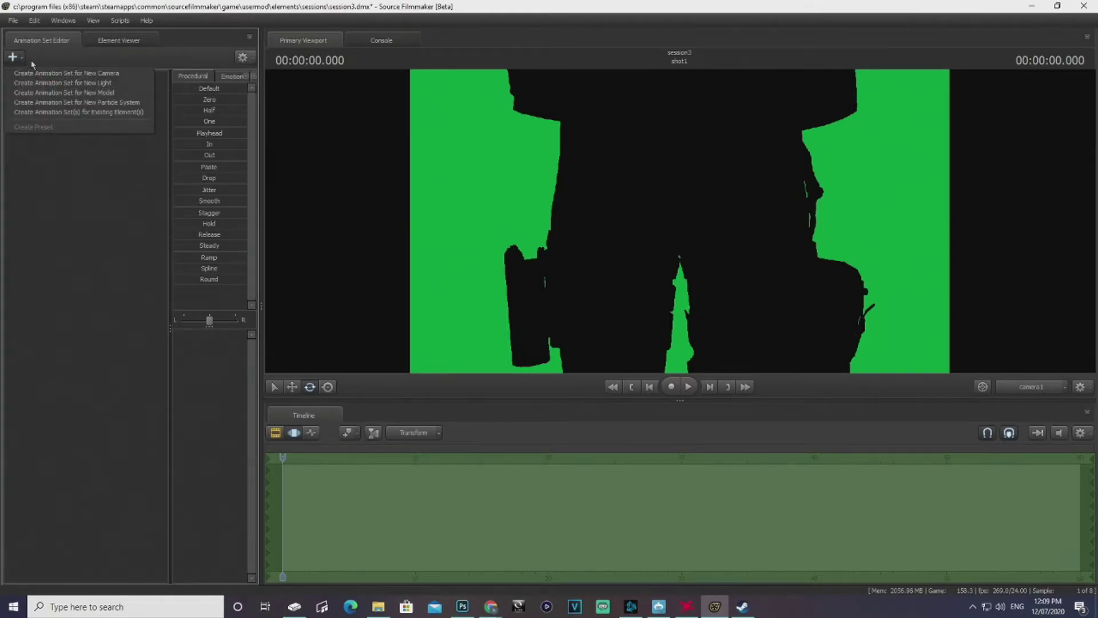
# Add a first light and, looking through it, pull it back to light the whole character from the front
pyautogui.click(76, 83)
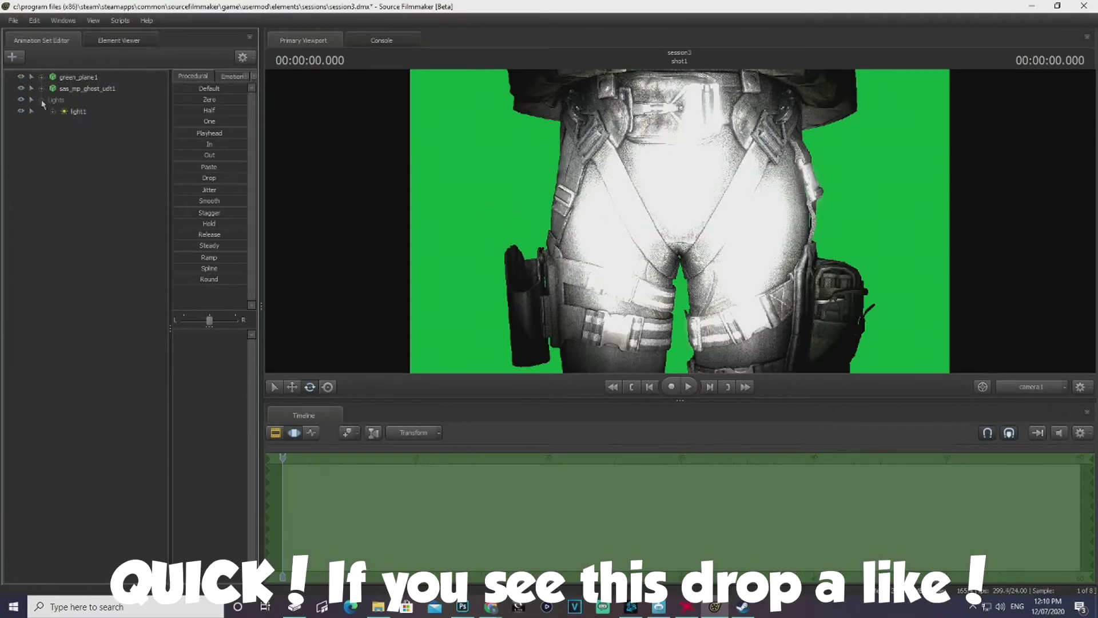
pyautogui.click(76, 112)
pyautogui.moveTo(77, 112); pyautogui.dragTo(608, 186)
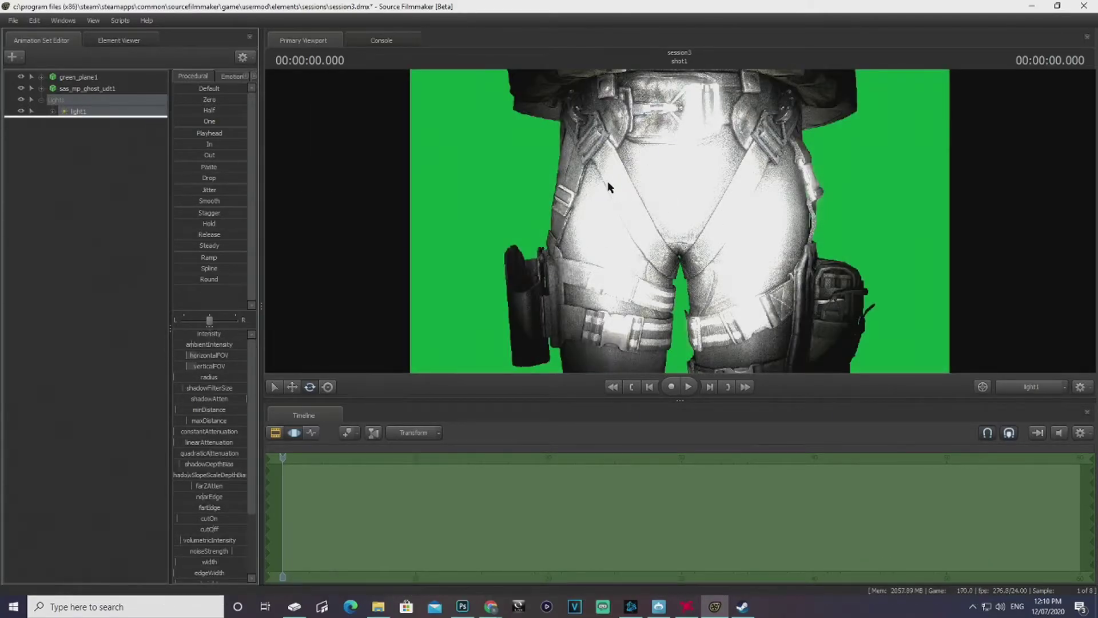
pyautogui.click(650, 182)
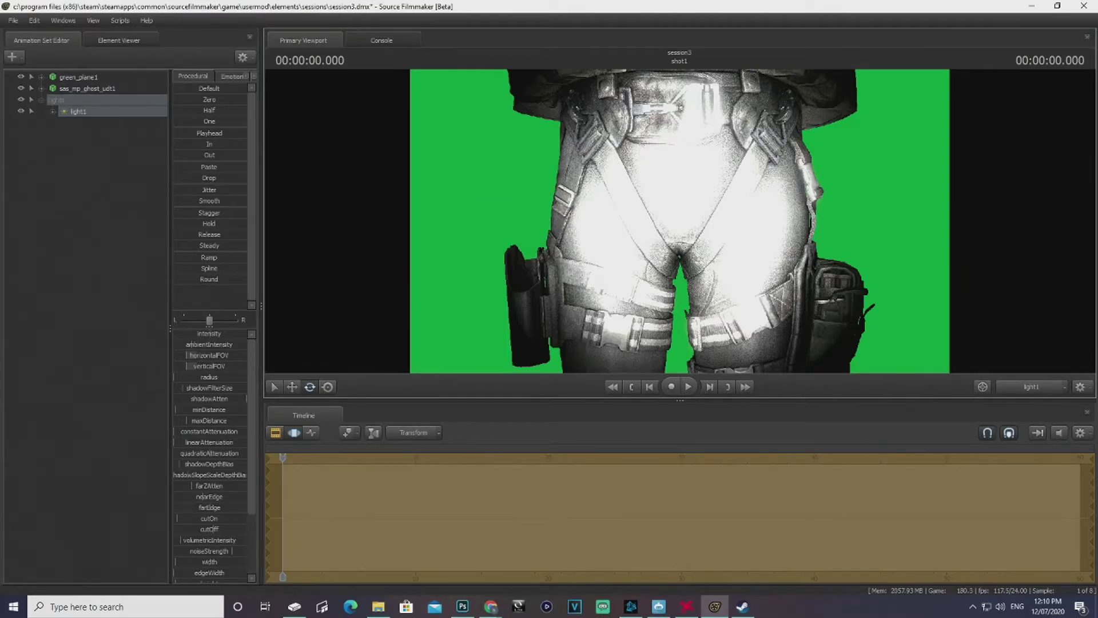
pyautogui.press('s')
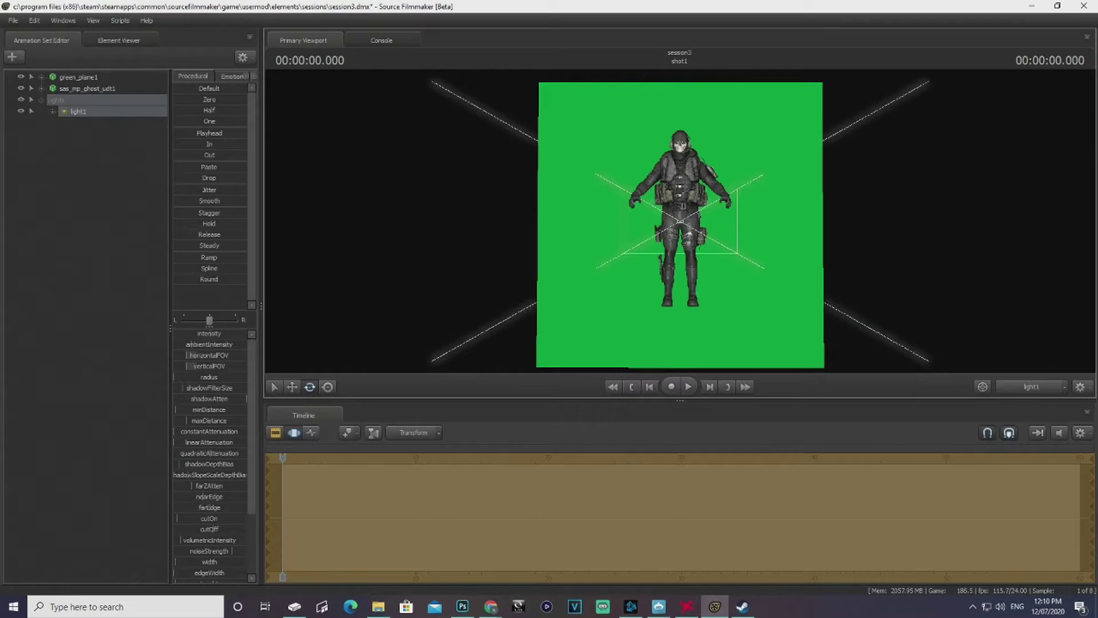
# Add a second light and, looking through it, move it around to light the character from the side
pyautogui.click(12, 57)
pyautogui.click(66, 87)
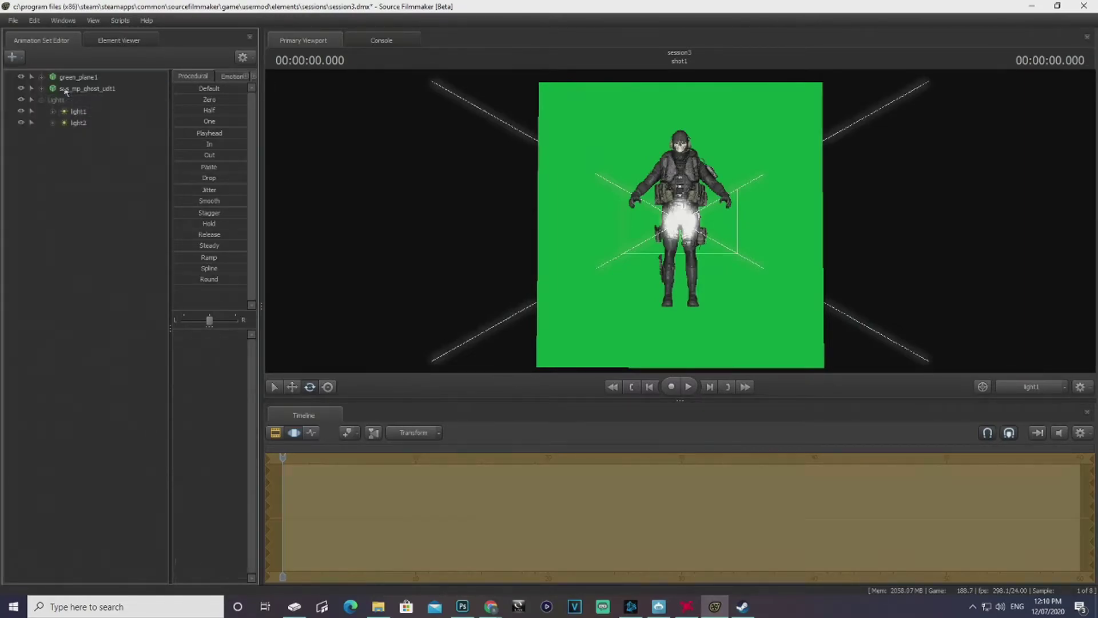
pyautogui.click(78, 122)
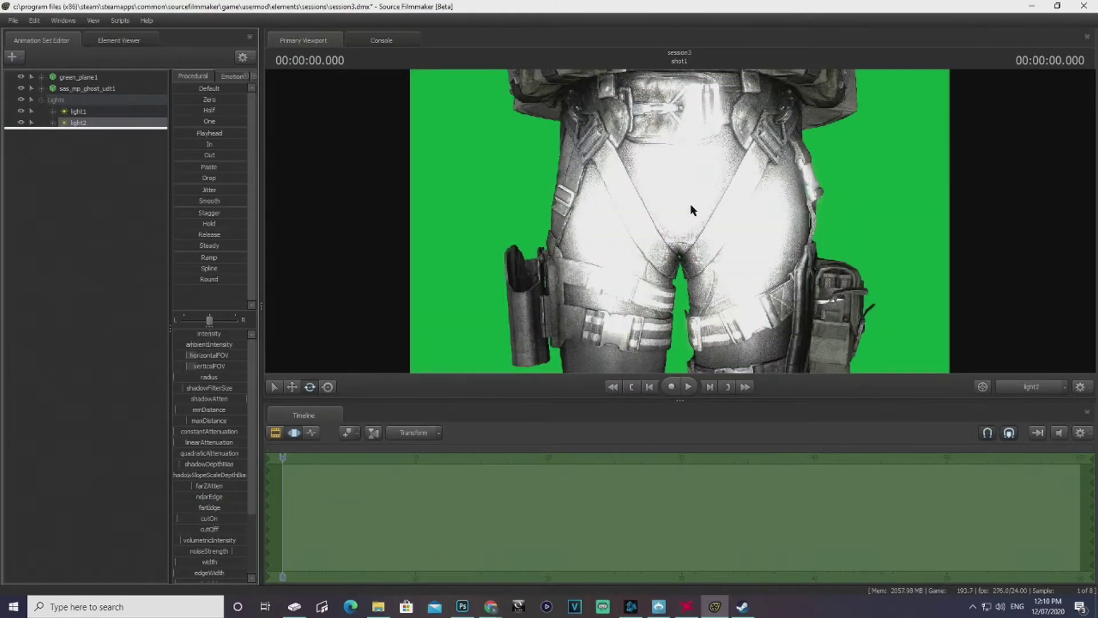
pyautogui.moveTo(691, 203)
pyautogui.mouseDown()
pyautogui.moveTo(721, 199)
pyautogui.moveTo(676, 207)
pyautogui.mouseUp()
# Add a third light and, looking through it, place it on the character's opposite side, aimed at the body
pyautogui.click(12, 56)
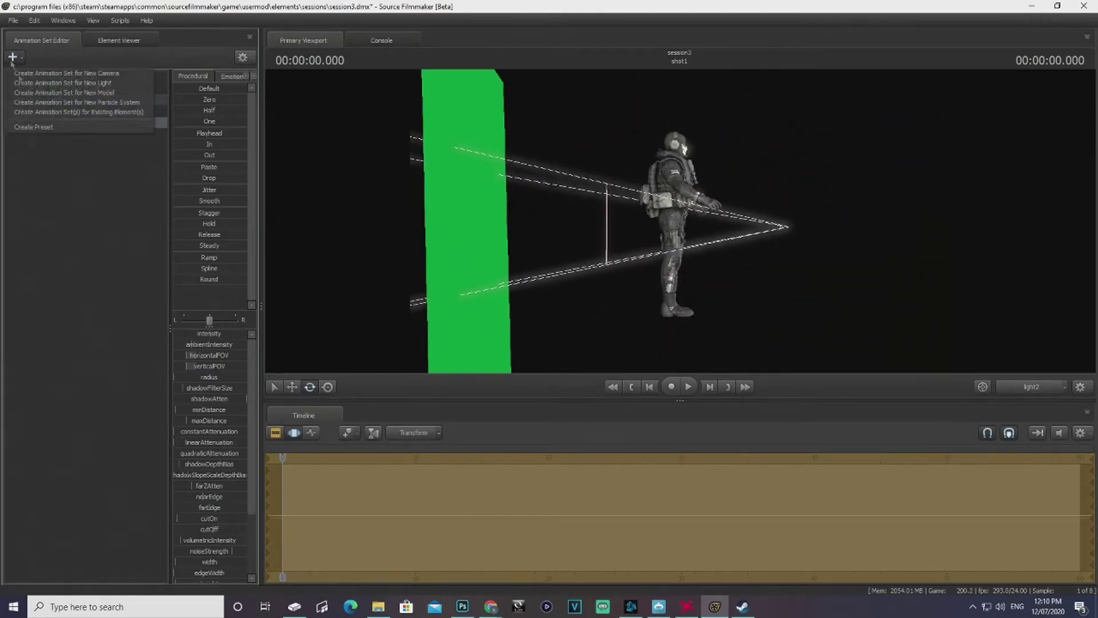
pyautogui.click(29, 84)
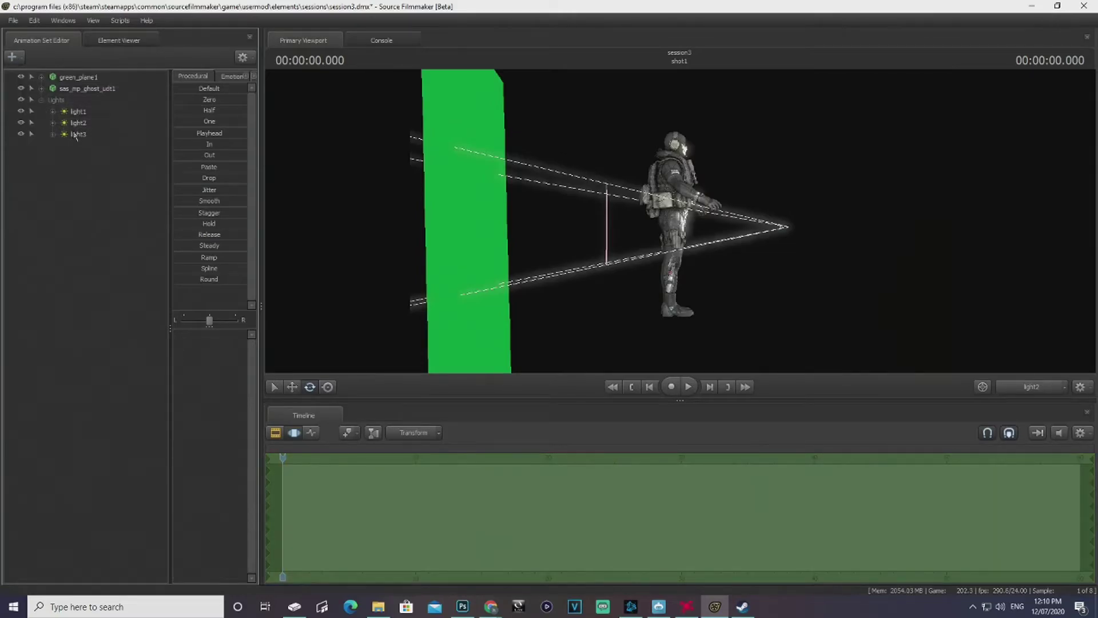
pyautogui.click(76, 135)
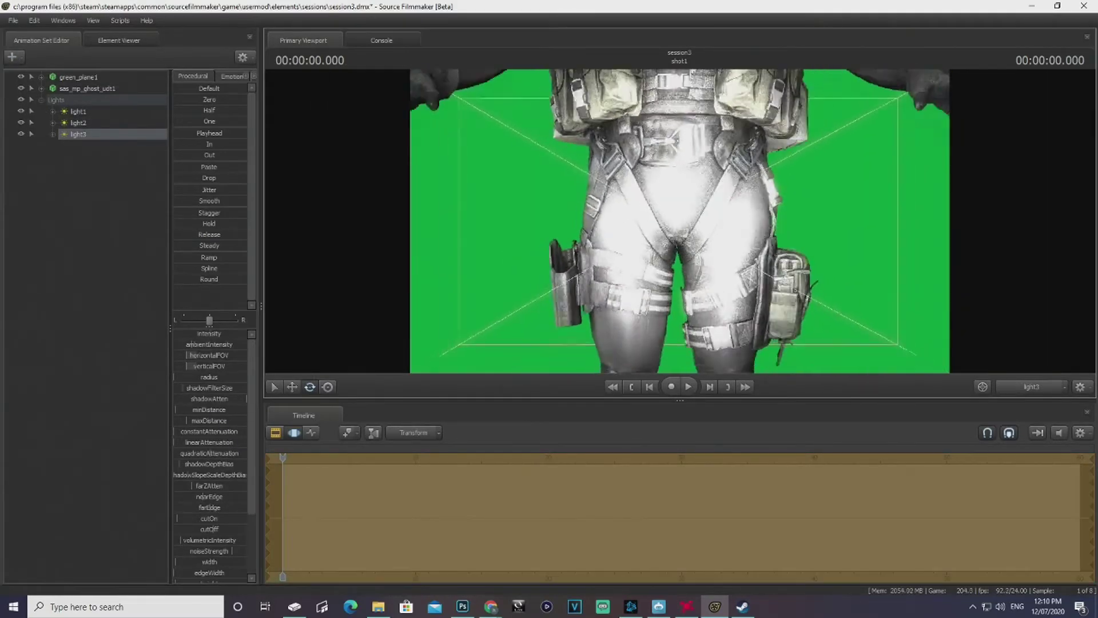
pyautogui.moveTo(679, 221); pyautogui.dragTo(577, 222)
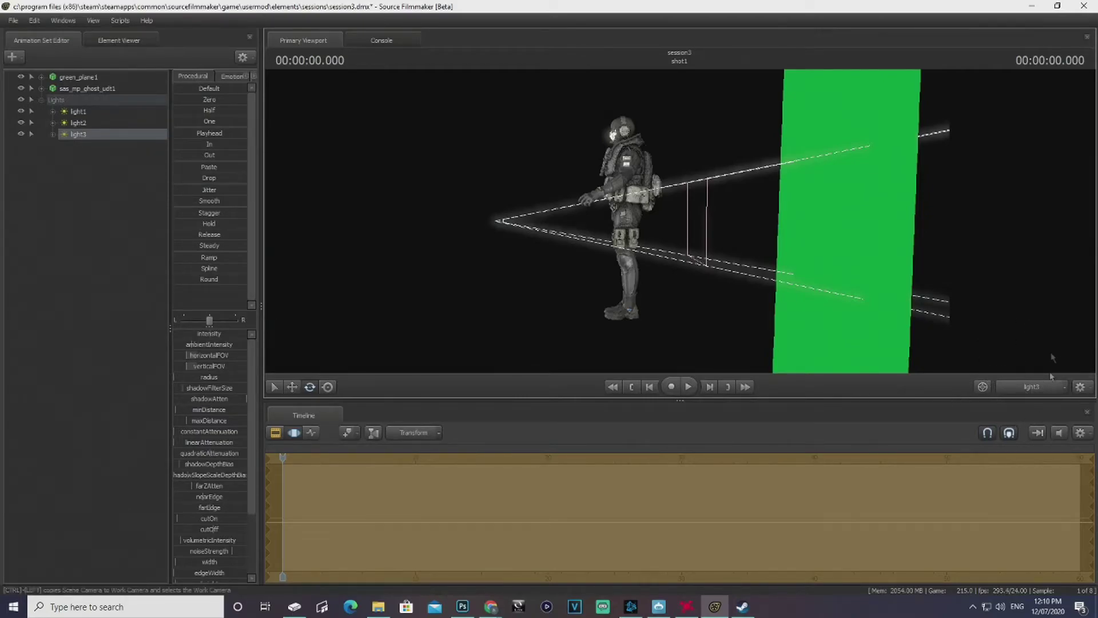
# Switch the viewport back to camera1 and frame the character from head to hips against the green plane
pyautogui.click(1036, 388)
pyautogui.click(1037, 388)
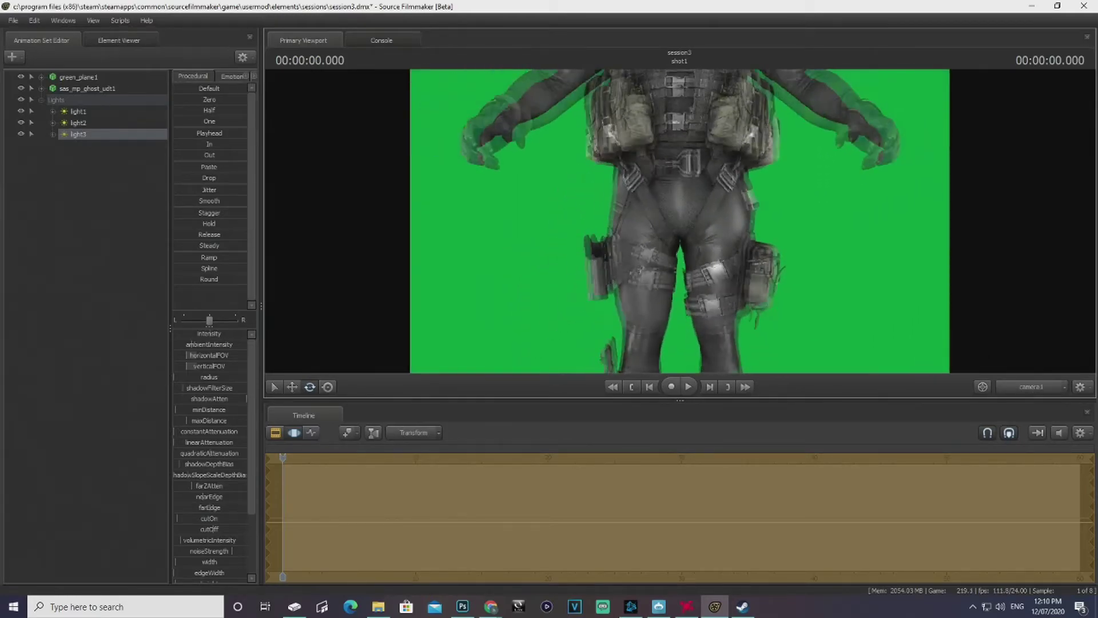
pyautogui.scroll(-5, 570, 187)
pyautogui.scroll(5, 570, 188)
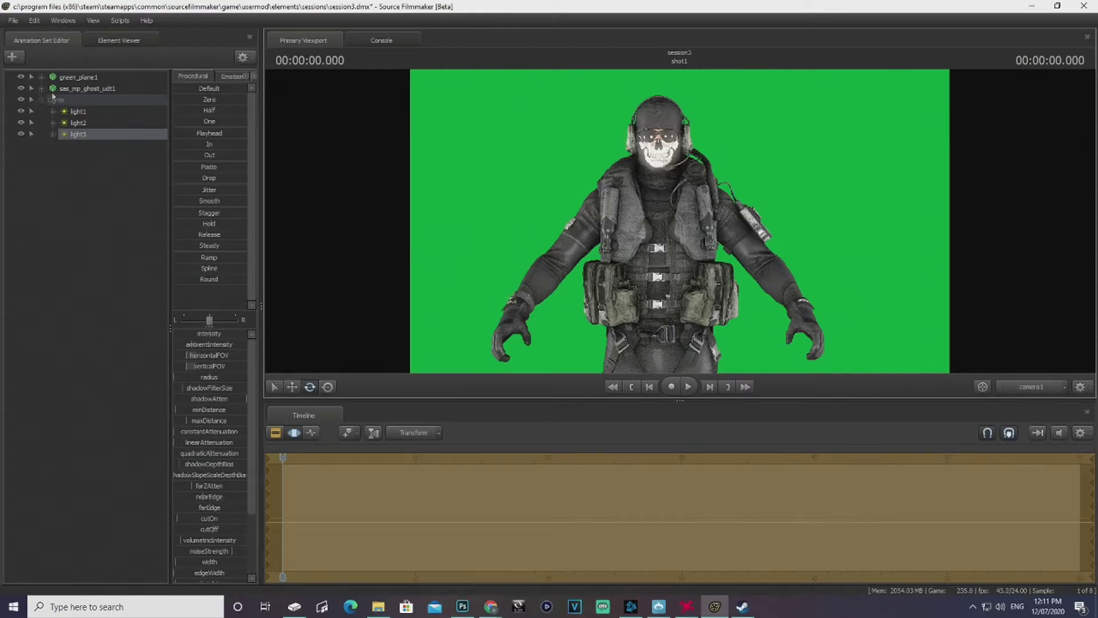
# Expand the Ghost model's Body controls and rotate the ValveBiped.Bip01_Pelvis bone slightly to turn the character's body
pyautogui.click(76, 92)
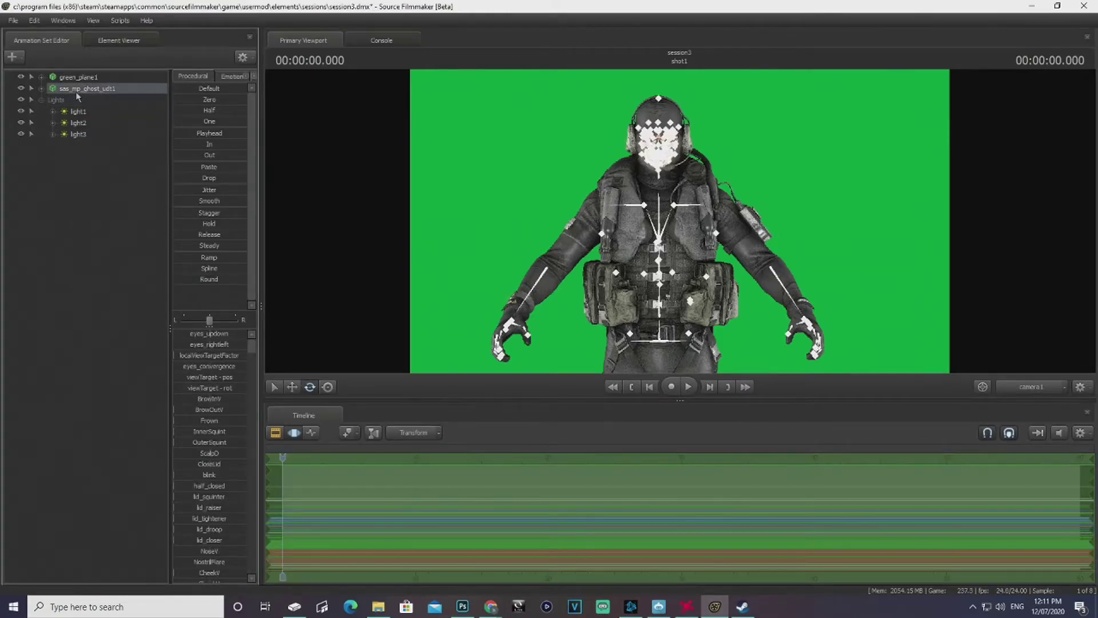
pyautogui.click(41, 89)
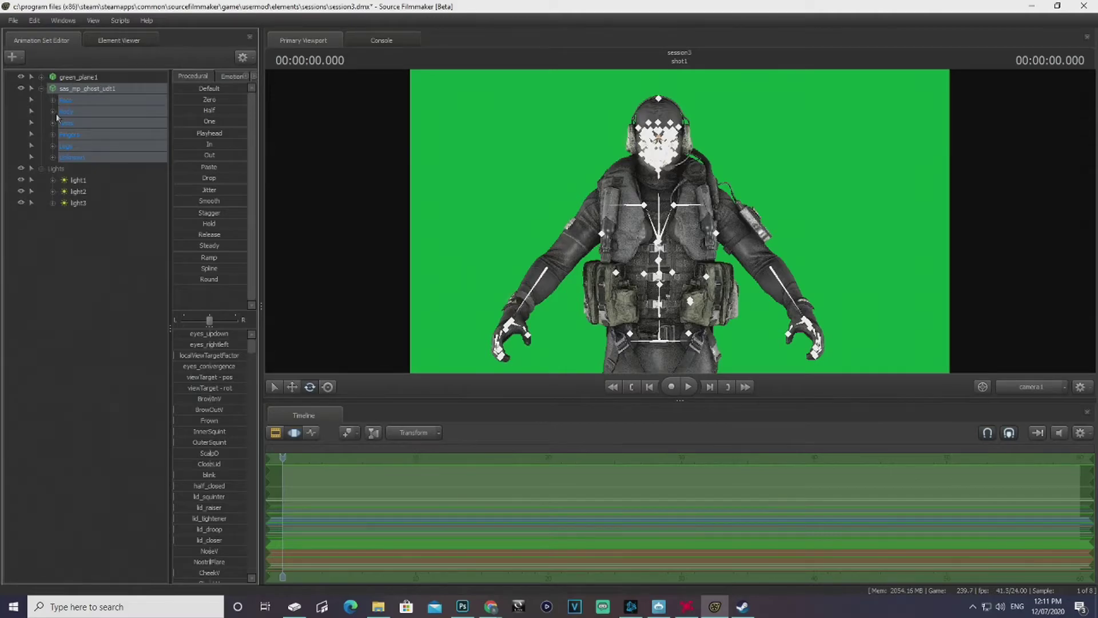
pyautogui.click(53, 110)
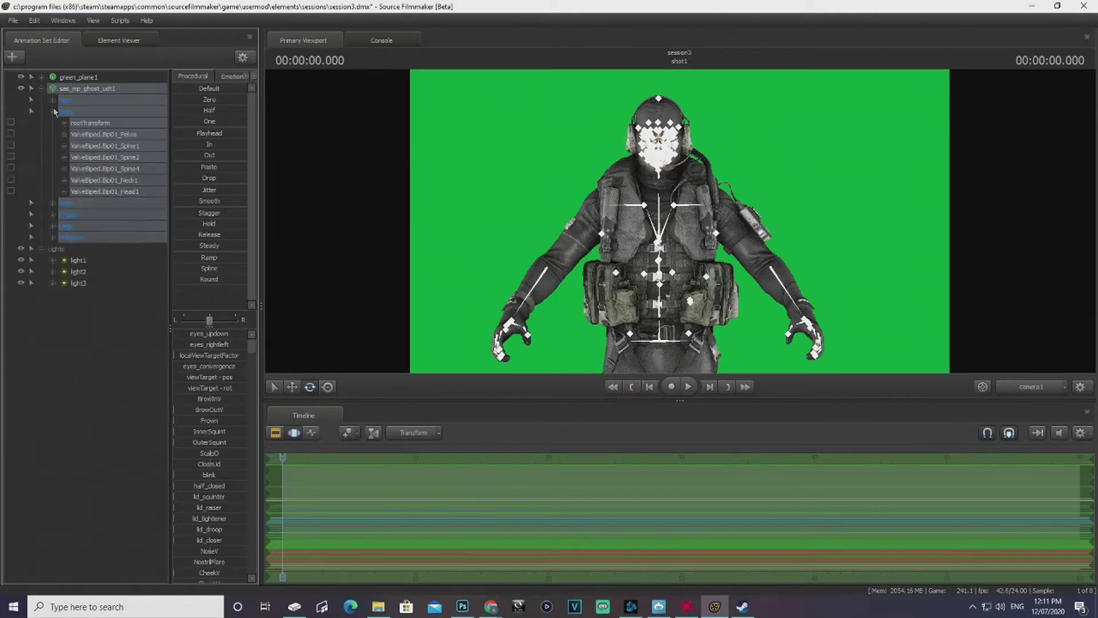
pyautogui.click(103, 134)
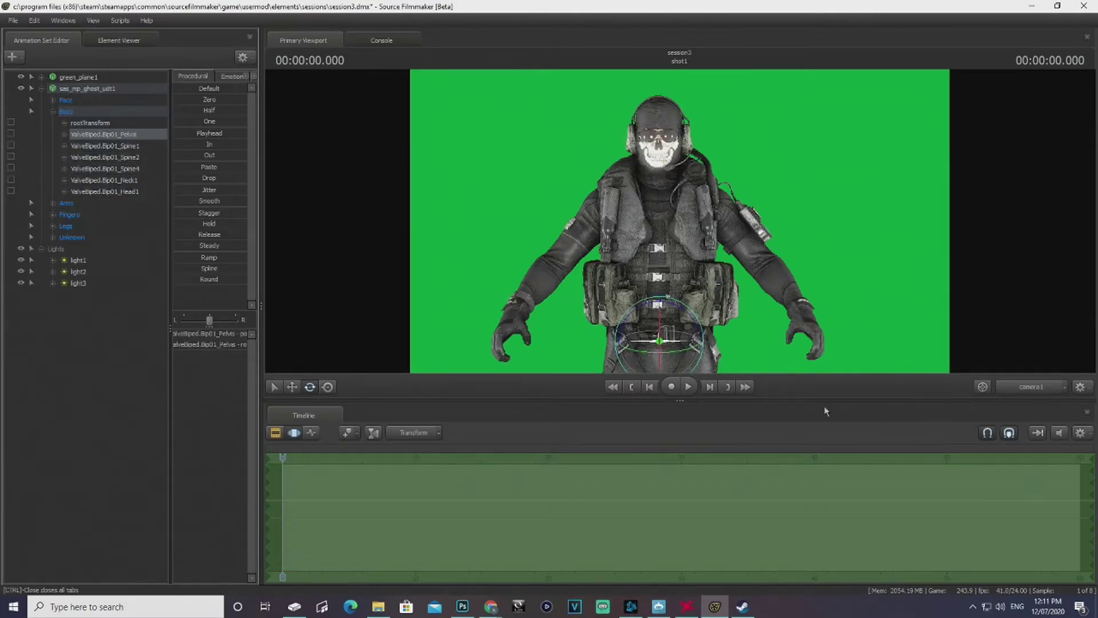
pyautogui.moveTo(697, 351)
pyautogui.mouseDown()
pyautogui.moveTo(646, 349)
pyautogui.moveTo(695, 355)
pyautogui.moveTo(686, 353)
pyautogui.mouseUp()
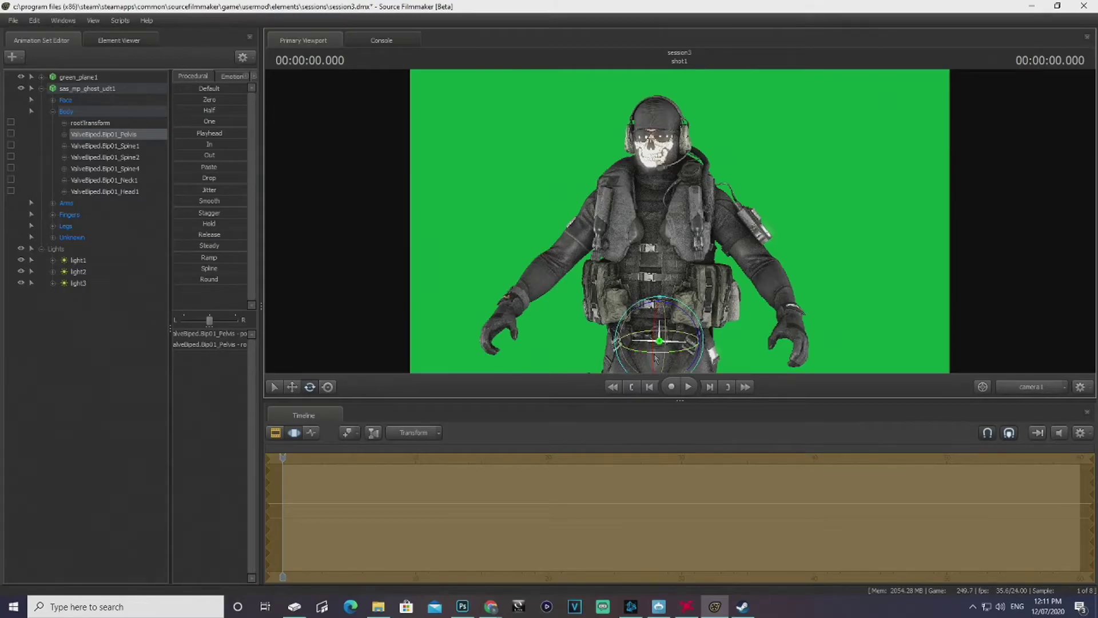
# Rotate the ValveBiped.Bip01_Head1 bone to turn and slightly tilt the character's head
pyautogui.click(645, 176)
pyautogui.moveTo(645, 176)
pyautogui.mouseDown()
pyautogui.moveTo(659, 173)
pyautogui.moveTo(650, 173)
pyautogui.mouseUp()
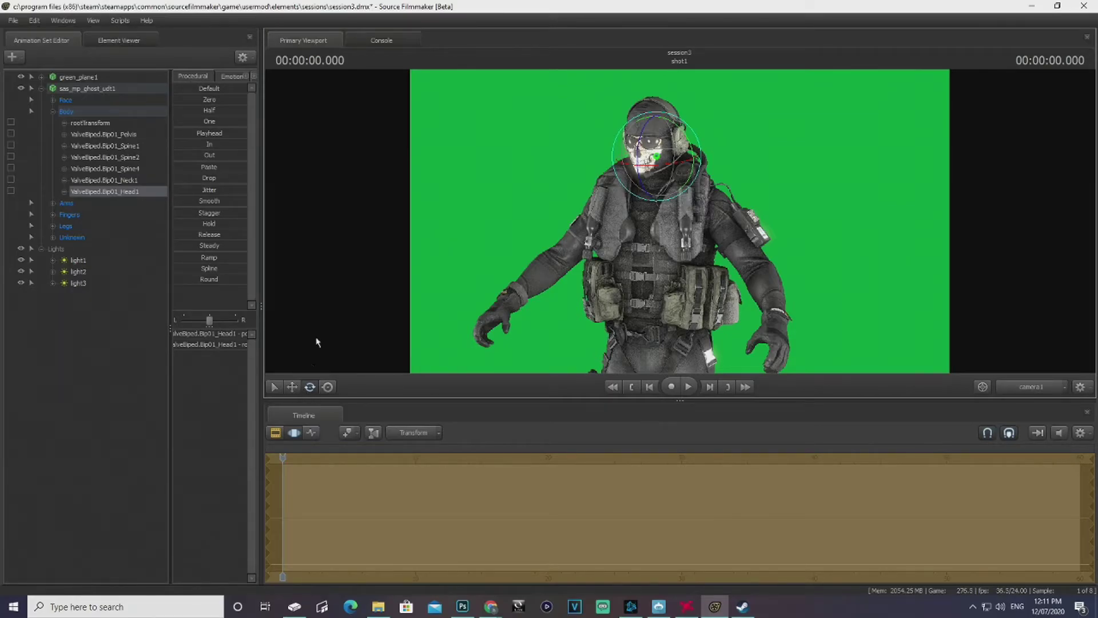
pyautogui.click(101, 161)
pyautogui.click(274, 387)
pyautogui.click(292, 387)
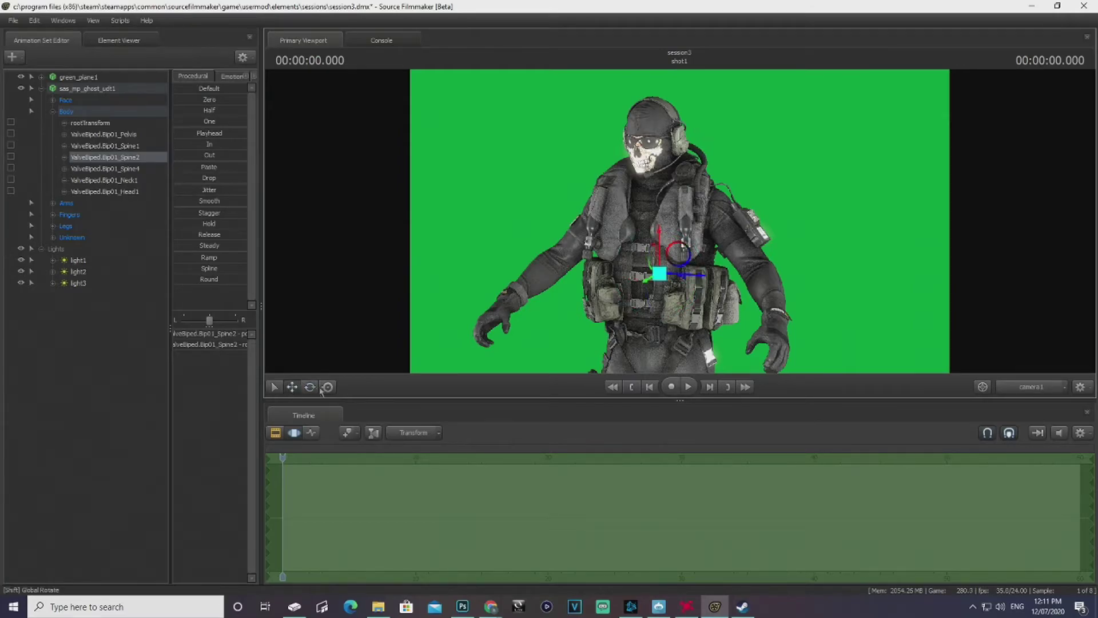
pyautogui.click(328, 388)
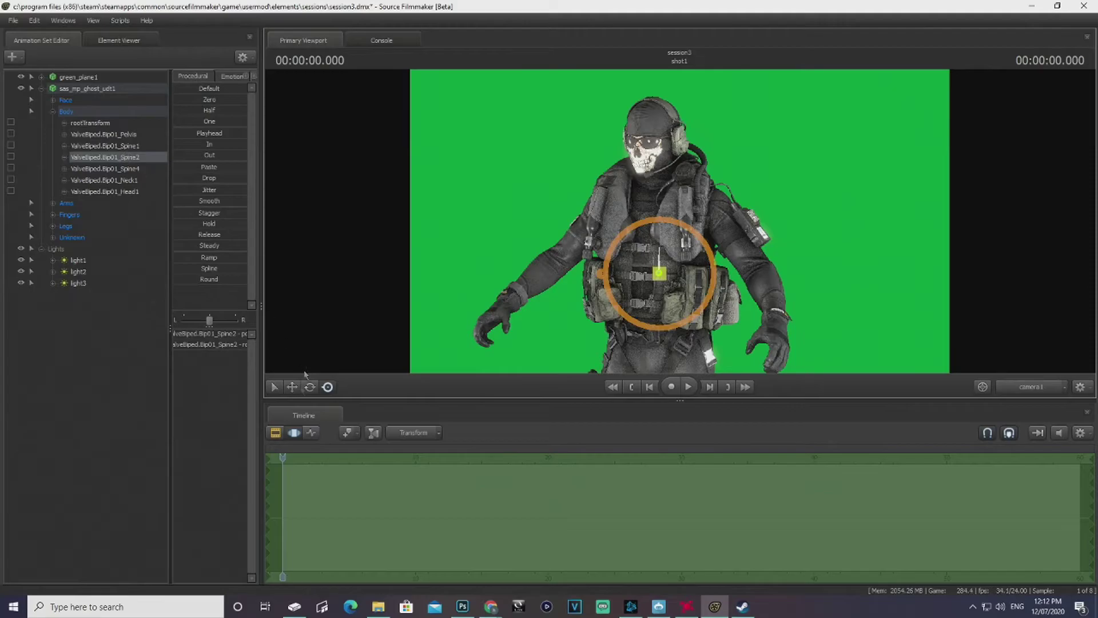
pyautogui.click(310, 387)
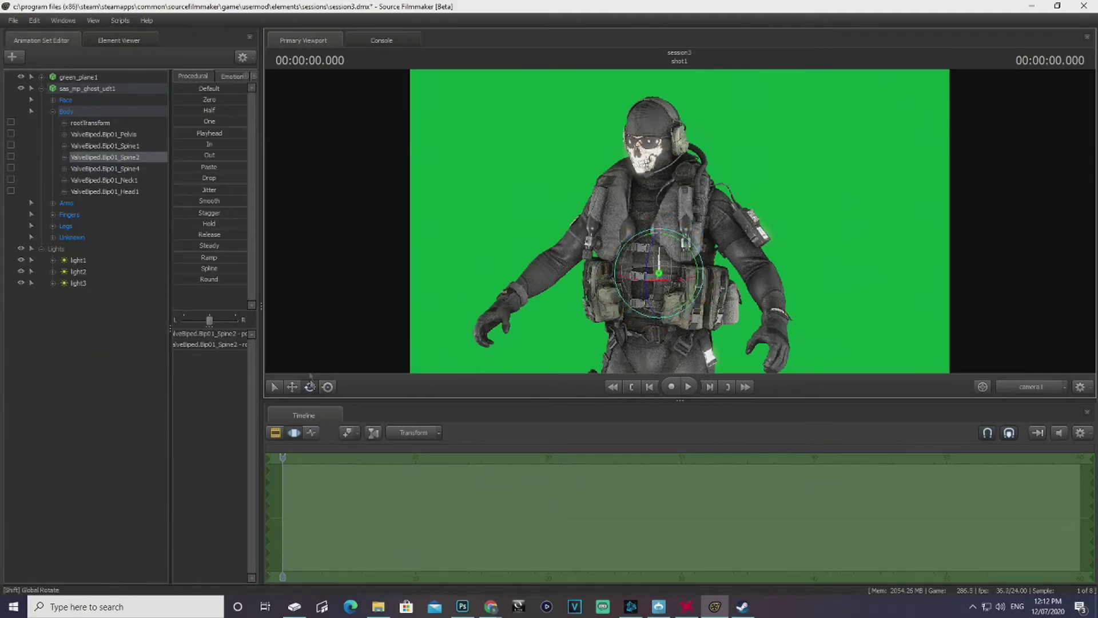
# Expand the Arms controls and rotate the arm bones to fold the left arm across the waist and stretch the right arm outward
pyautogui.click(53, 202)
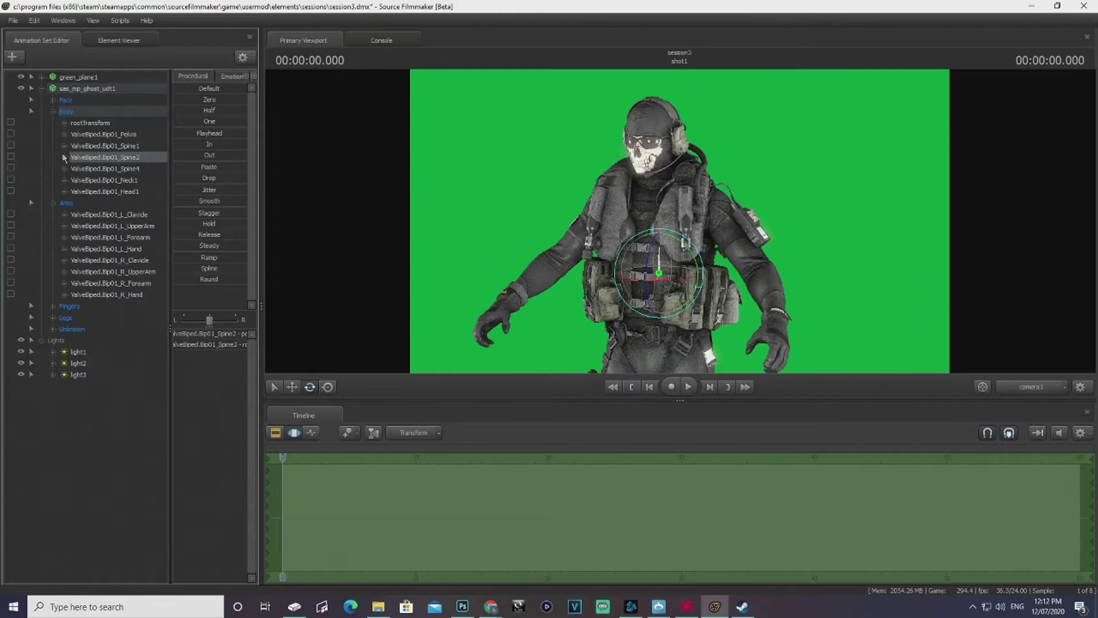
pyautogui.click(109, 214)
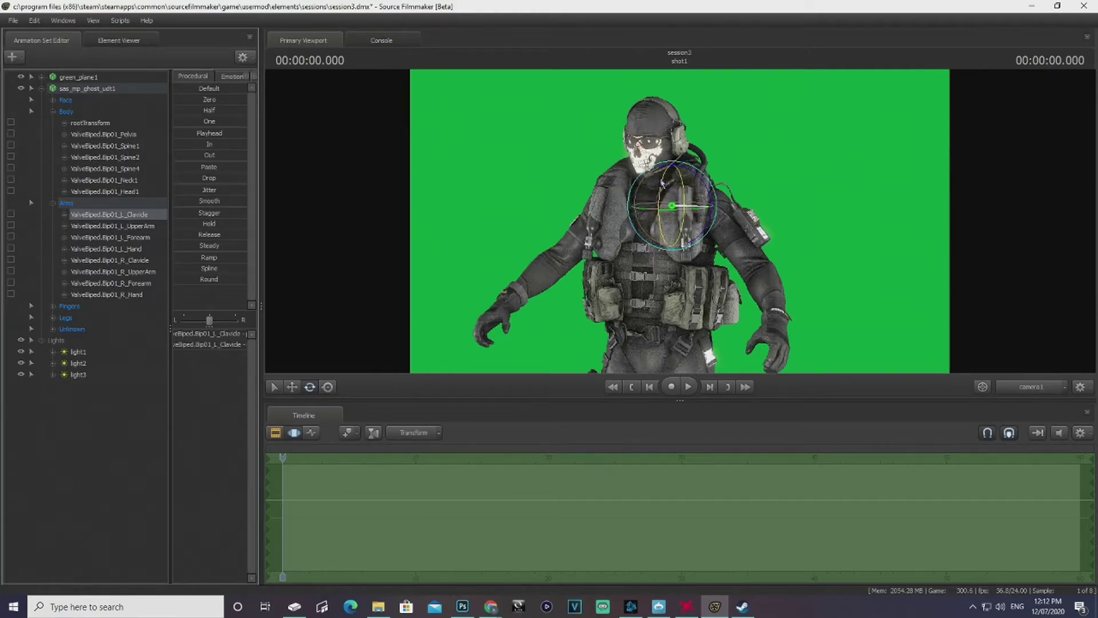
pyautogui.moveTo(683, 216); pyautogui.dragTo(677, 240)
pyautogui.click(161, 228)
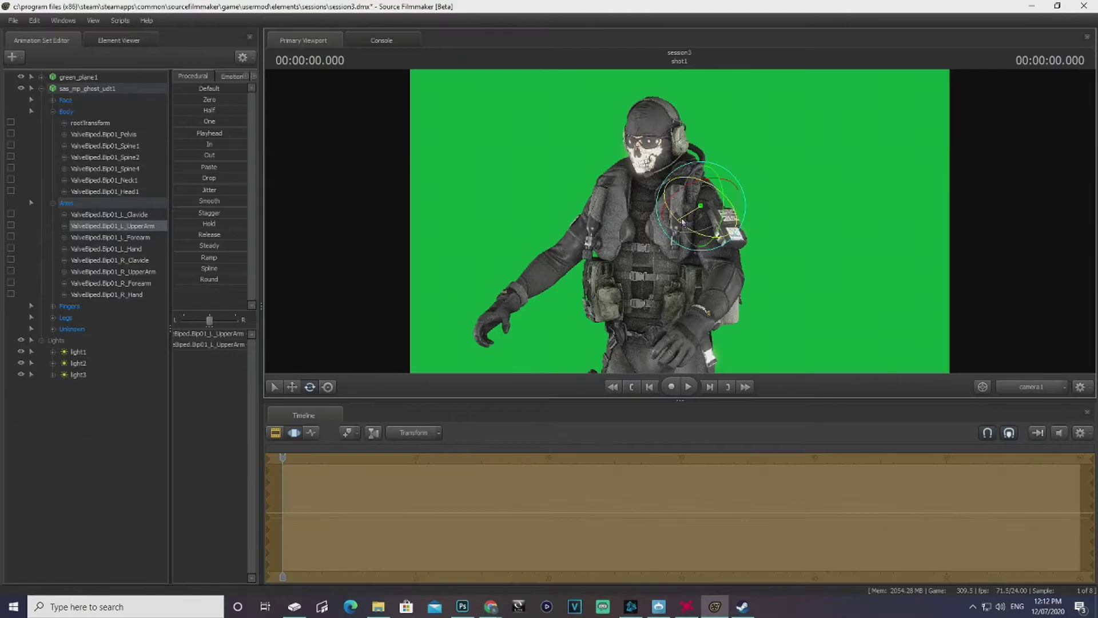
pyautogui.click(719, 282)
pyautogui.moveTo(716, 285); pyautogui.dragTo(703, 265)
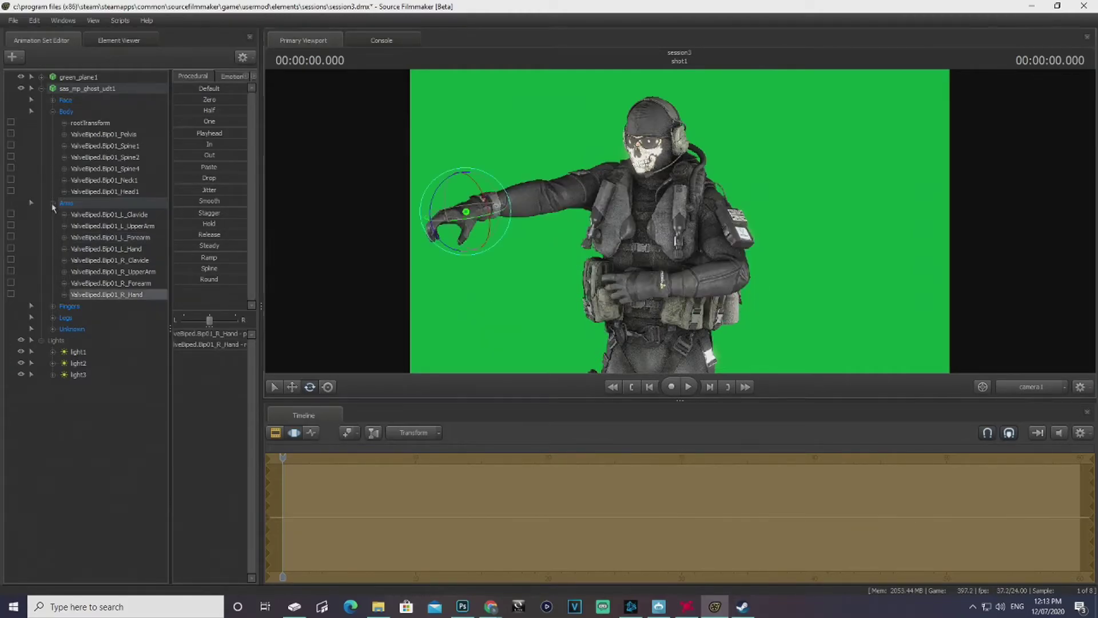
# Collapse the Arms and Body controls, expand RightFingers, and rotate the right thumb and middle-finger bones to curl them toward the palm
pyautogui.click(53, 203)
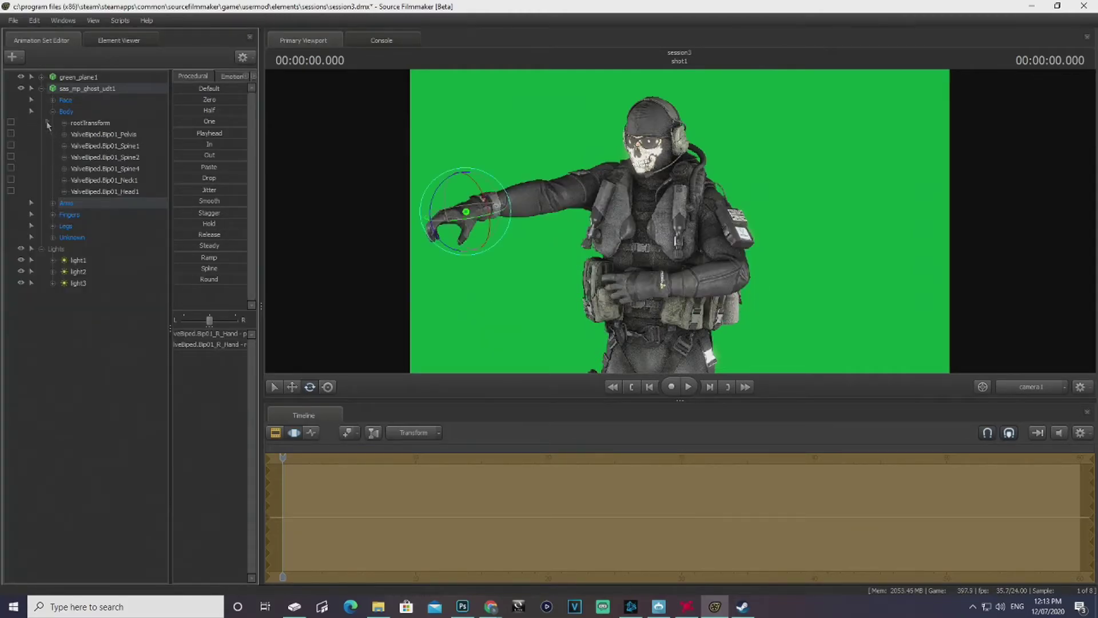
pyautogui.click(52, 111)
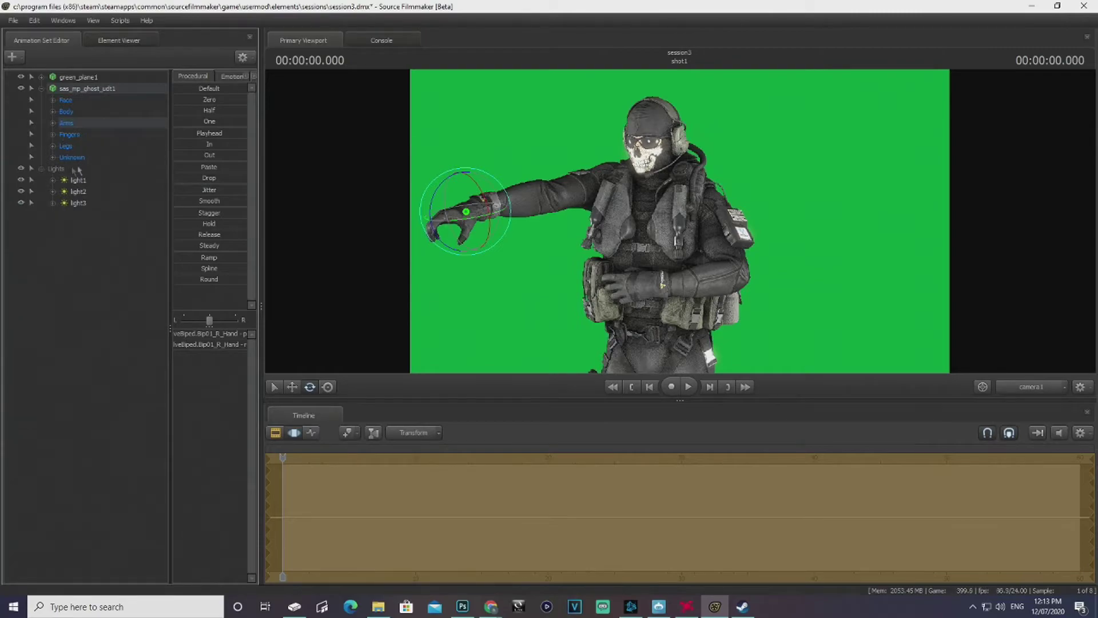
pyautogui.click(52, 135)
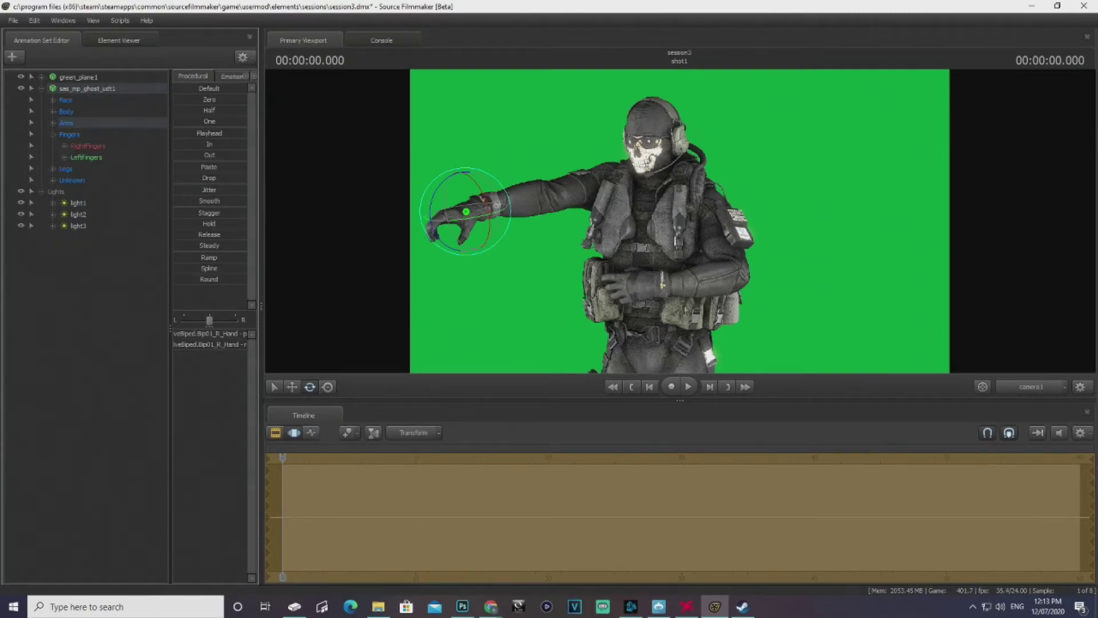
pyautogui.moveTo(679, 221)
pyautogui.mouseDown()
pyautogui.moveTo(634, 222)
pyautogui.moveTo(695, 221)
pyautogui.mouseUp()
pyautogui.press('w')
pyautogui.press('a')
pyautogui.press('w')
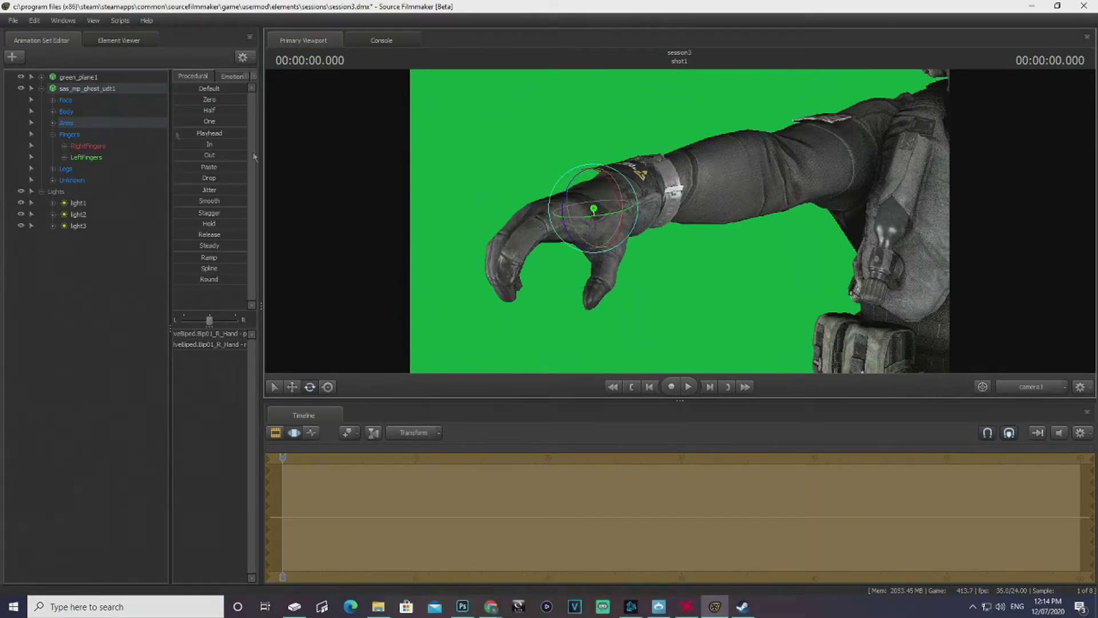
pyautogui.click(64, 147)
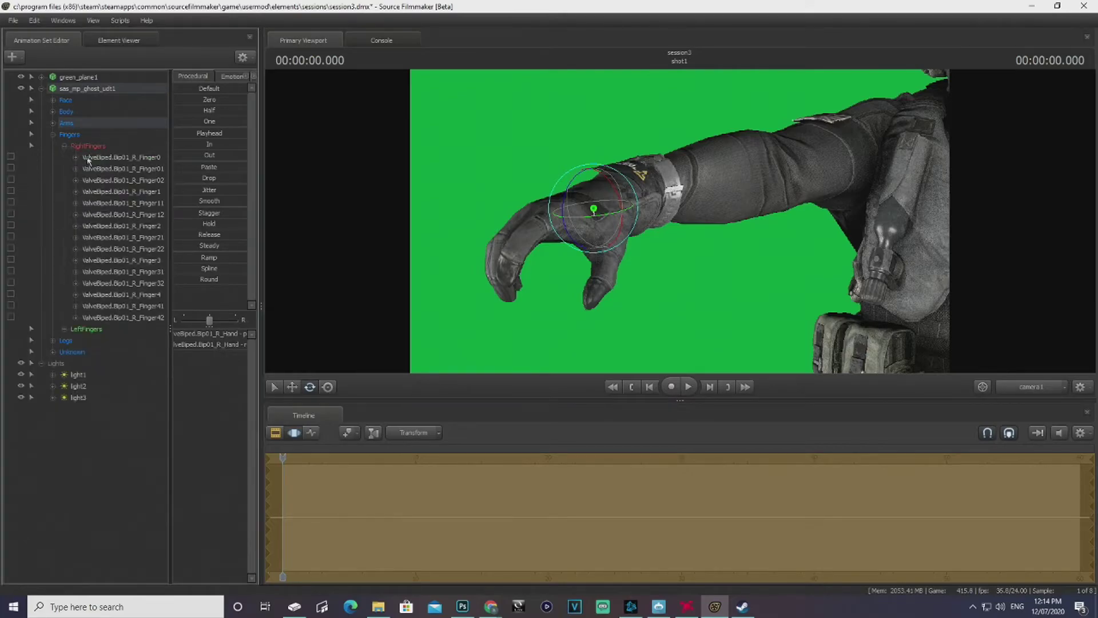
pyautogui.click(89, 159)
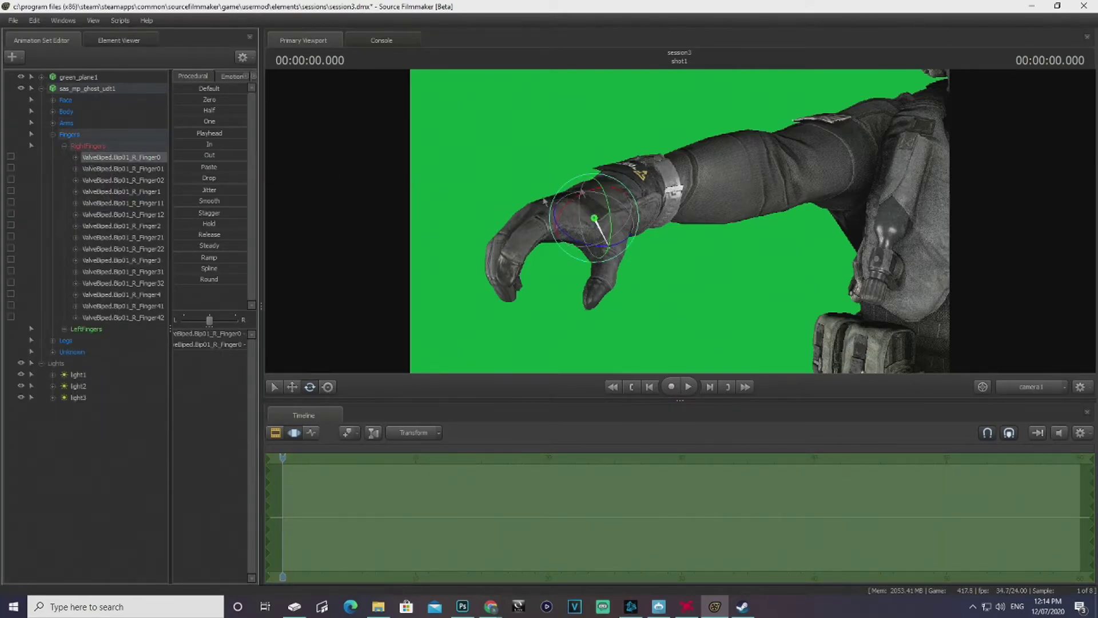
pyautogui.moveTo(606, 198); pyautogui.dragTo(574, 213)
pyautogui.click(148, 250)
pyautogui.moveTo(512, 255); pyautogui.dragTo(511, 258)
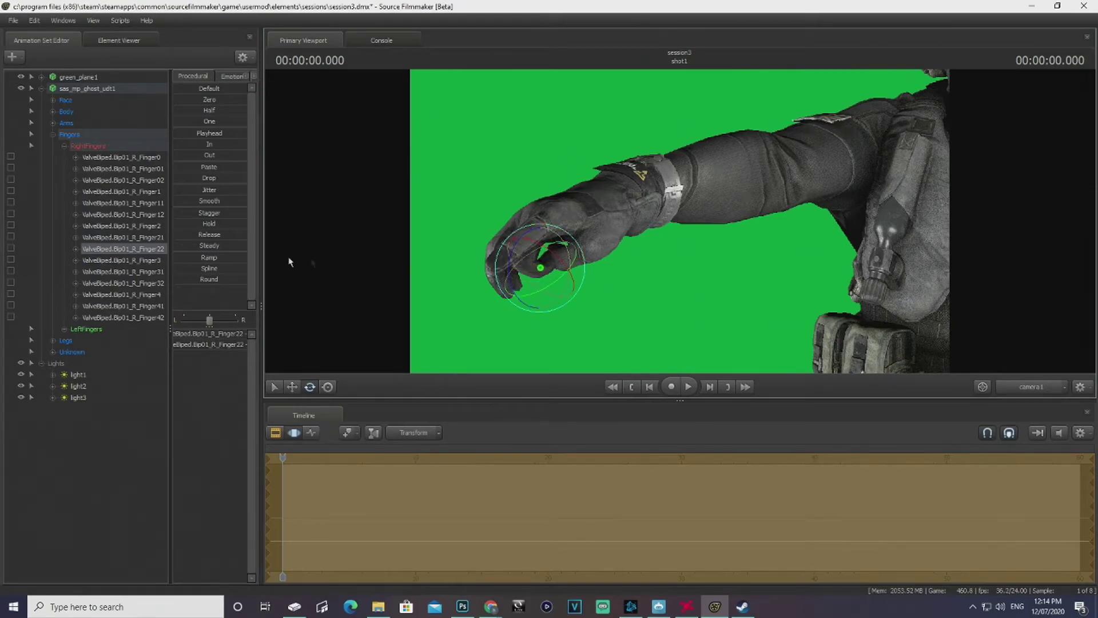
# Rotate the right ring-finger bones R_Finger3, R_Finger31 and R_Finger32 to curl the finger into the palm
pyautogui.press('a')
pyautogui.moveTo(662, 270); pyautogui.dragTo(715, 269)
pyautogui.press('s')
pyautogui.press('a')
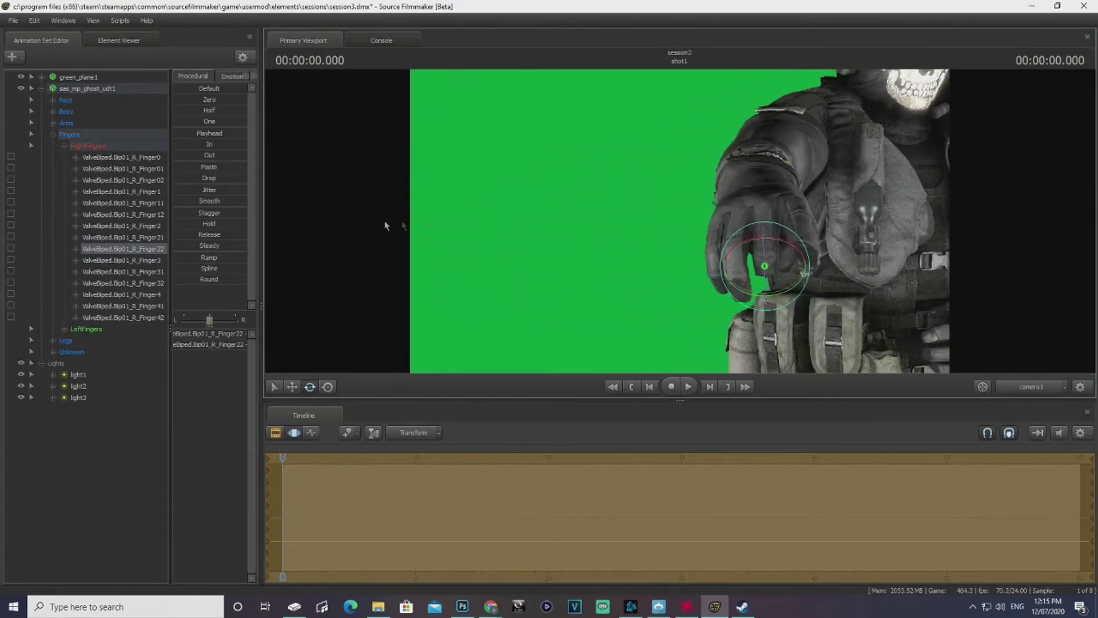
pyautogui.click(141, 260)
pyautogui.moveTo(728, 210); pyautogui.dragTo(738, 281)
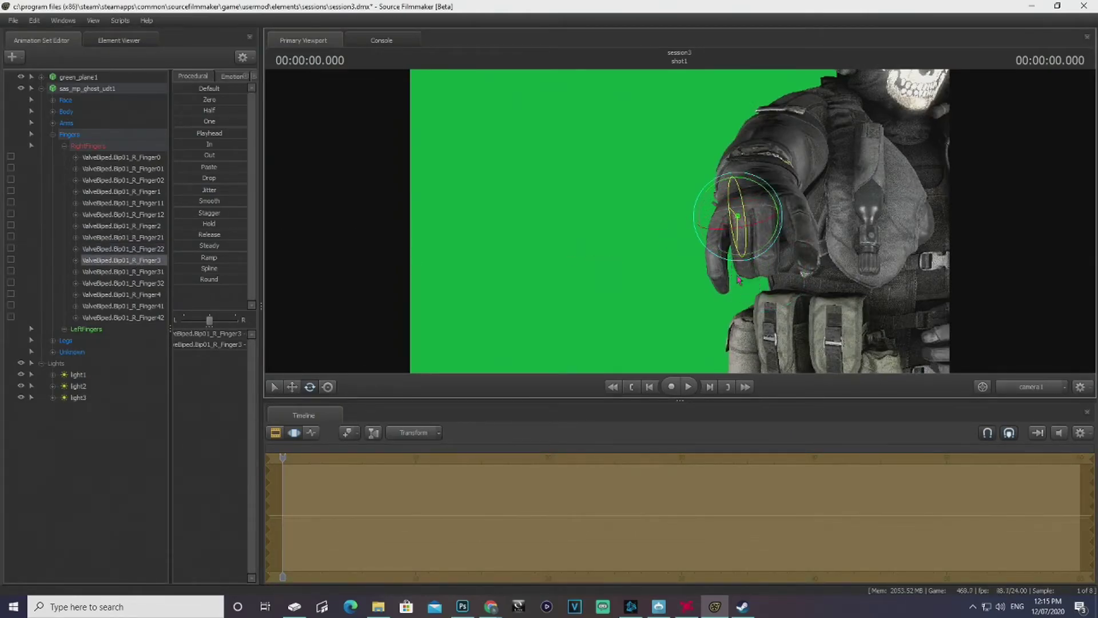
pyautogui.click(109, 272)
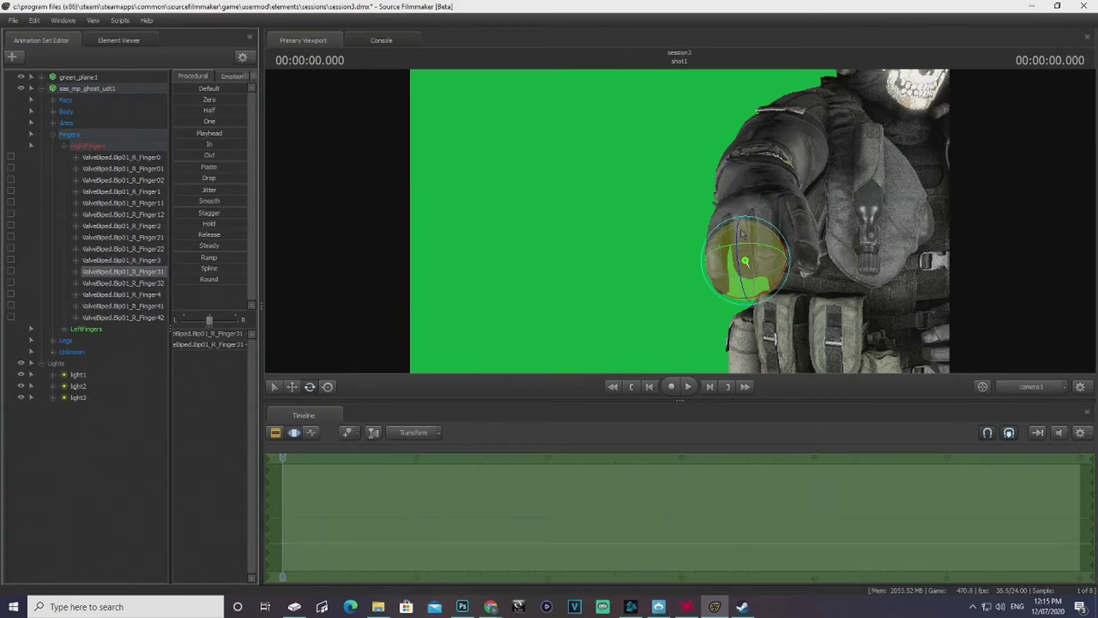
pyautogui.moveTo(742, 234); pyautogui.dragTo(744, 271)
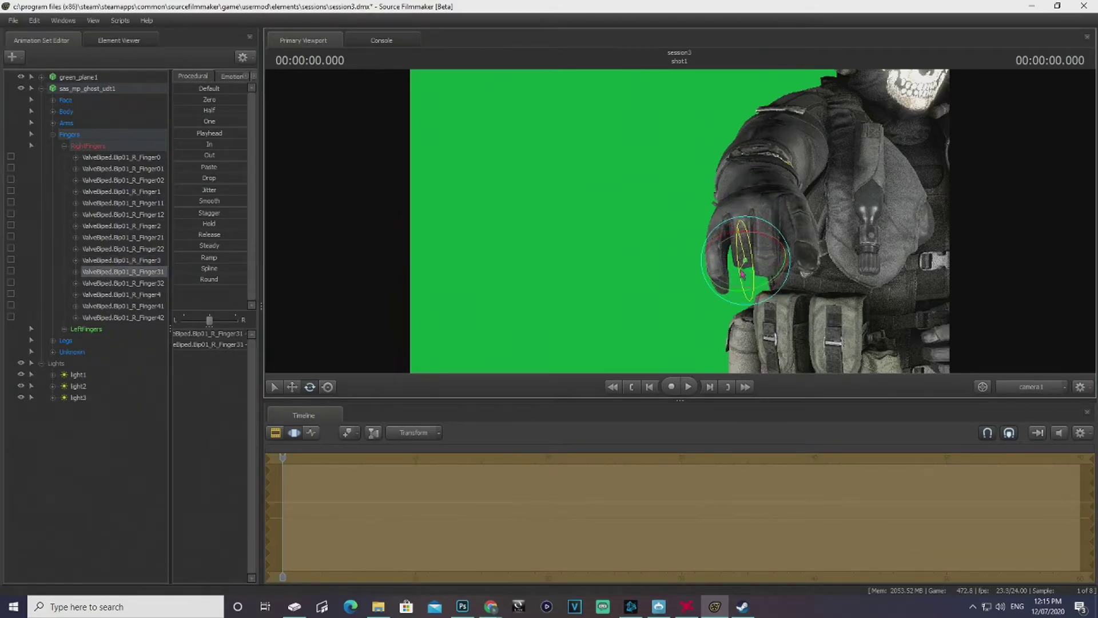
pyautogui.click(150, 283)
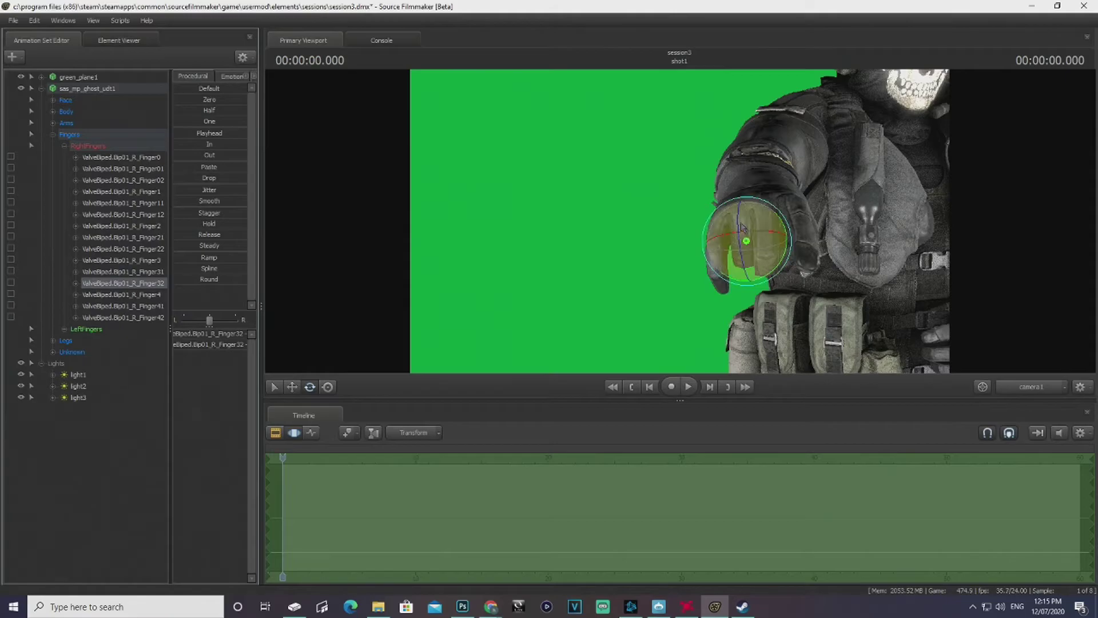
pyautogui.moveTo(736, 223); pyautogui.dragTo(739, 251)
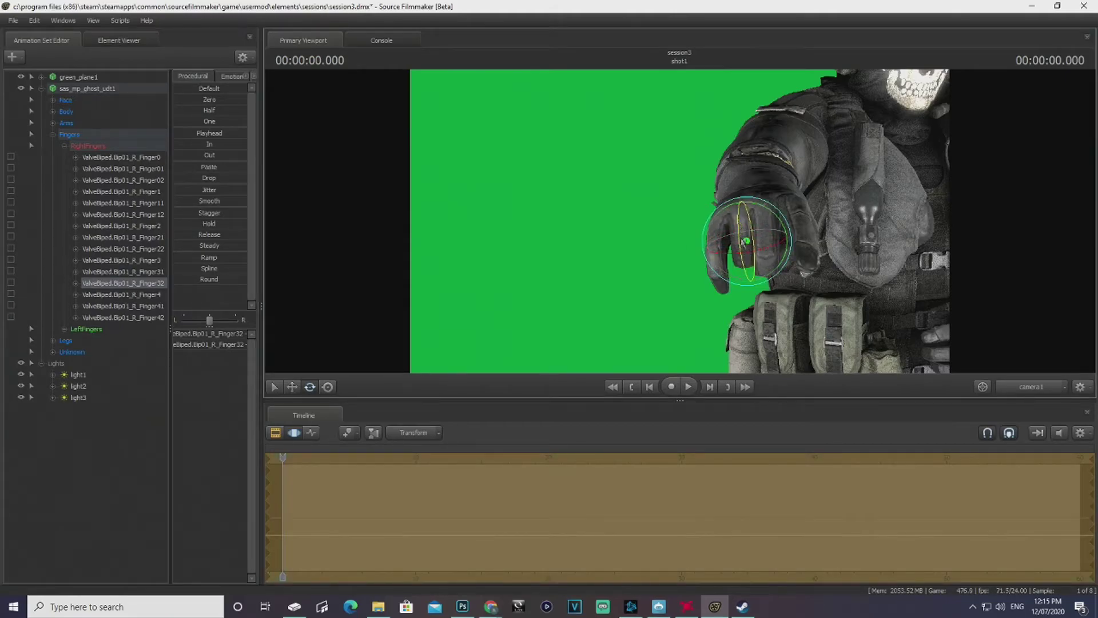
# Rotate the right little-finger bones, starting with R_Finger4, to curl the finger into the fist
pyautogui.click(143, 295)
pyautogui.moveTo(705, 215); pyautogui.dragTo(709, 284)
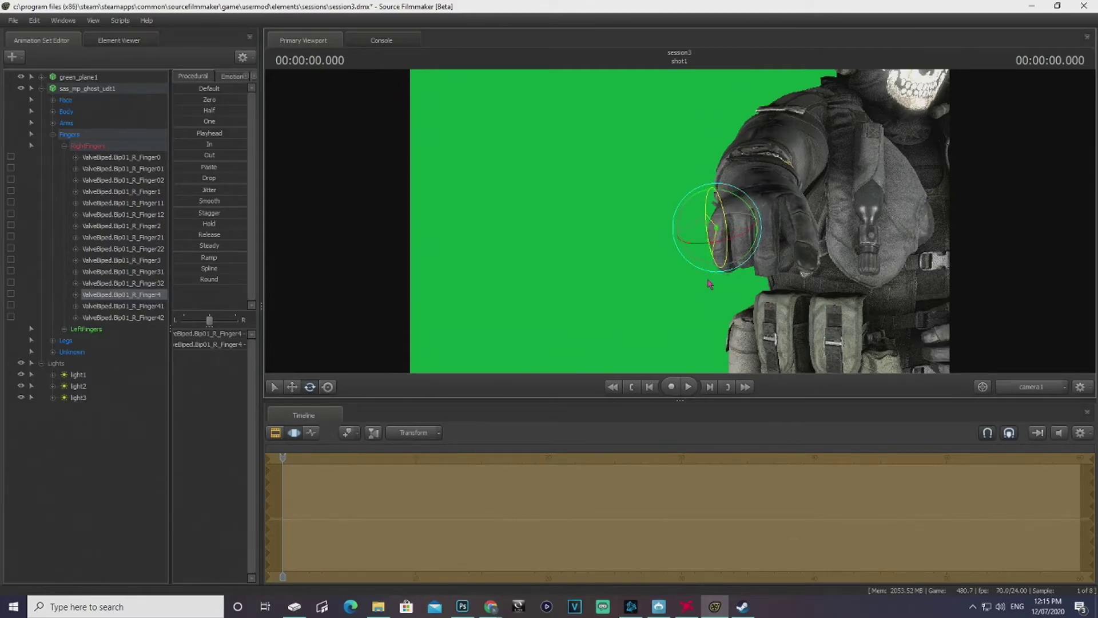
pyautogui.click(129, 306)
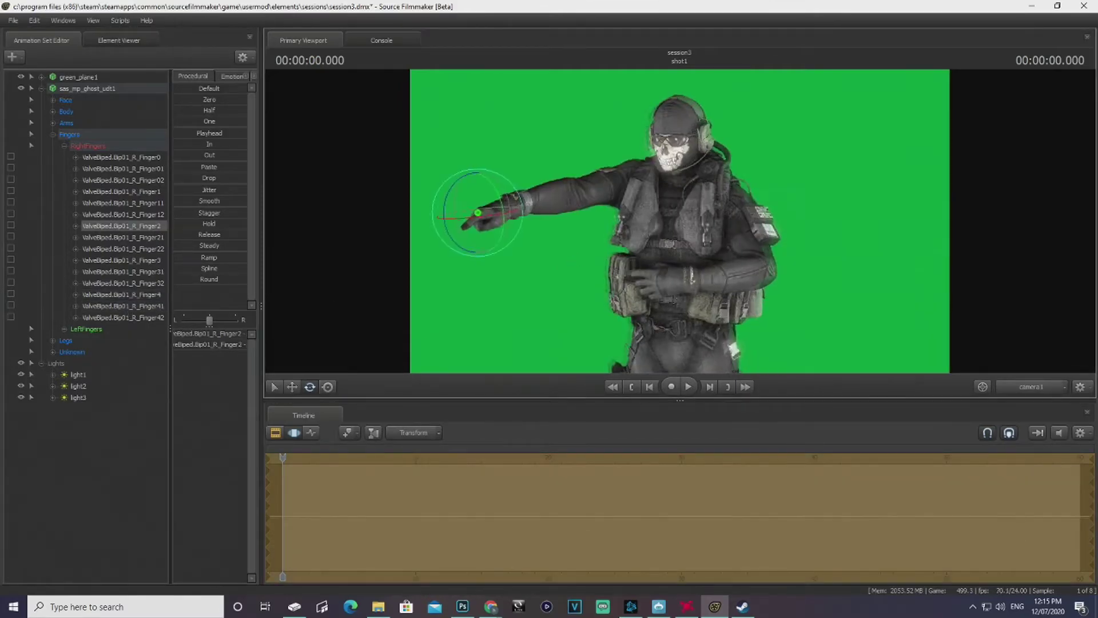
# Reframe the camera on the upper body and rotate R_Finger1 and R_Finger11 to straighten the right index finger into a pointing gesture
pyautogui.moveTo(680, 221); pyautogui.dragTo(657, 207)
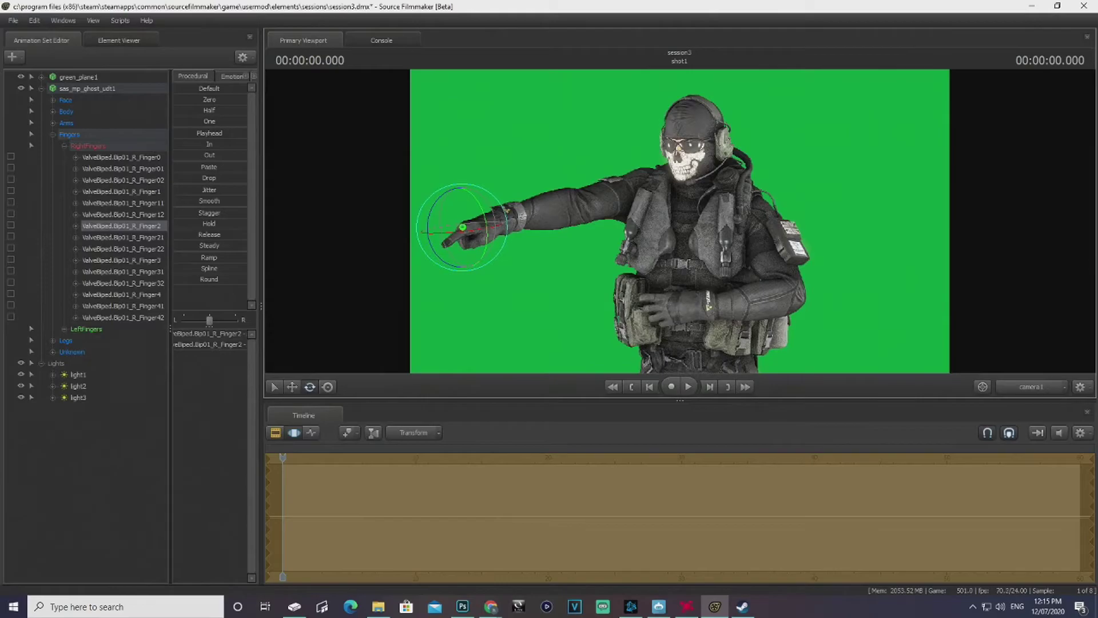
pyautogui.click(124, 191)
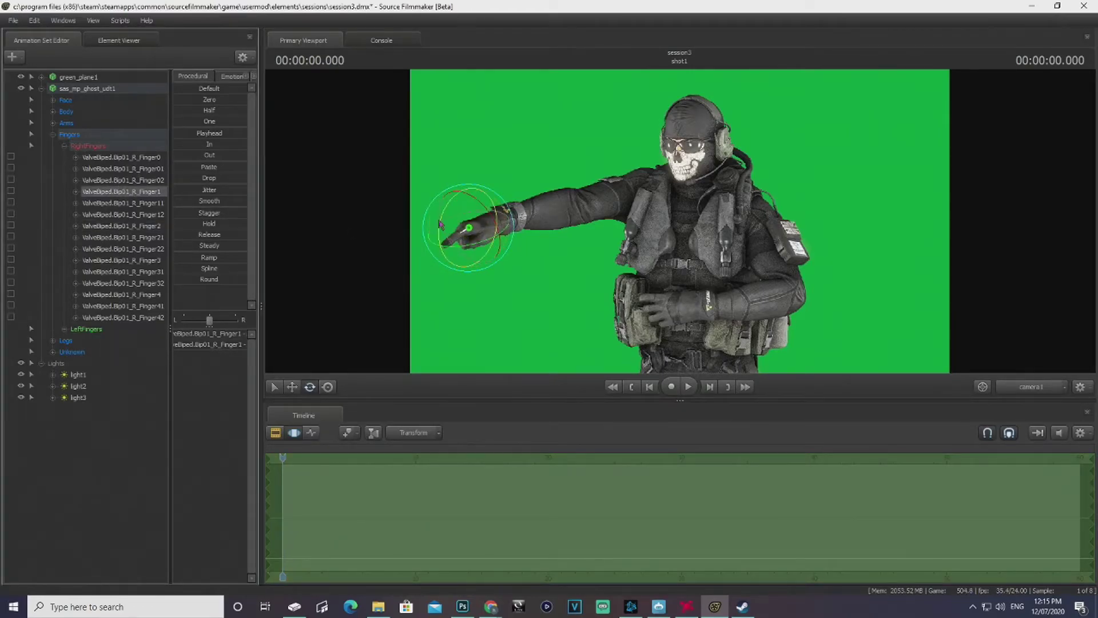
pyautogui.moveTo(441, 222); pyautogui.dragTo(447, 240)
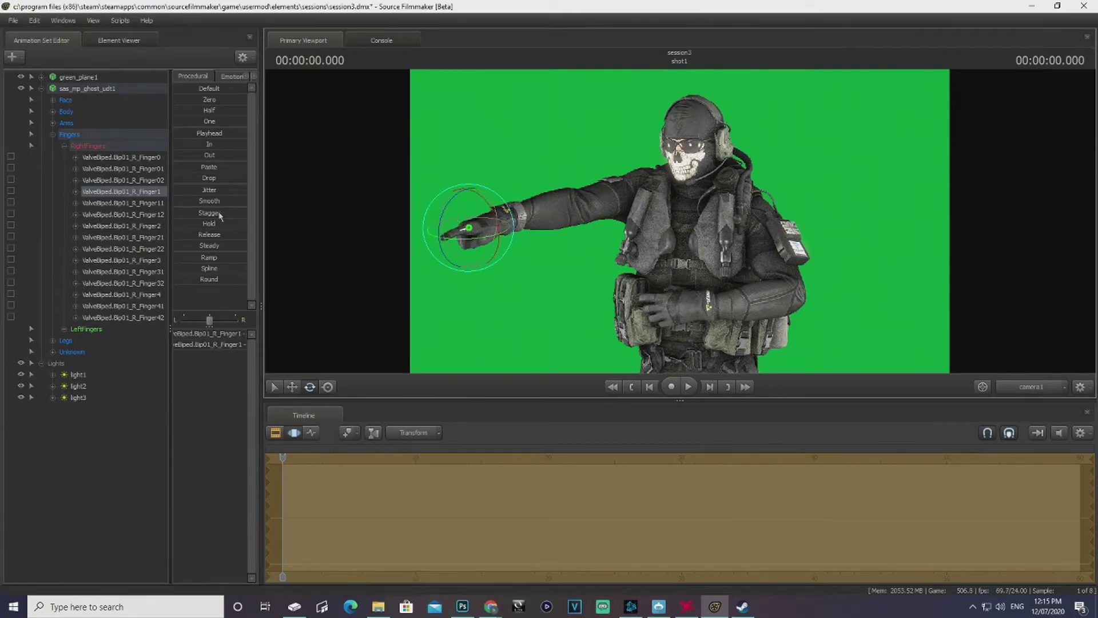
pyautogui.click(153, 204)
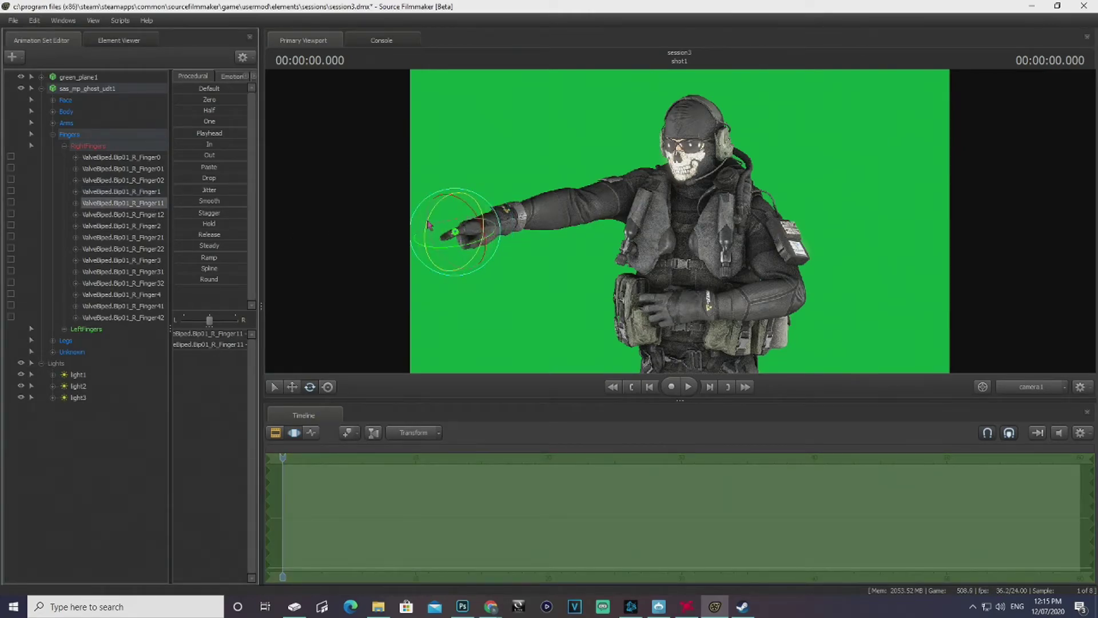
pyautogui.moveTo(430, 222); pyautogui.dragTo(437, 237)
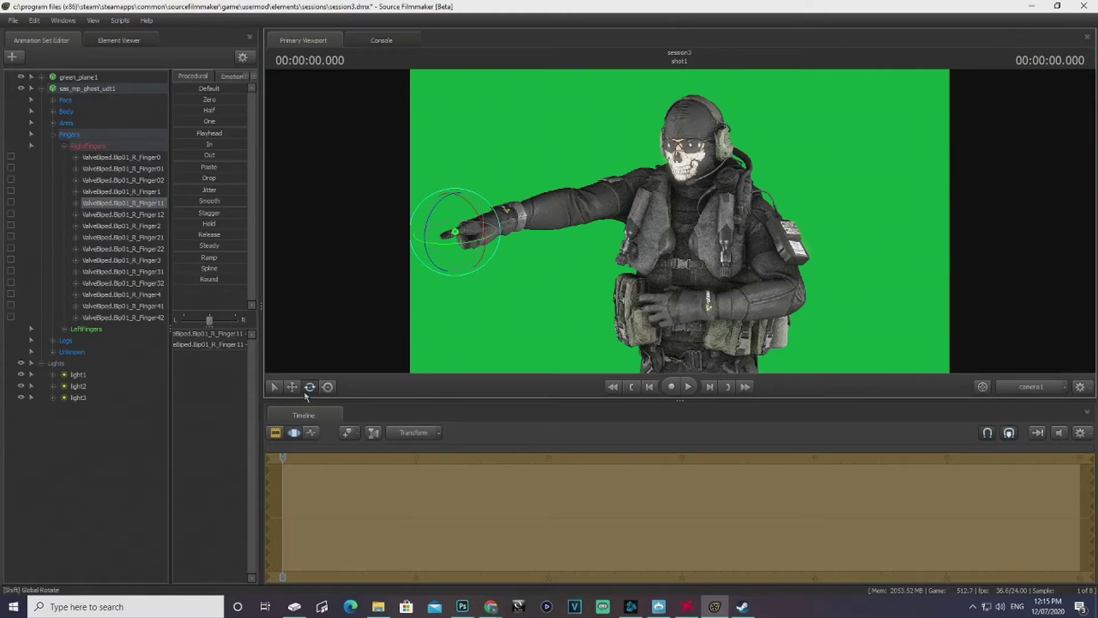
# Hide the bone manipulator and export the shot as a PNG poster named Ghost Pointing
pyautogui.click(292, 387)
pyautogui.click(276, 387)
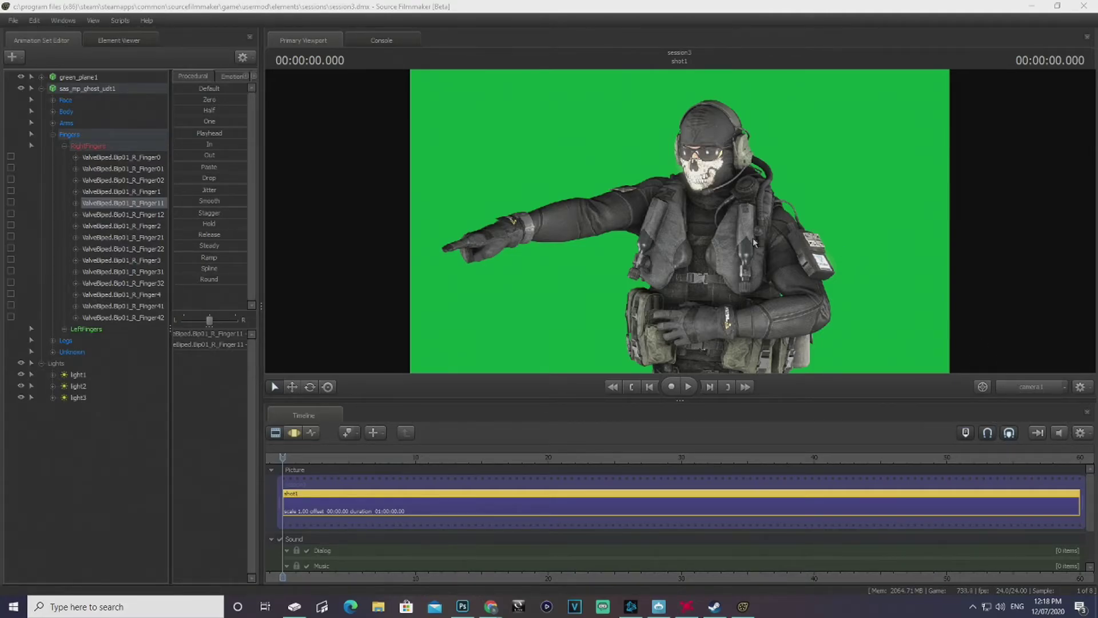
pyautogui.click(13, 23)
pyautogui.moveTo(86, 136)
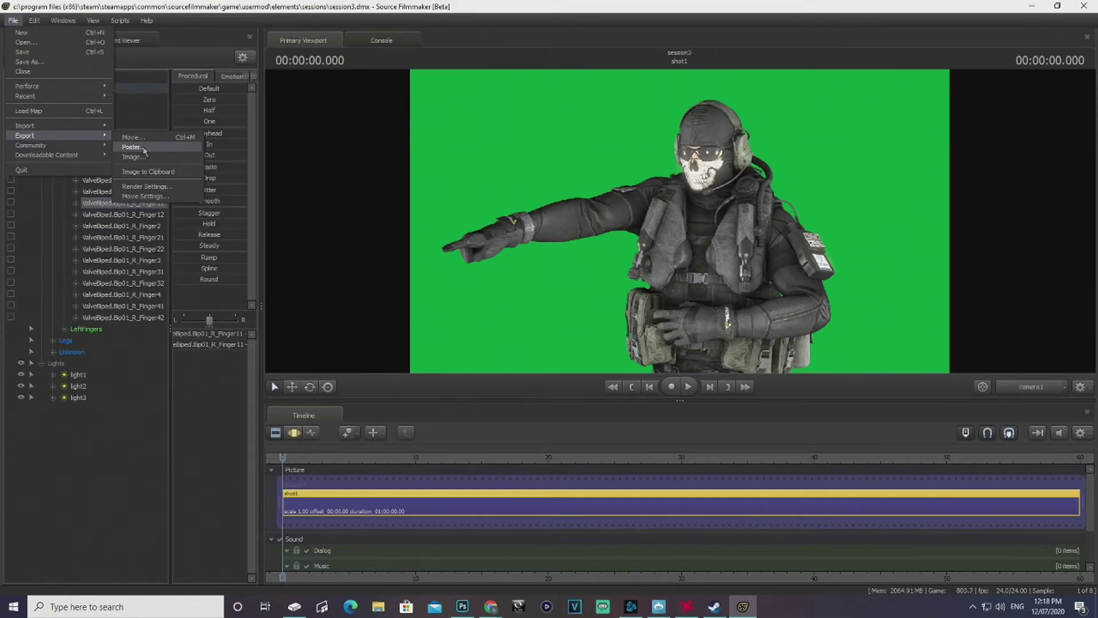
pyautogui.click(143, 150)
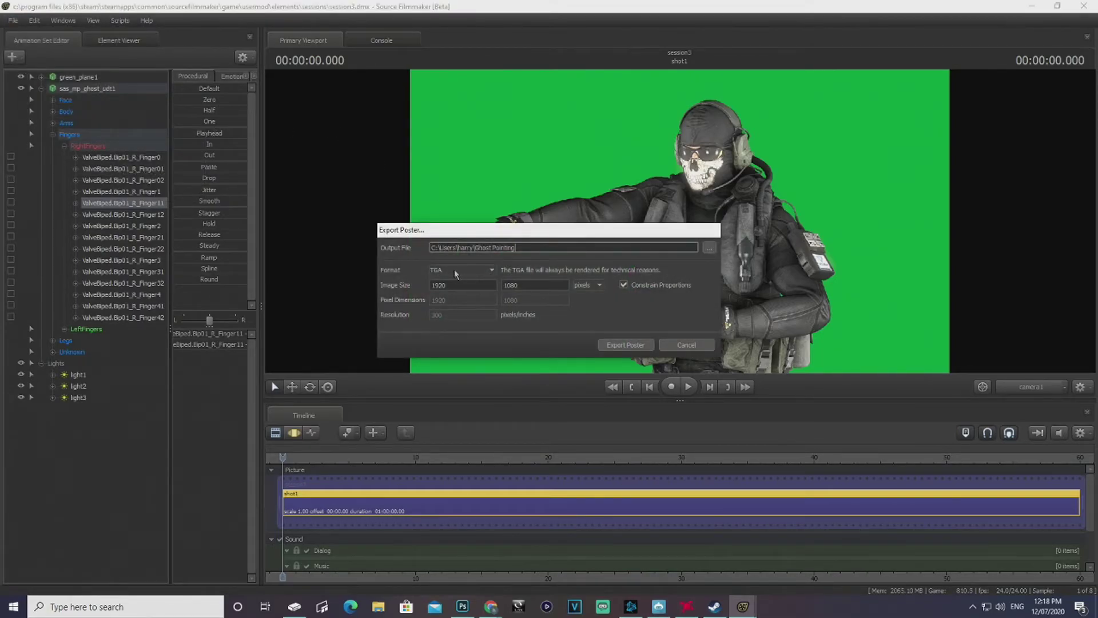
pyautogui.click(456, 275)
pyautogui.click(456, 287)
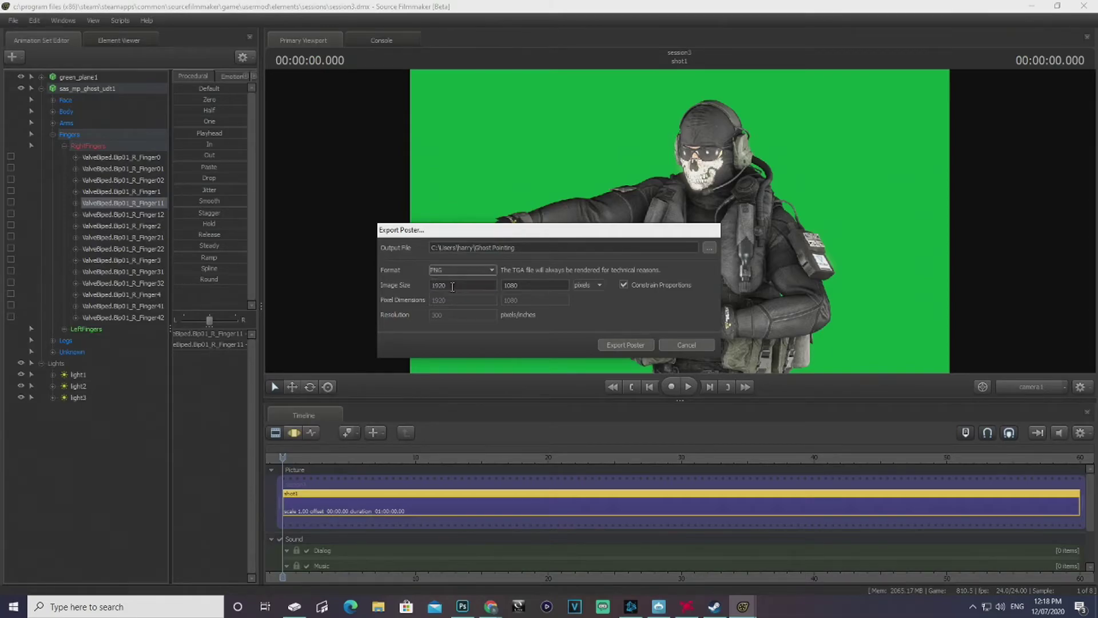
pyautogui.click(613, 349)
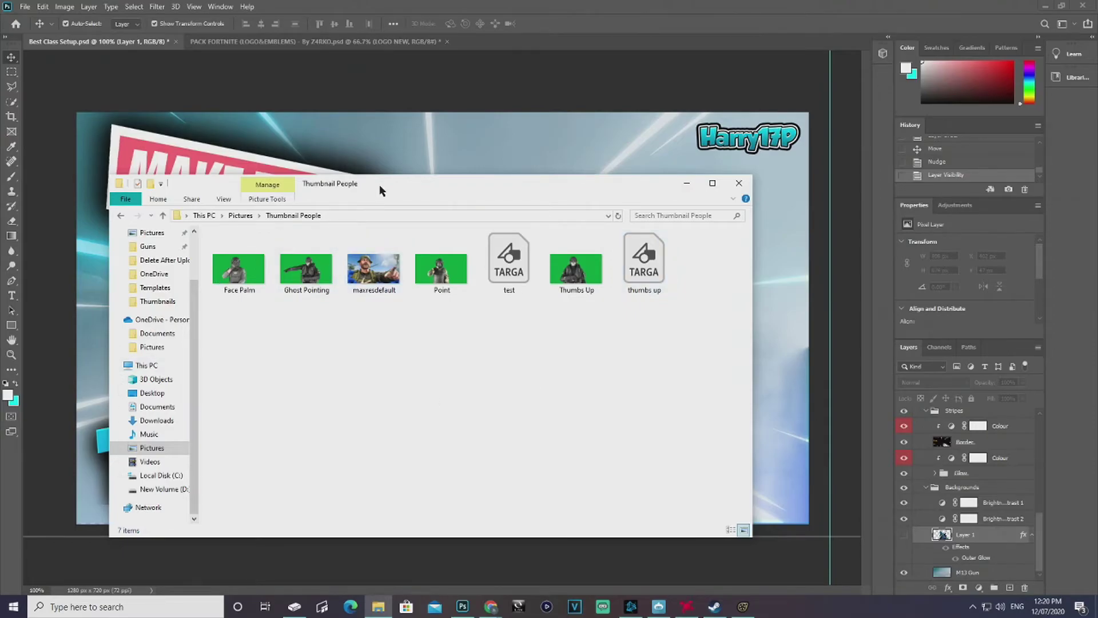
# Place the Ghost Pointing image from the Thumbnail People folder into Best Class Setup.psd in Photoshop and move its layer to the top
pyautogui.moveTo(379, 184); pyautogui.dragTo(229, 289)
pyautogui.moveTo(156, 375); pyautogui.dragTo(509, 299)
pyautogui.moveTo(963, 541); pyautogui.dragTo(962, 414)
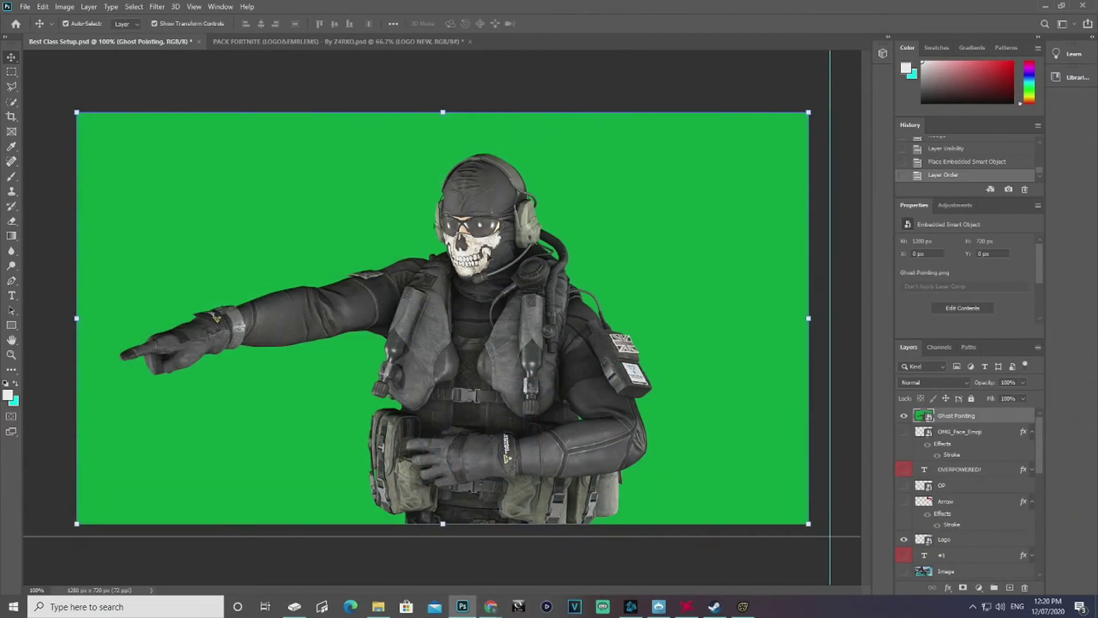
# Select the green background of the Ghost Pointing layer with the Magic Wand and try to delete it
pyautogui.moveTo(11, 101); pyautogui.dragTo(49, 122)
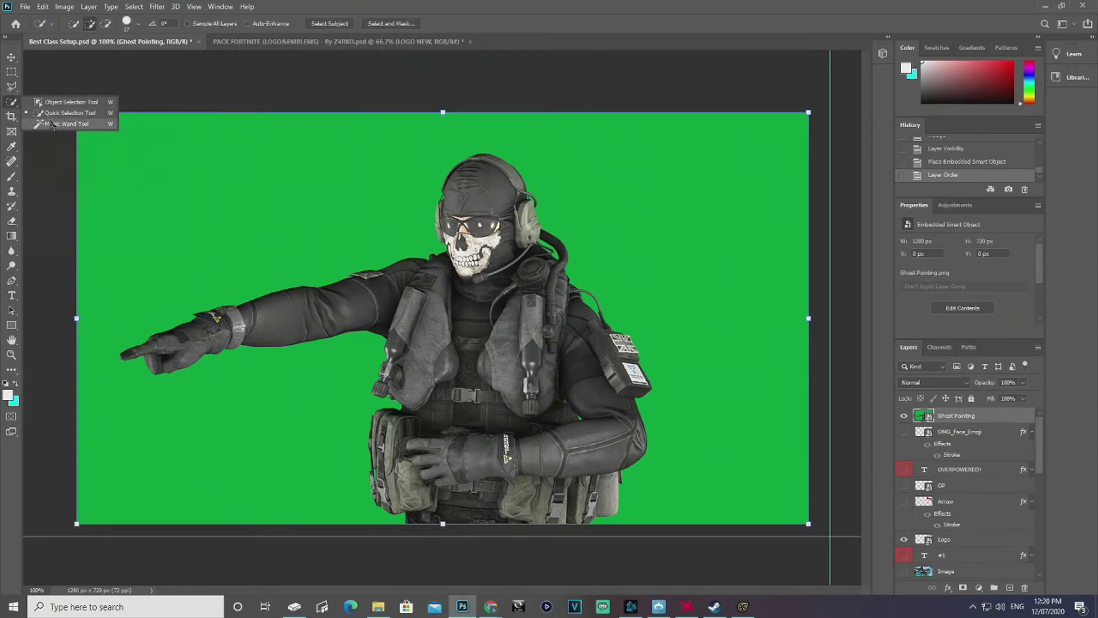
pyautogui.click(50, 122)
pyautogui.click(251, 155)
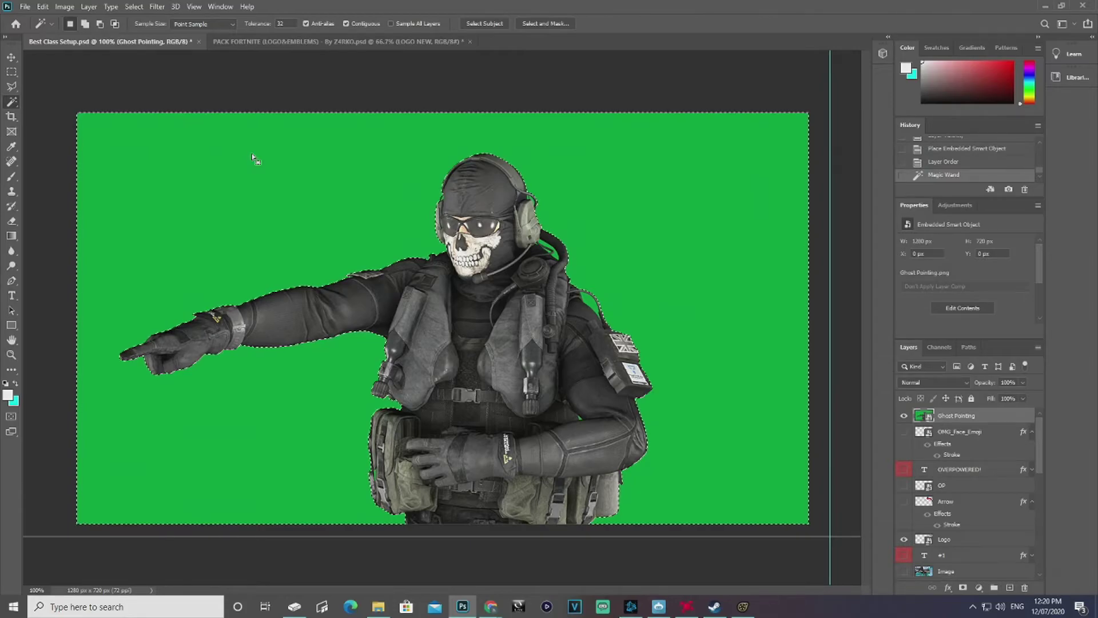
pyautogui.press('Delete')
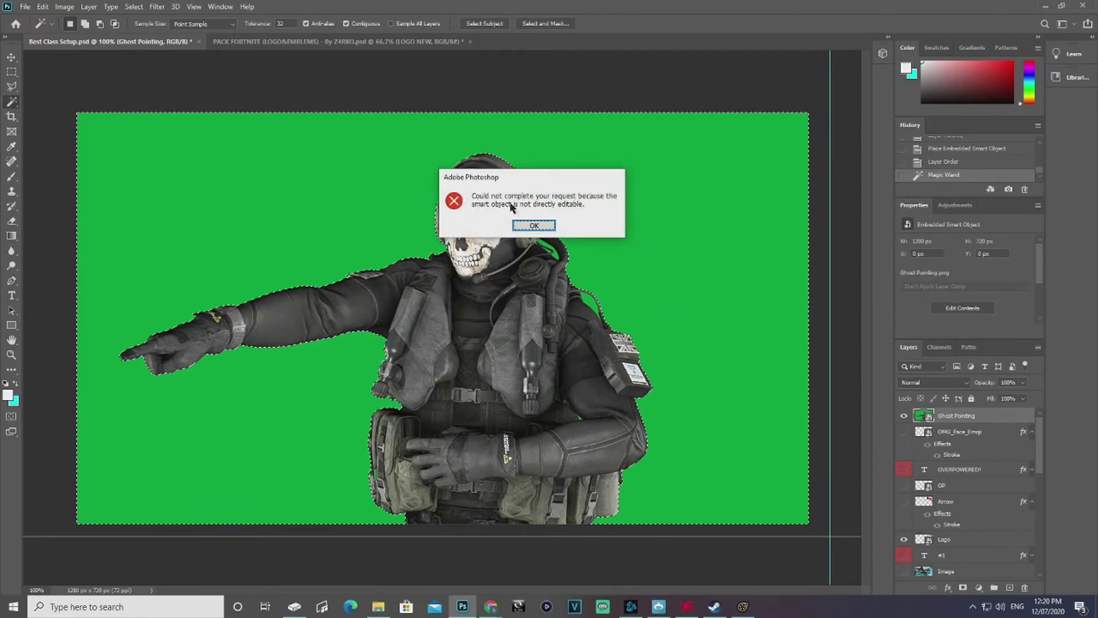
pyautogui.click(534, 225)
# Rasterize the Ghost Pointing layer and delete the green background along with the enclosed green patches near the shoulder and neck hose
pyautogui.rightClick(997, 415)
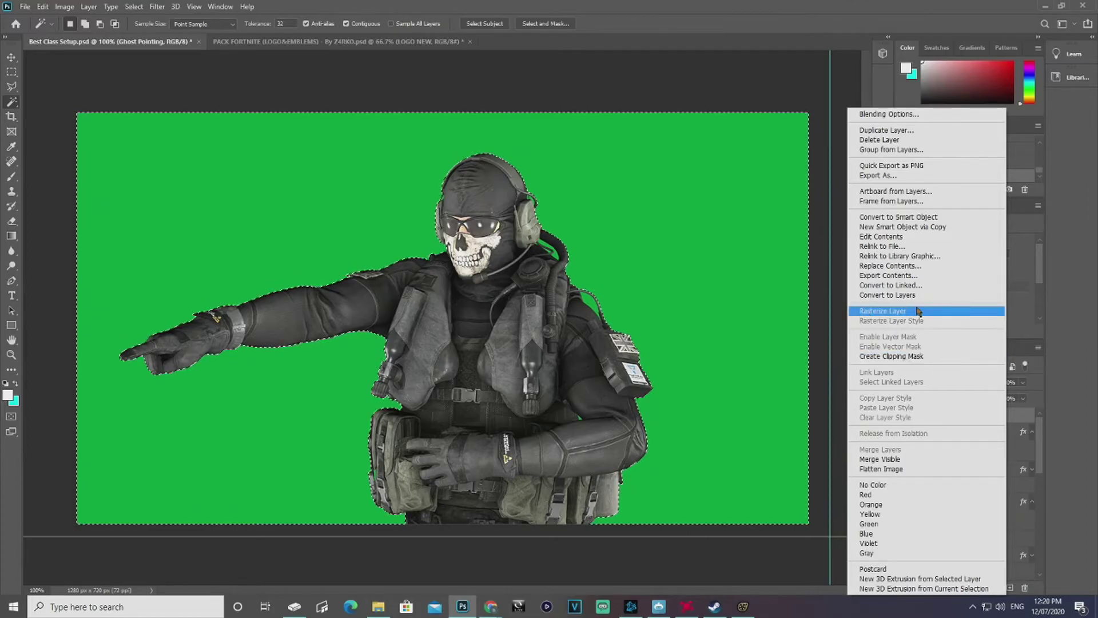
pyautogui.click(884, 314)
pyautogui.press('Delete')
pyautogui.click(590, 306)
pyautogui.press('Delete')
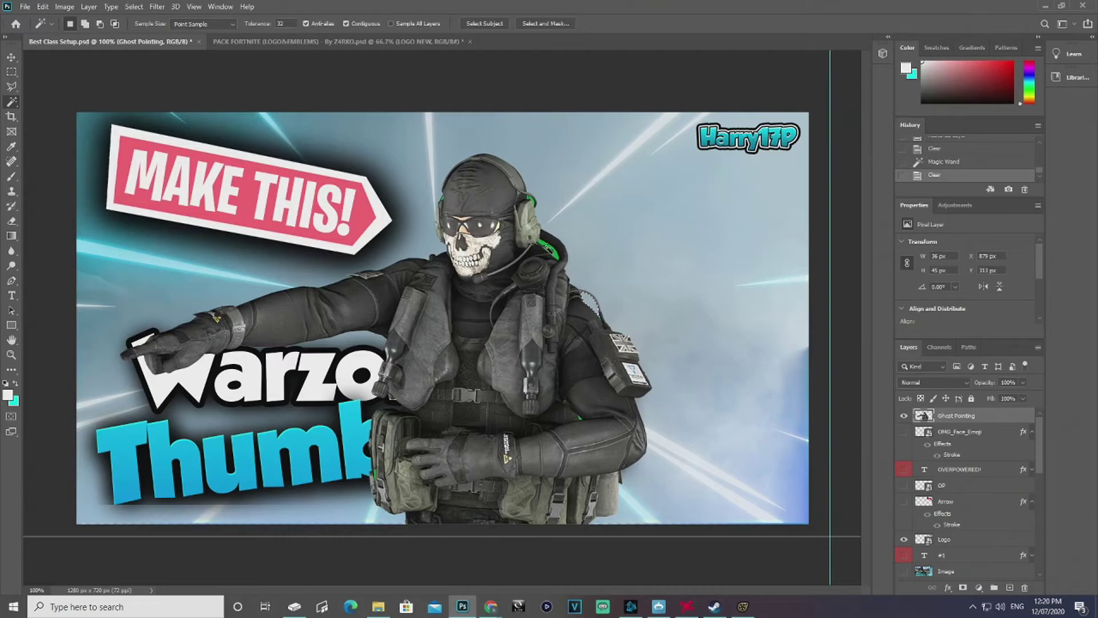
pyautogui.click(549, 249)
pyautogui.press('Delete')
# Shift Ghost to the right of the canvas, place its layer in the Stripes group behind the title text, and add a white stroke
pyautogui.click(12, 355)
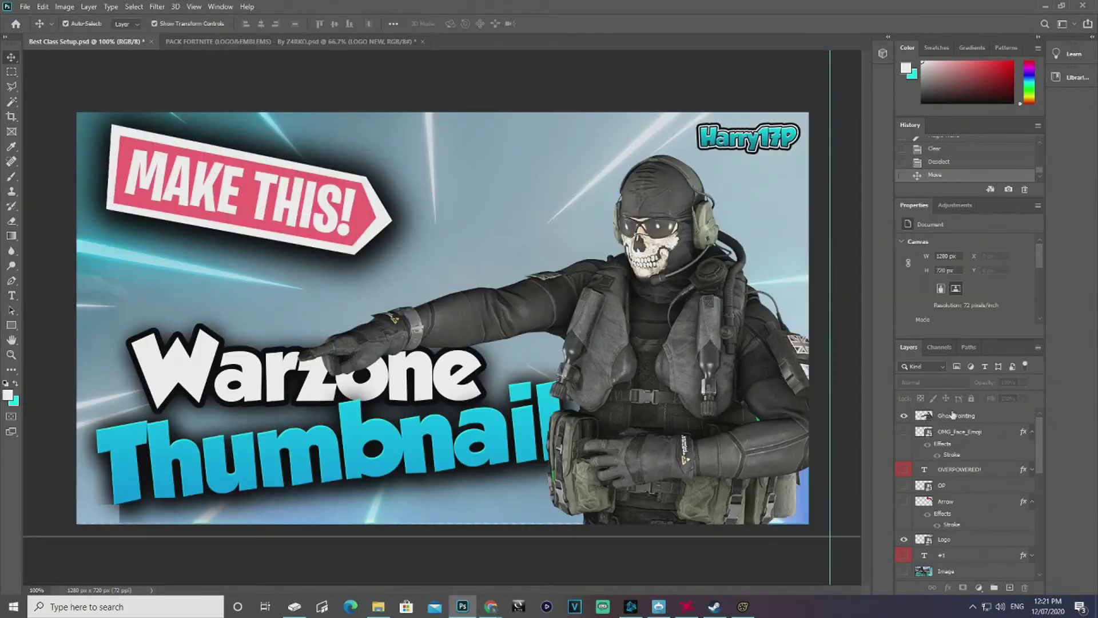
pyautogui.moveTo(965, 417); pyautogui.dragTo(984, 473)
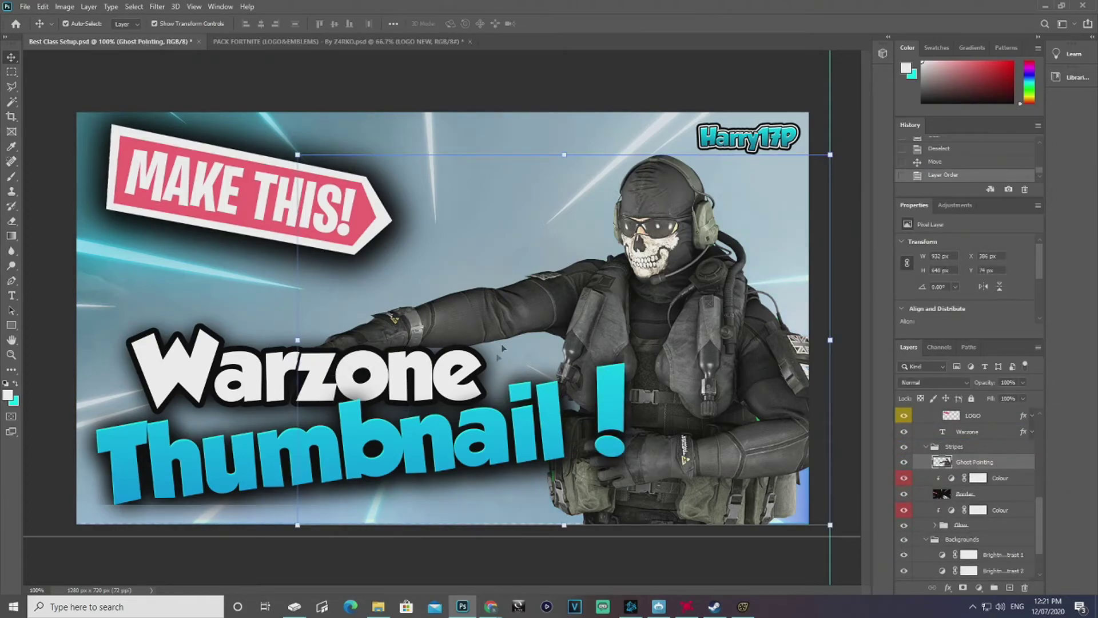
pyautogui.click(945, 587)
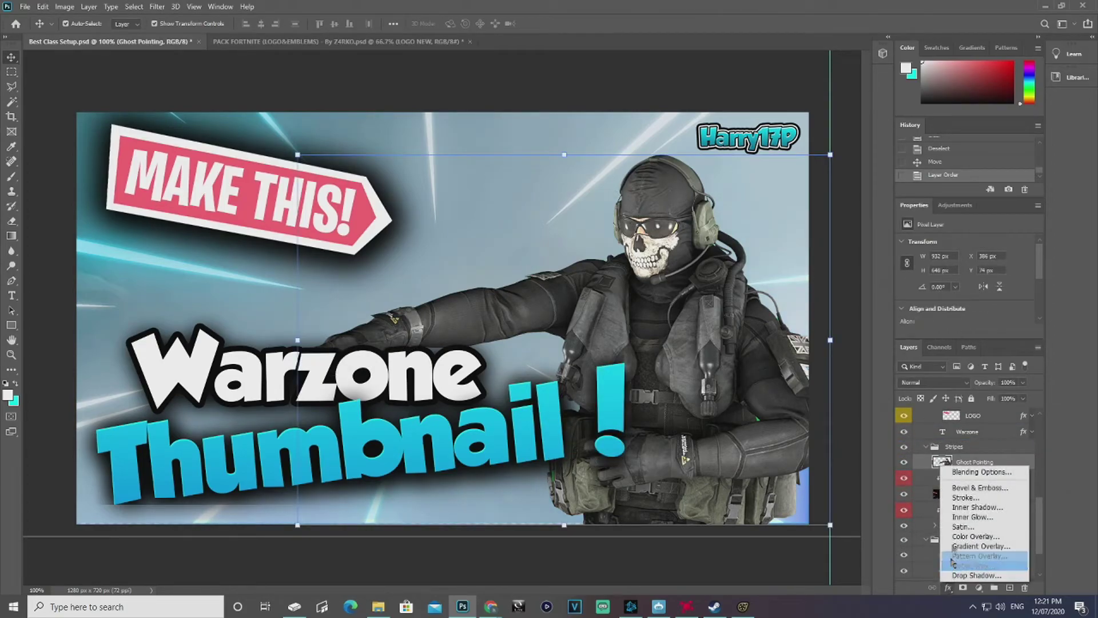
pyautogui.click(972, 499)
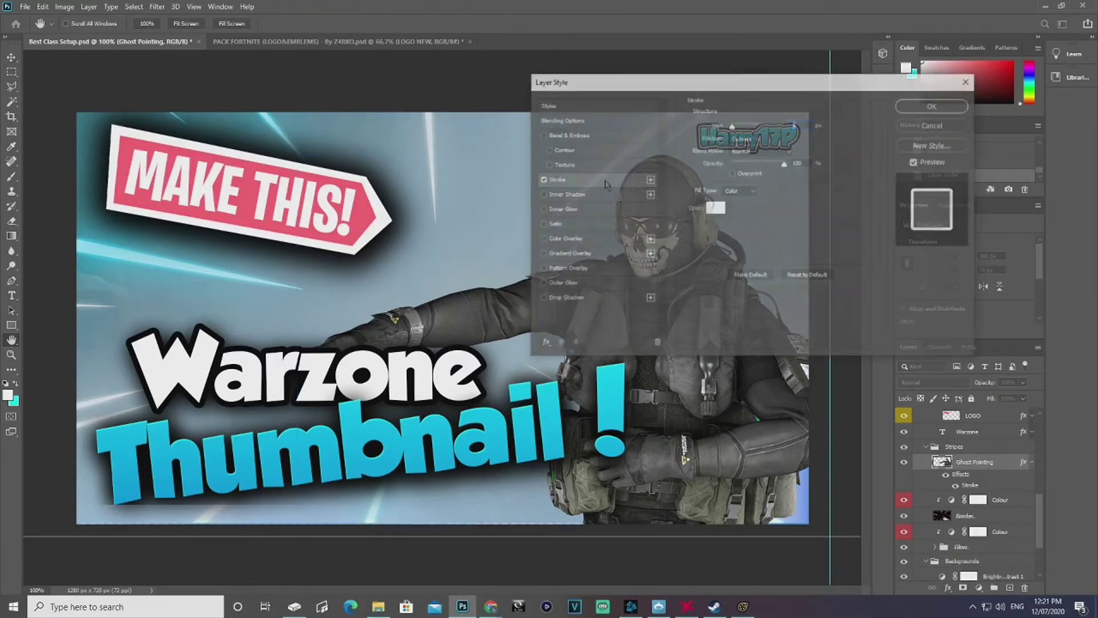
pyautogui.click(963, 107)
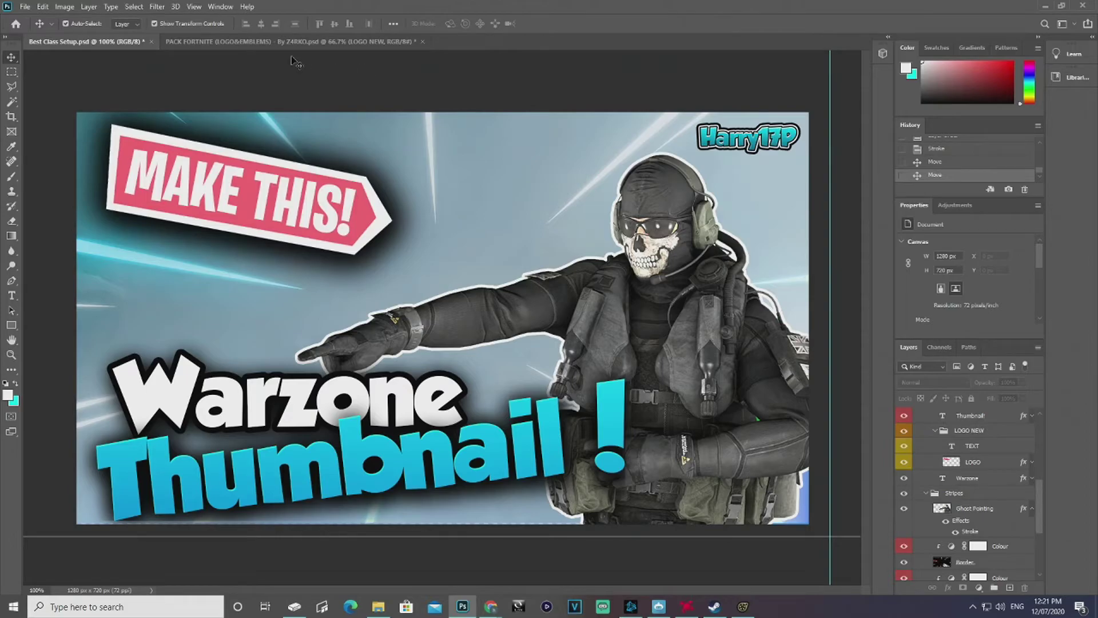
# Paste the Warzone landscape image from Chrome, scale it to cover the canvas, and place its layer in the Backgrounds group above Layer 1
pyautogui.click(491, 606)
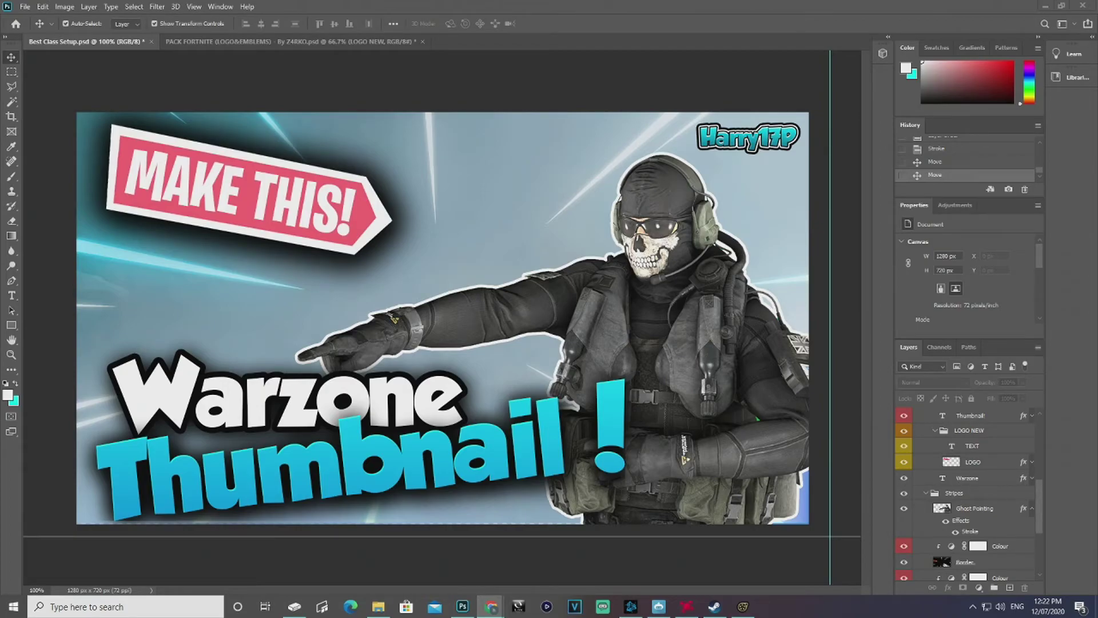
pyautogui.hotkey('ctrl', 'v')
pyautogui.hotkey('ctrl', 't')
pyautogui.press('Up')
pyautogui.moveTo(696, 460); pyautogui.dragTo(814, 526)
pyautogui.moveTo(979, 418); pyautogui.dragTo(979, 543)
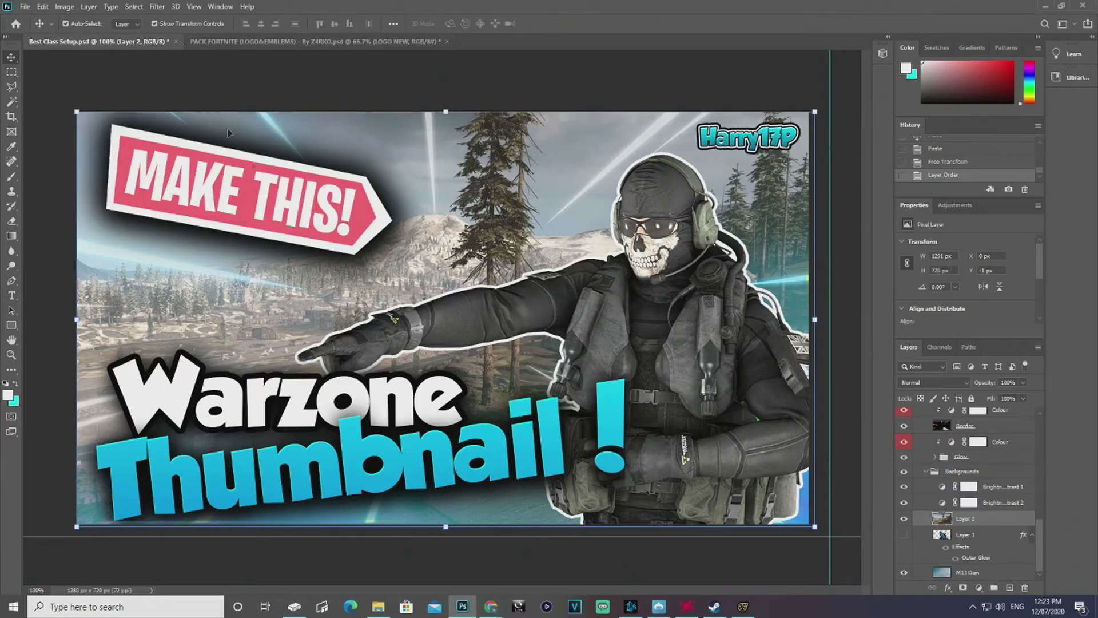
# Apply a Gaussian Blur with a 3.0-pixel radius to the landscape background and nudge the Ghost character slightly right and up
pyautogui.click(194, 7)
pyautogui.click(154, 7)
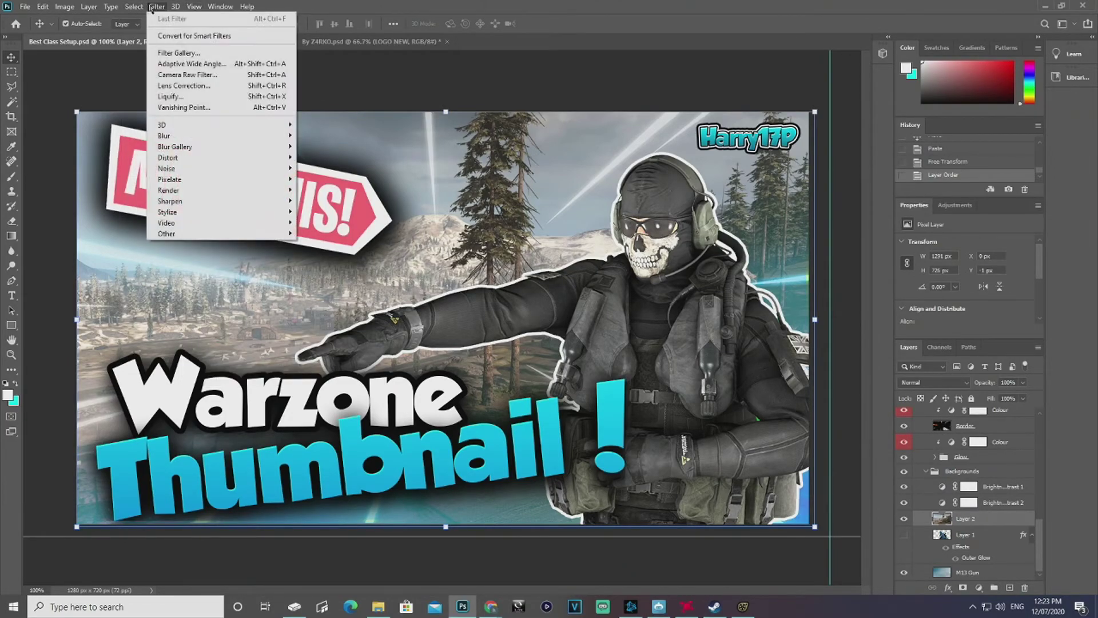
pyautogui.moveTo(176, 135)
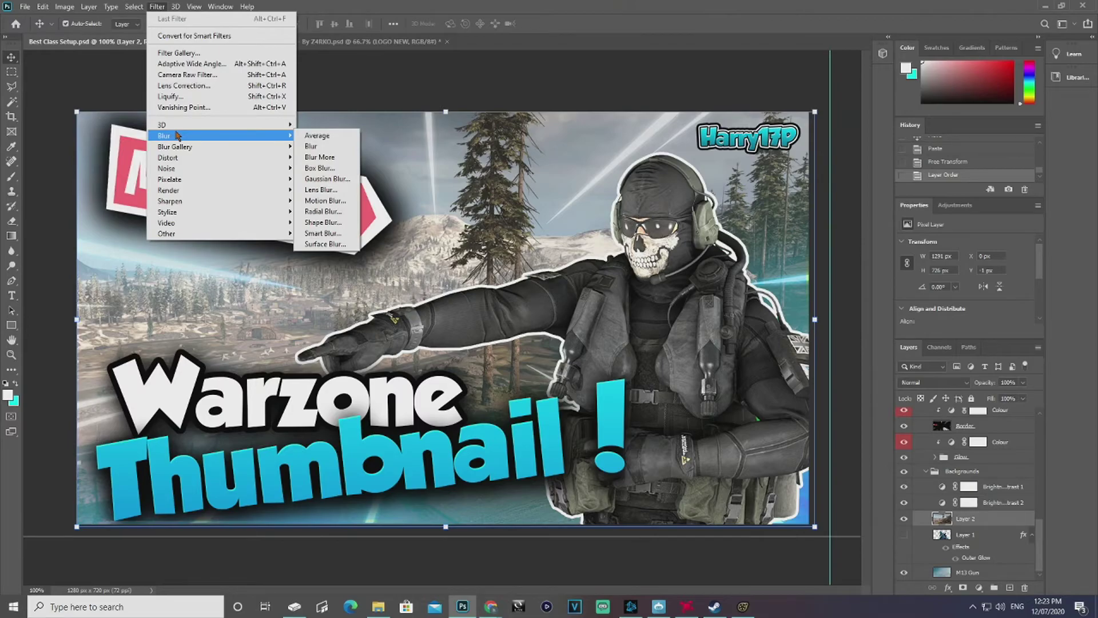
pyautogui.click(327, 179)
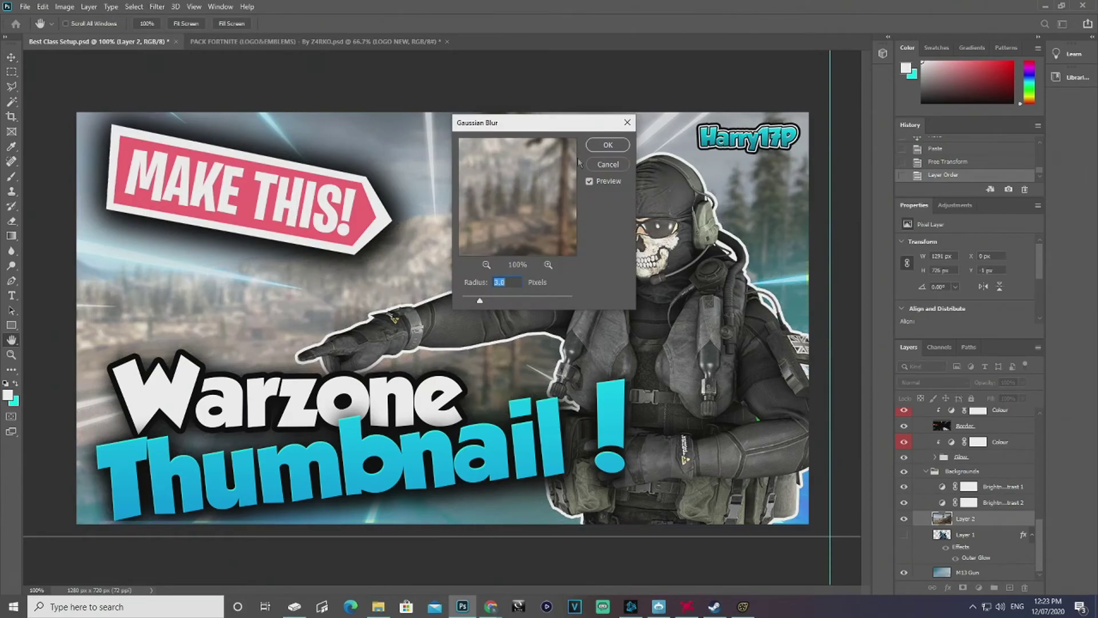
pyautogui.click(608, 144)
pyautogui.click(589, 94)
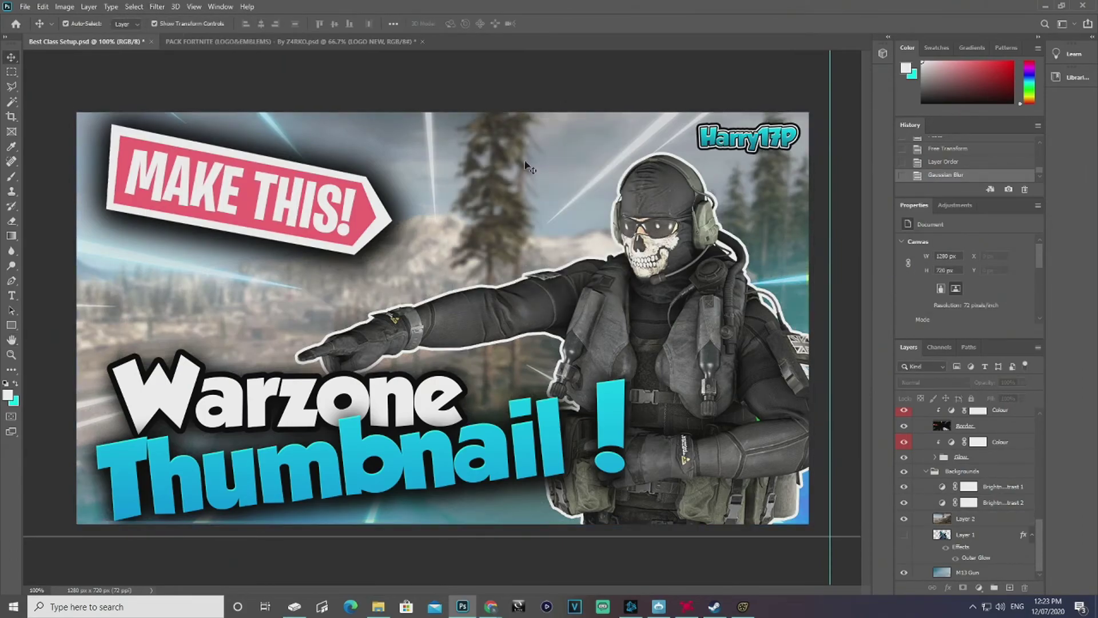
pyautogui.moveTo(630, 319); pyautogui.dragTo(658, 312)
pyautogui.click(372, 89)
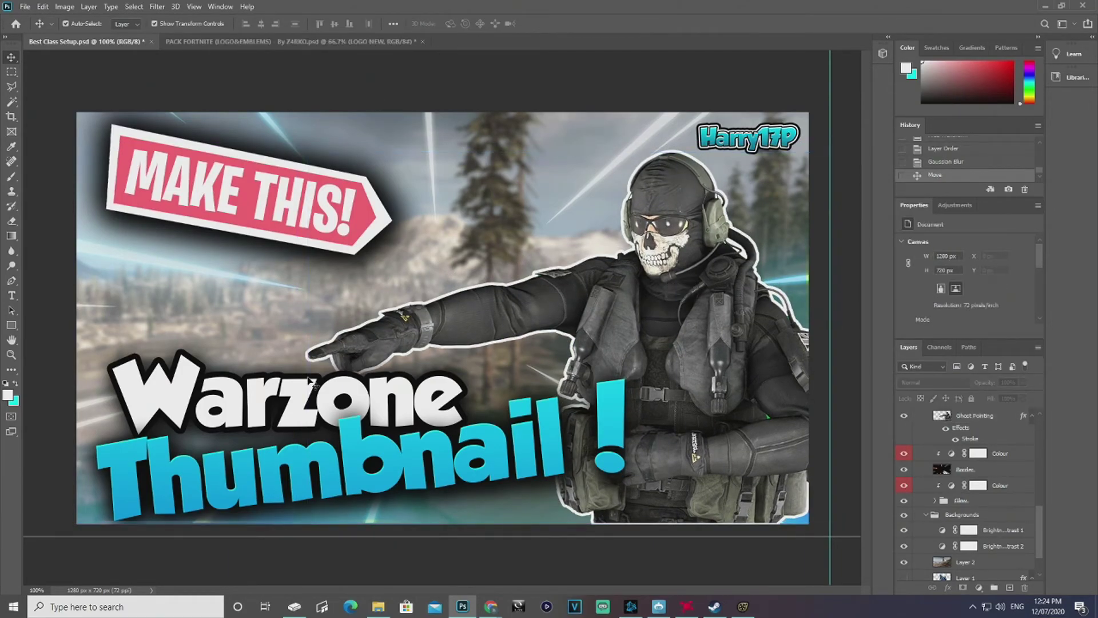
# Shorten the yellow SO EASY! text to EASY on a single line
pyautogui.scroll(10, 966, 491)
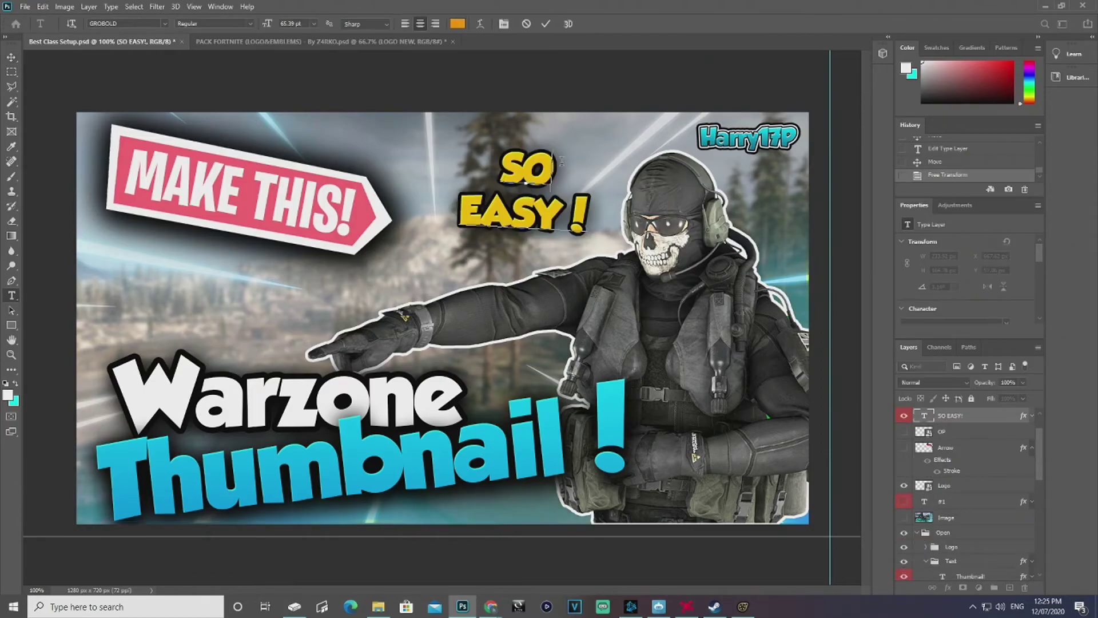
pyautogui.moveTo(562, 162); pyautogui.dragTo(410, 150)
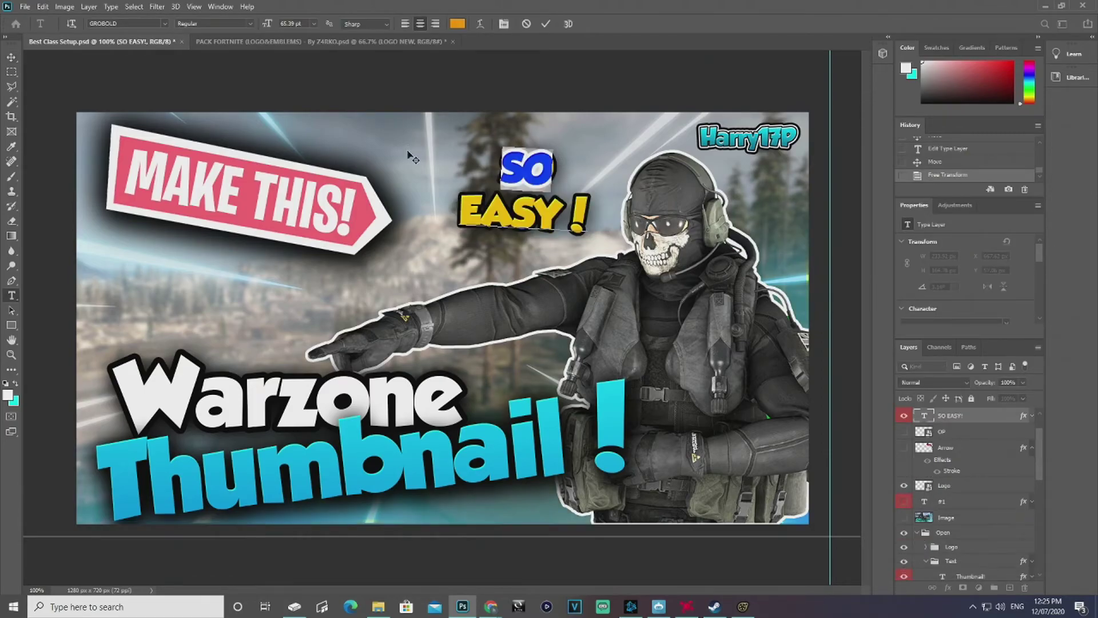
pyautogui.press('BackSpace')
pyautogui.click(616, 198)
pyautogui.press('BackSpace')
pyautogui.press('BackSpace')
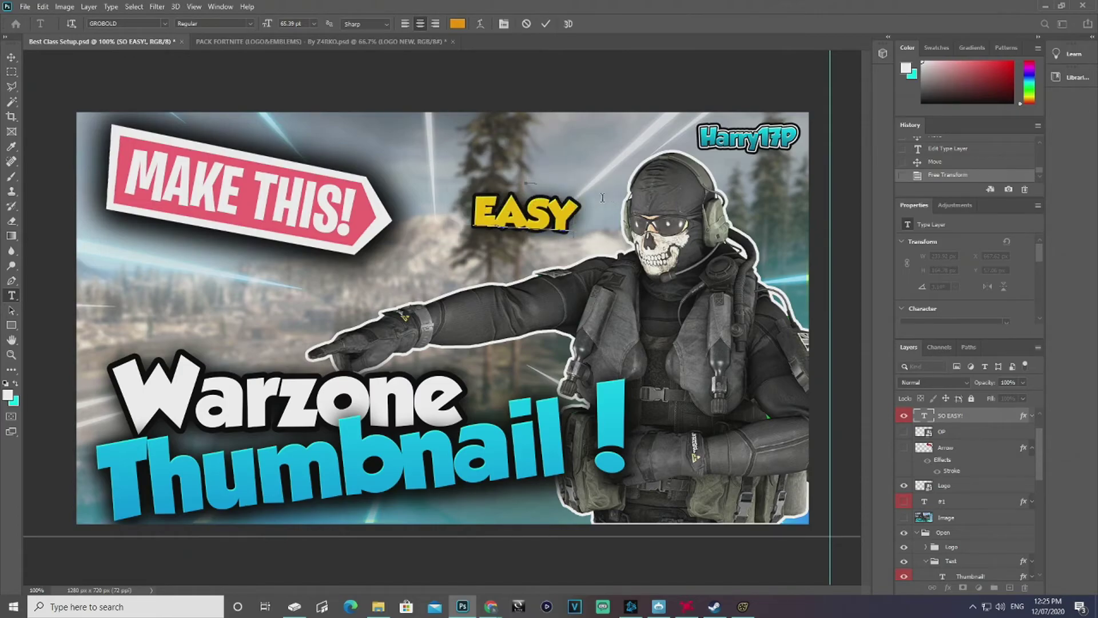
pyautogui.click(475, 194)
# Move the EASY text directly above Warzone, enlarge it to about 196%, and tilt it about 3°
pyautogui.click(12, 57)
pyautogui.moveTo(510, 208); pyautogui.dragTo(140, 305)
pyautogui.hotkey('ctrl', 't')
pyautogui.moveTo(209, 317); pyautogui.dragTo(281, 320)
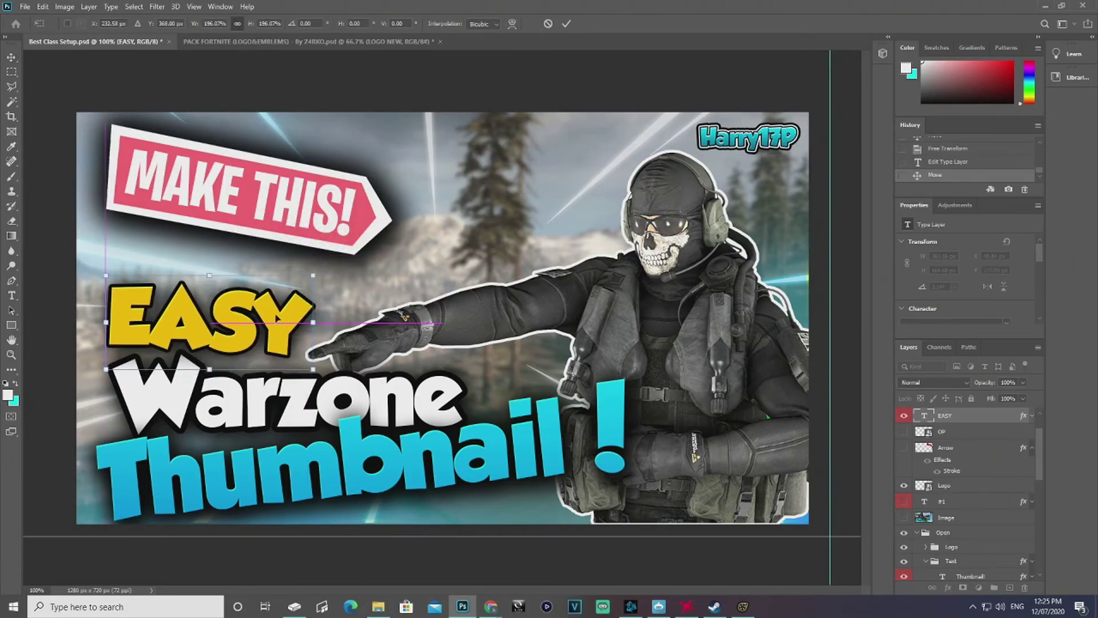
pyautogui.click(309, 99)
pyautogui.moveTo(274, 314); pyautogui.dragTo(265, 315)
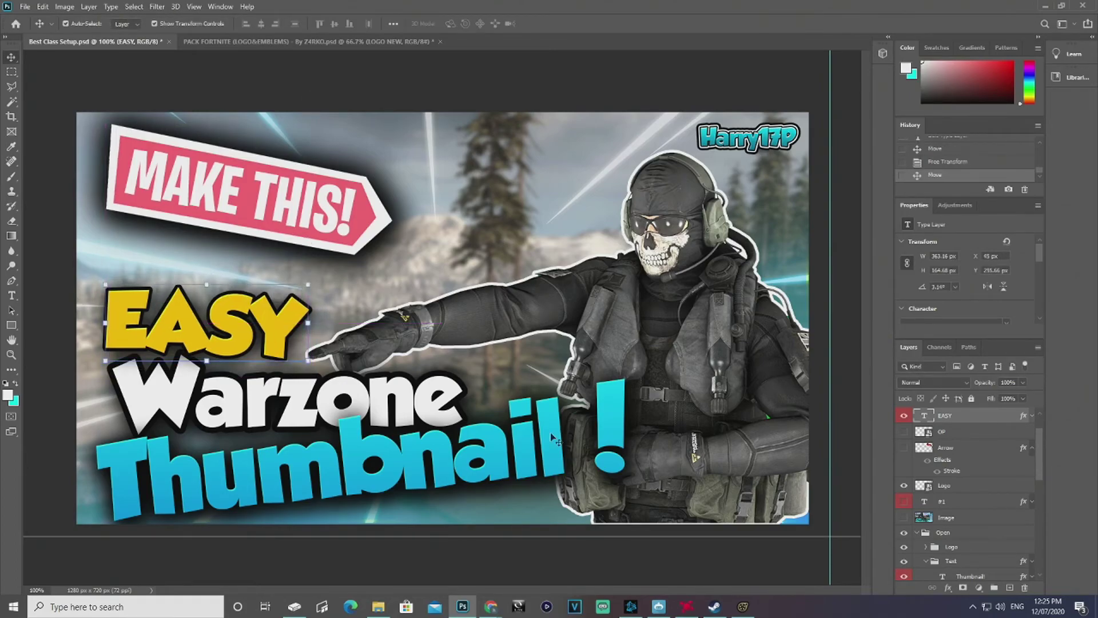
# Thicken the black stroke around the EASY text
pyautogui.click(947, 587)
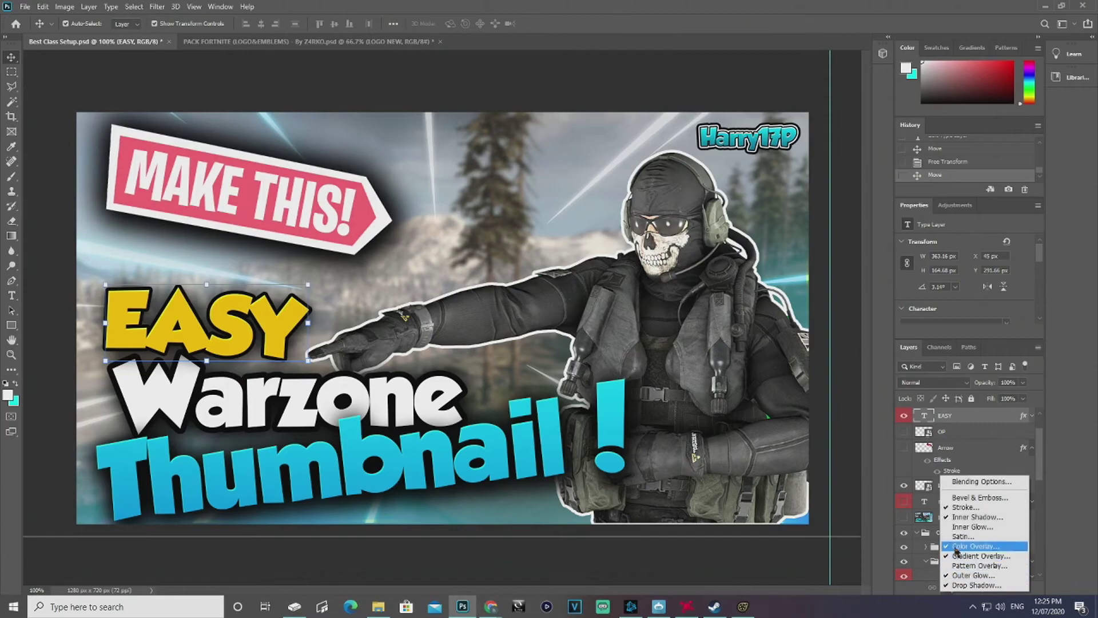
pyautogui.click(965, 507)
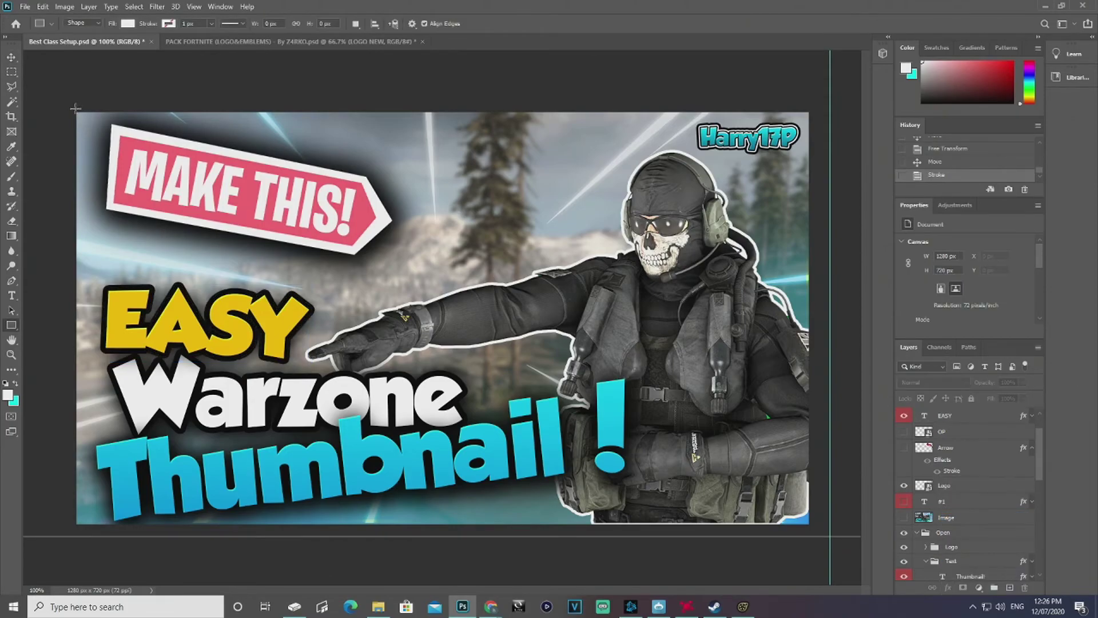
# Draw a 1279 × 719 px white rectangle over the canvas and marquee-select its interior about 25 px inside the edges
pyautogui.moveTo(76, 113); pyautogui.dragTo(806, 522)
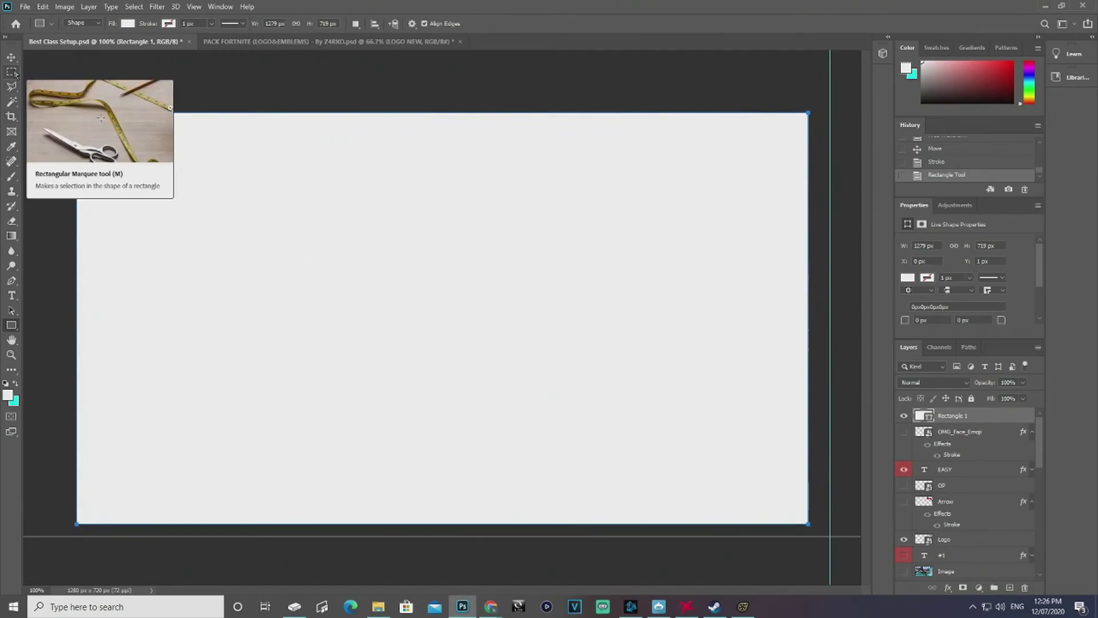
pyautogui.click(11, 72)
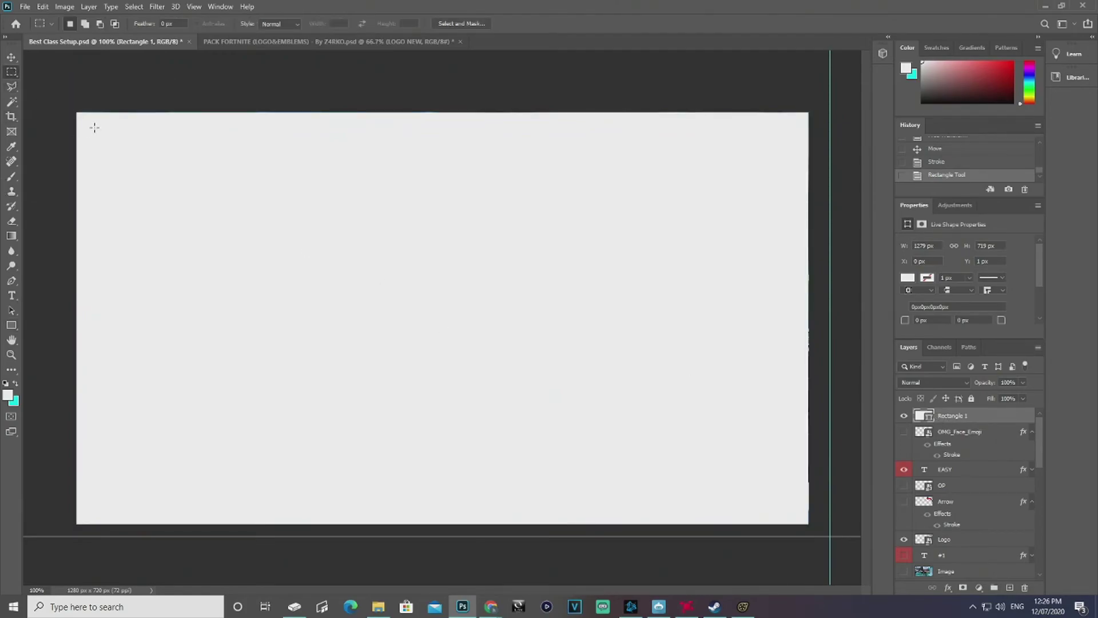
pyautogui.moveTo(91, 127); pyautogui.dragTo(797, 511)
pyautogui.press('Delete')
pyautogui.click(533, 225)
# Rasterize the Rectangle 1 layer and clear the selected interior to leave a white border around the thumbnail
pyautogui.rightClick(952, 415)
pyautogui.click(812, 284)
pyautogui.press('Delete')
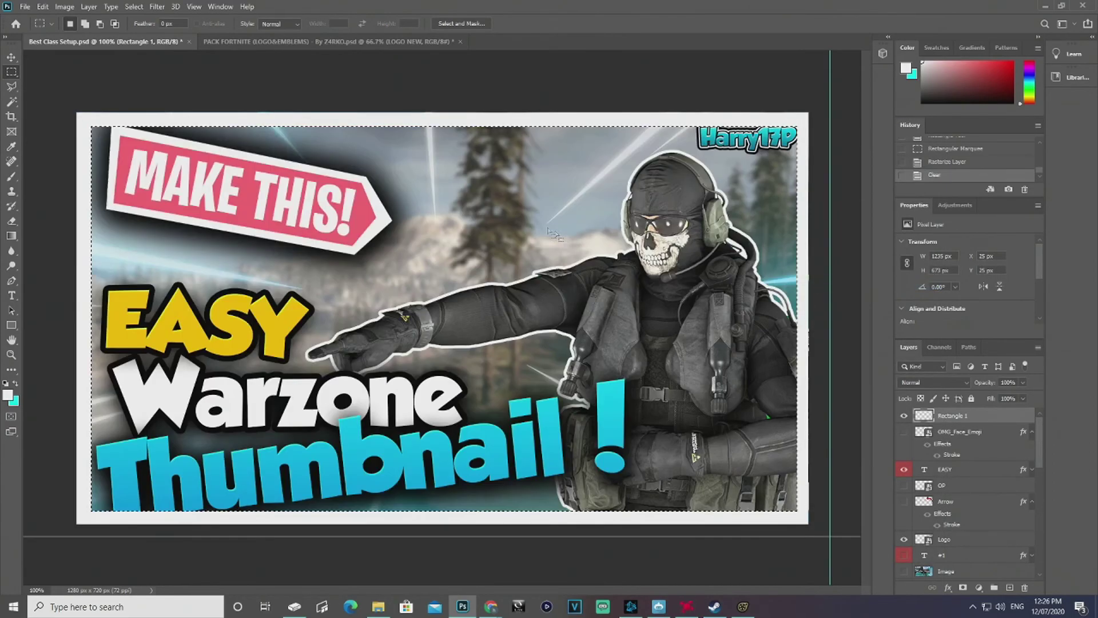
pyautogui.hotkey('ctrl', 'd')
pyautogui.press('v')
pyautogui.click(86, 120)
pyautogui.click(537, 229)
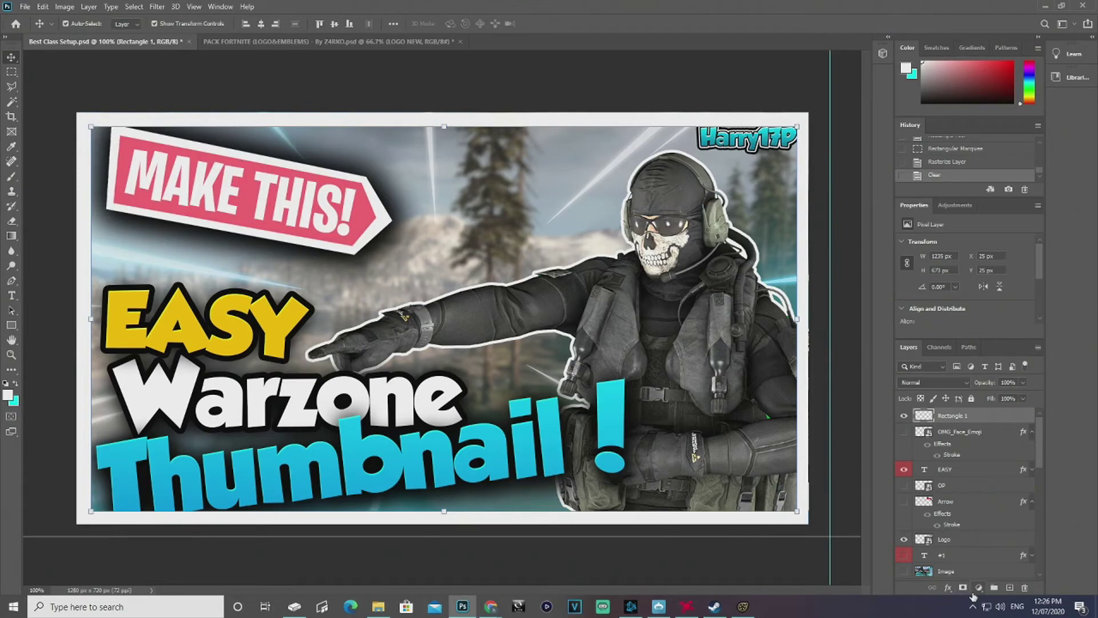
# Set the blend mode of the Rectangle 1 border layer to Overlay
pyautogui.click(938, 382)
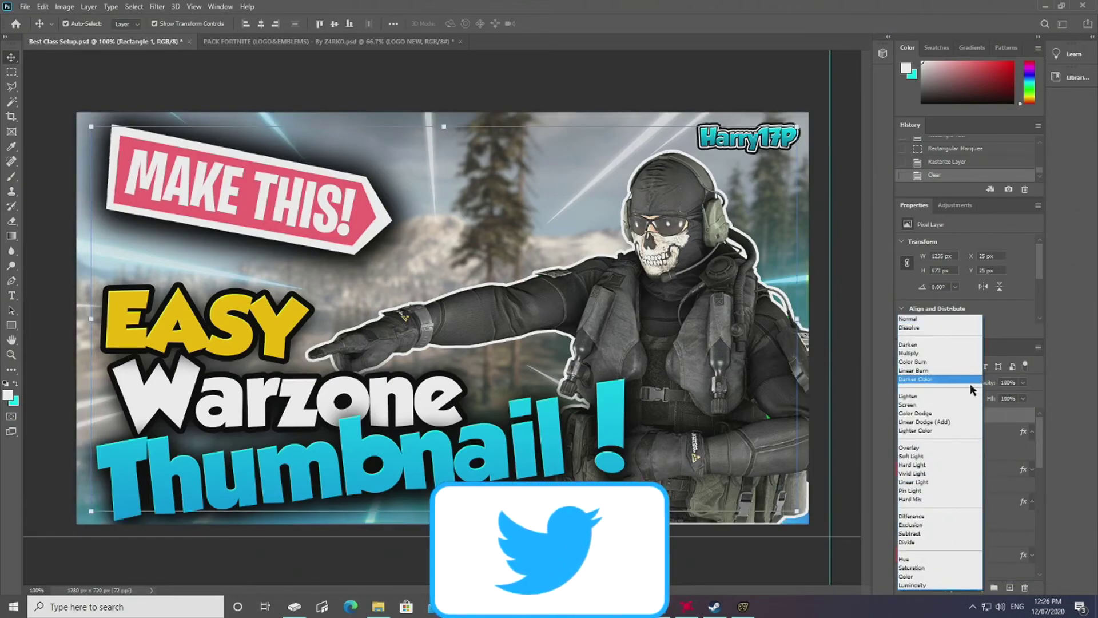
pyautogui.click(886, 370)
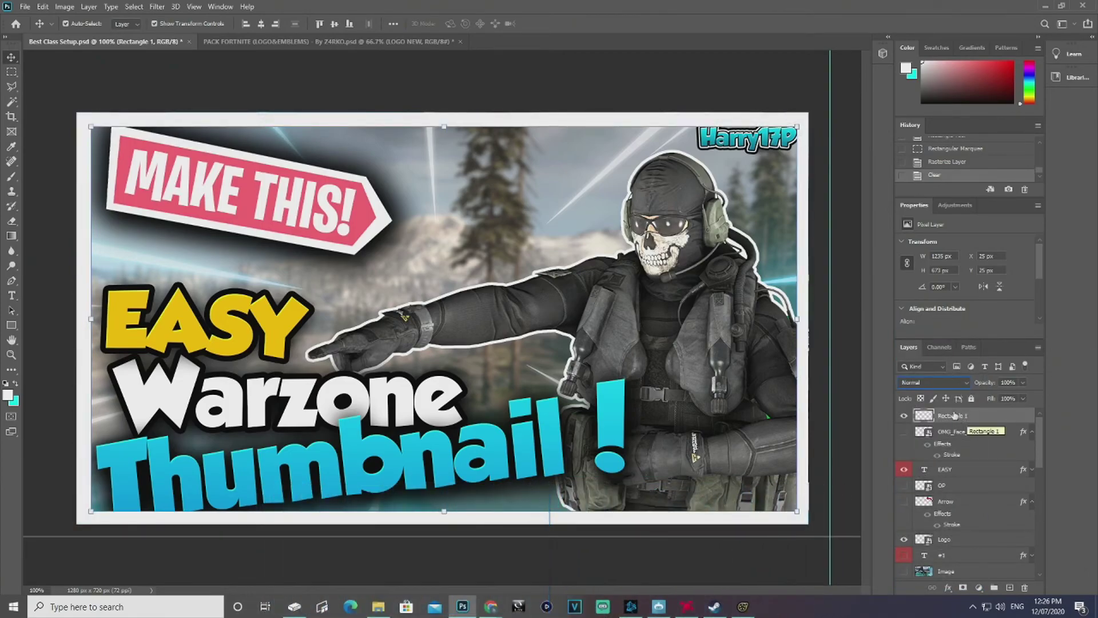
pyautogui.click(918, 385)
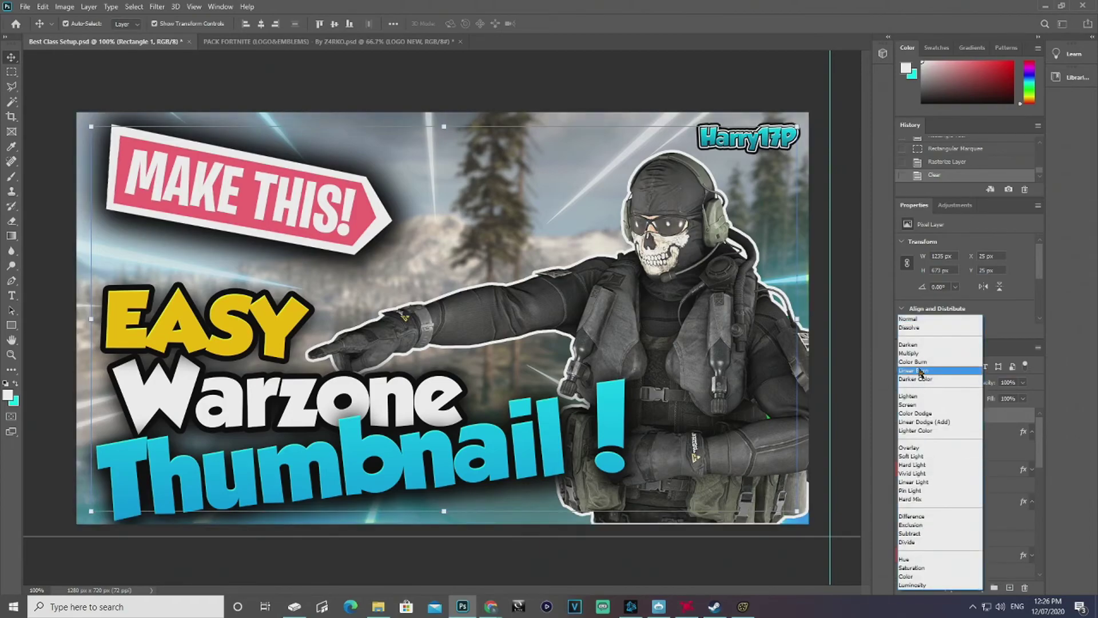
pyautogui.click(909, 447)
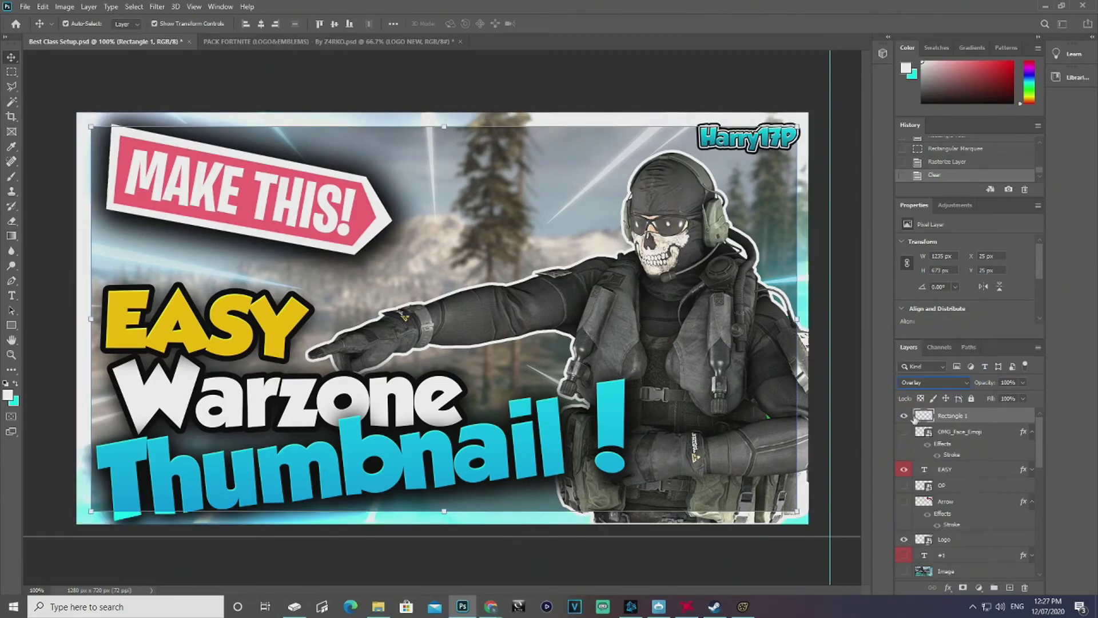
# Remove the marquee selection inside the border and make Rectangle 1 the active layer
pyautogui.click(548, 101)
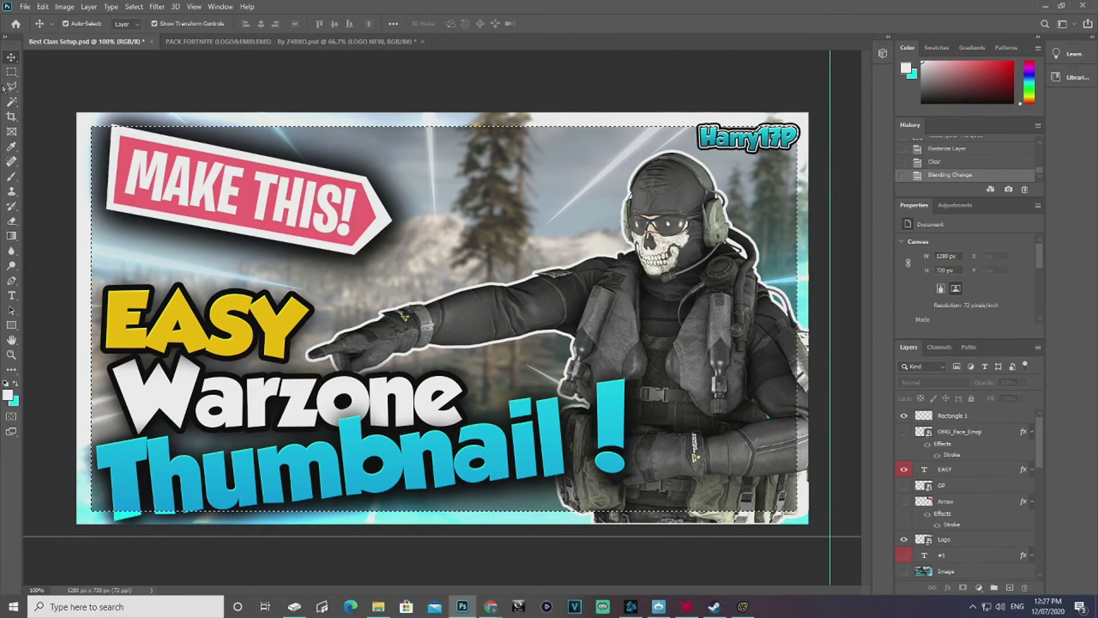
pyautogui.press('l')
pyautogui.hotkey('ctrl', 'd')
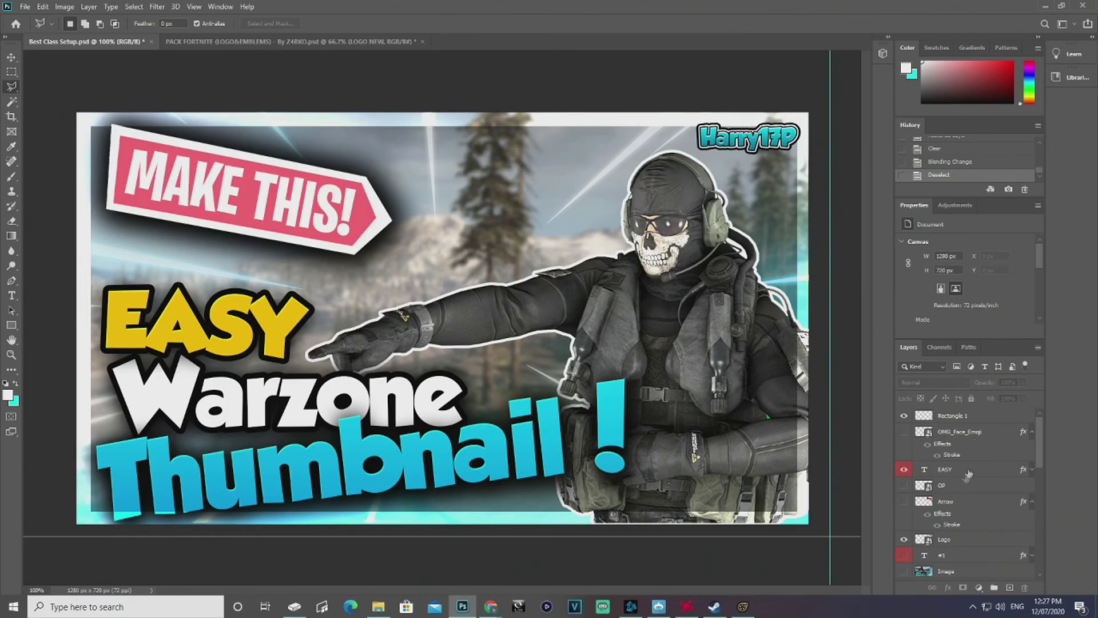
pyautogui.click(952, 418)
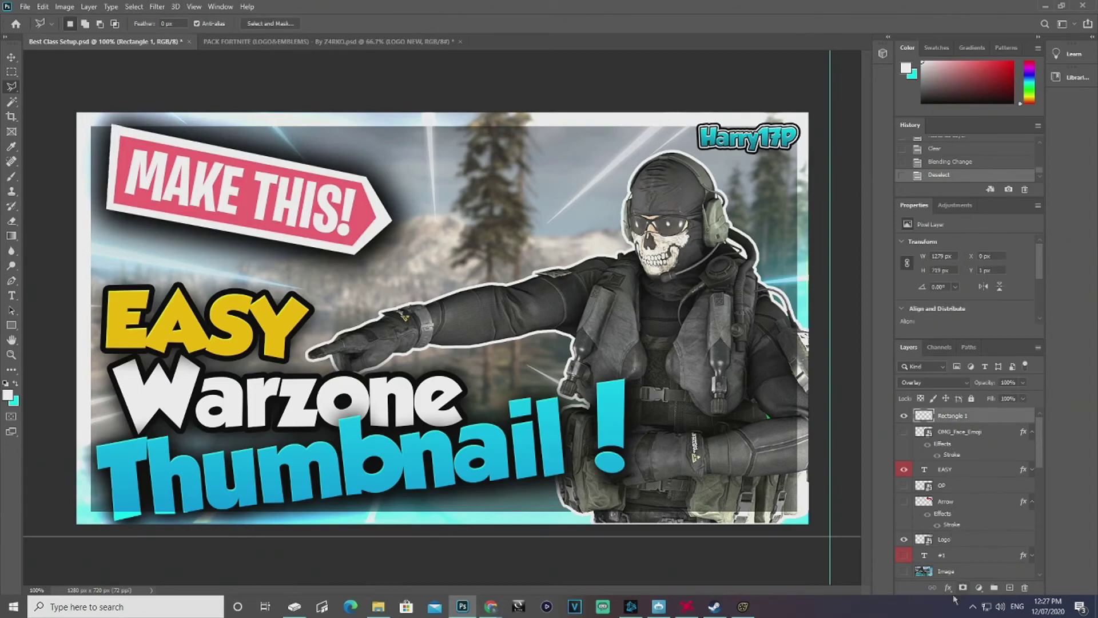
# Delete the Rectangle 1 border layer and leave no layer selected
pyautogui.press('Delete')
pyautogui.press('v')
pyautogui.click(129, 84)
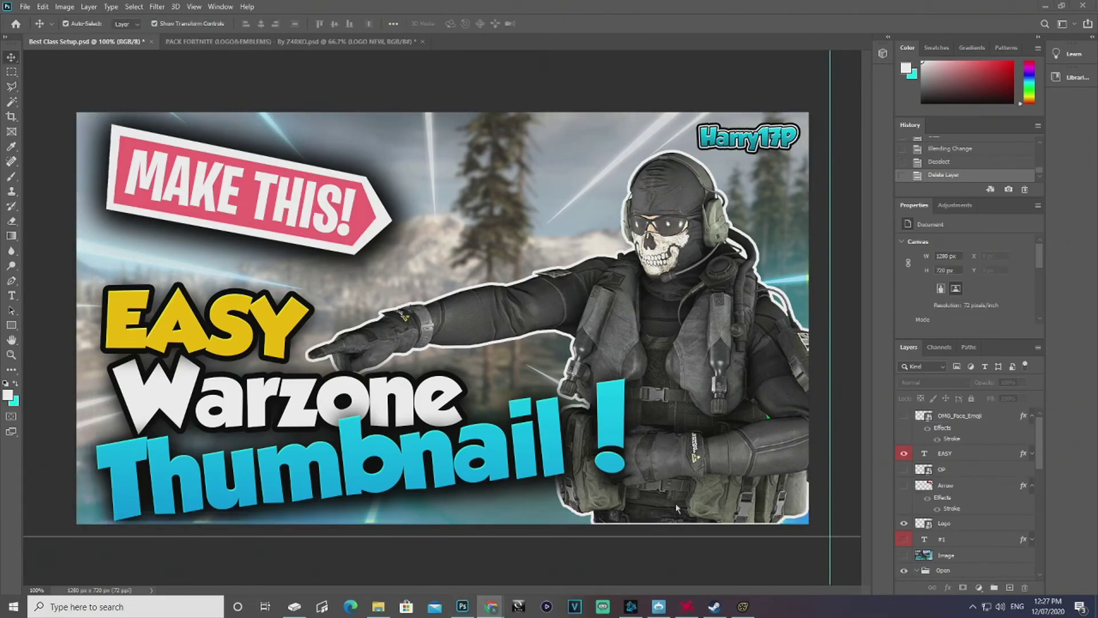
# Switch to File Explorer and open the Socials folder inside Pictures to look over the saved thumbnail graphics
pyautogui.click(378, 606)
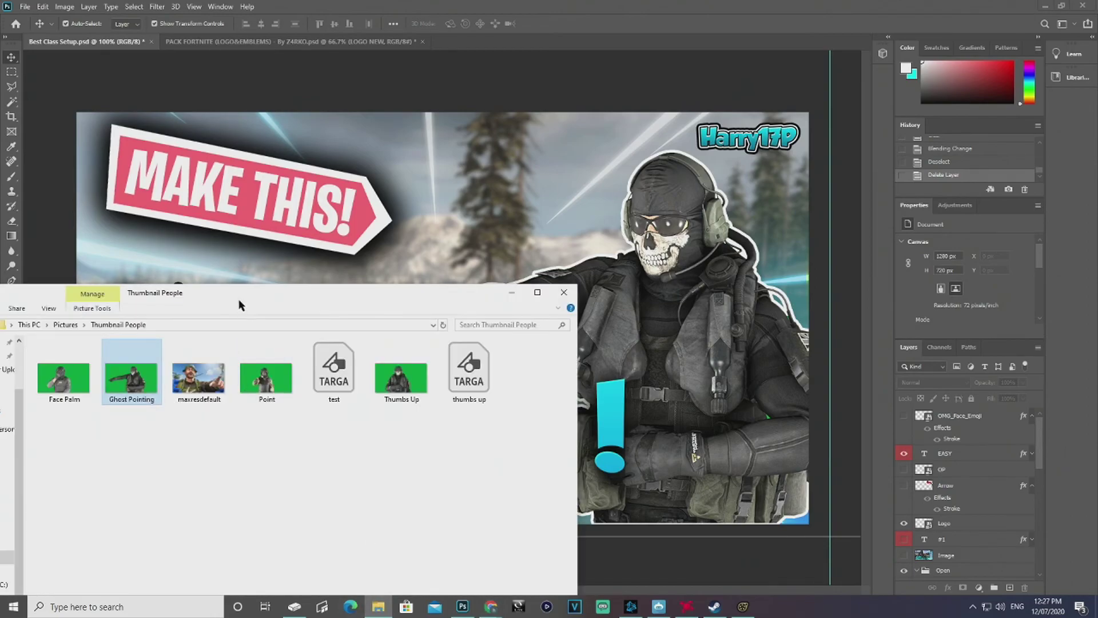
pyautogui.moveTo(237, 297); pyautogui.dragTo(446, 174)
pyautogui.click(179, 423)
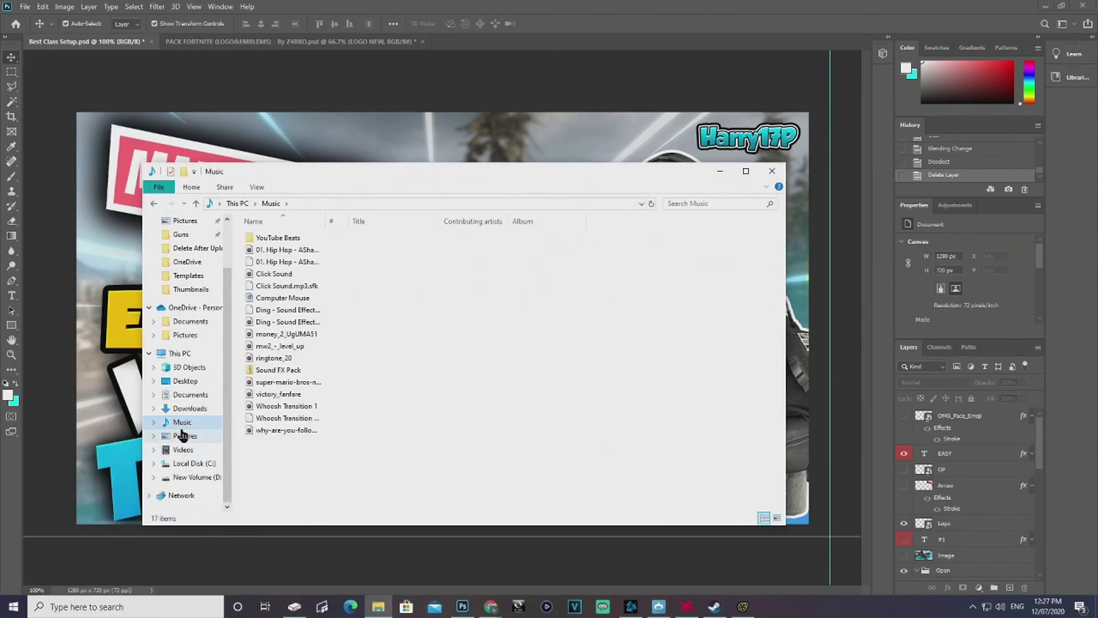
pyautogui.click(180, 436)
pyautogui.doubleClick(676, 254)
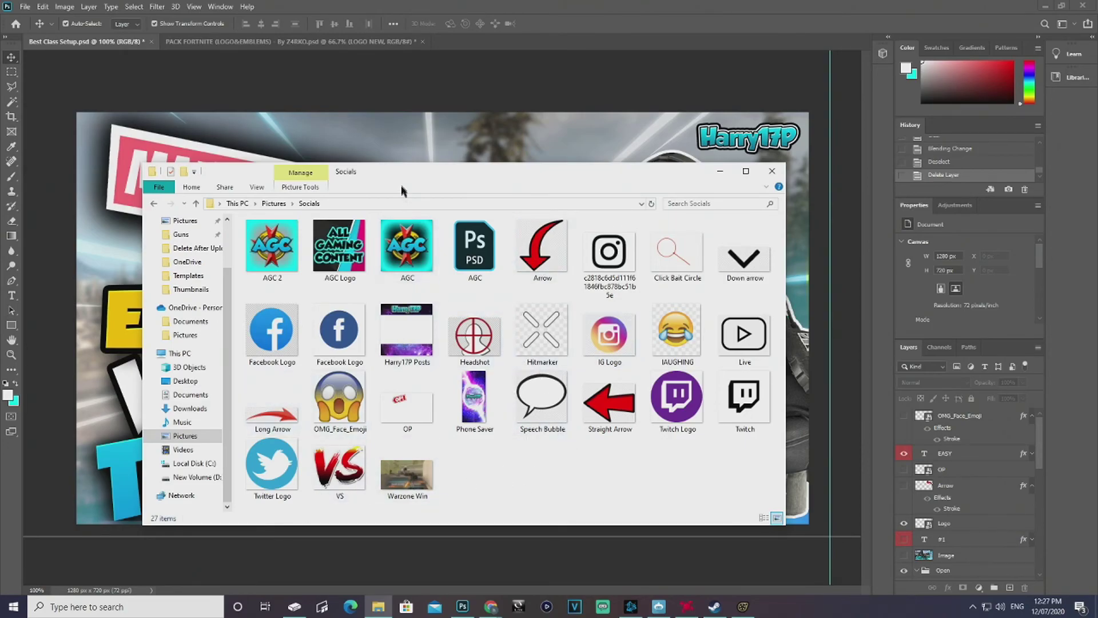
pyautogui.moveTo(401, 168); pyautogui.dragTo(380, 223)
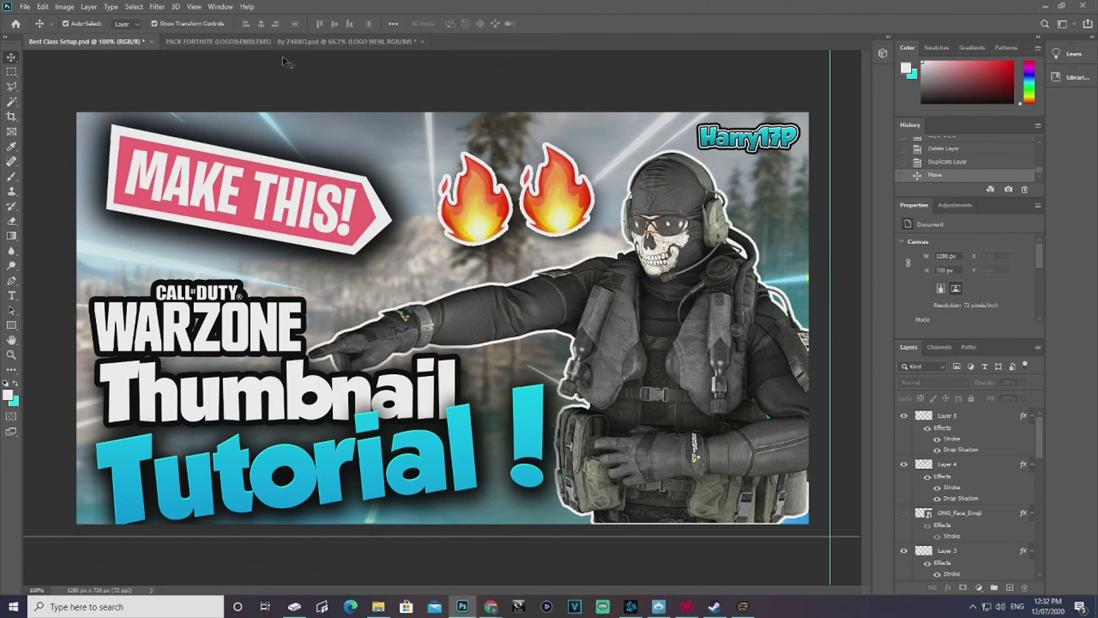
# Close the PACK FORTNITE (LOGO&EMBLEMS) document, keeping Best Class Setup.psd open
pyautogui.hotkey('ctrl', 'w')
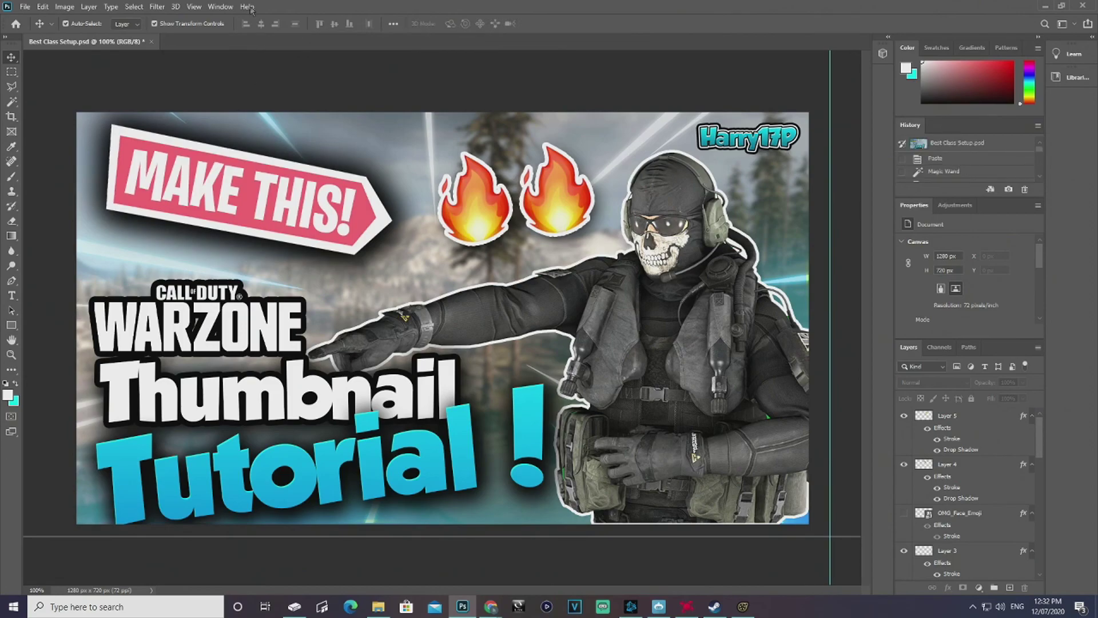